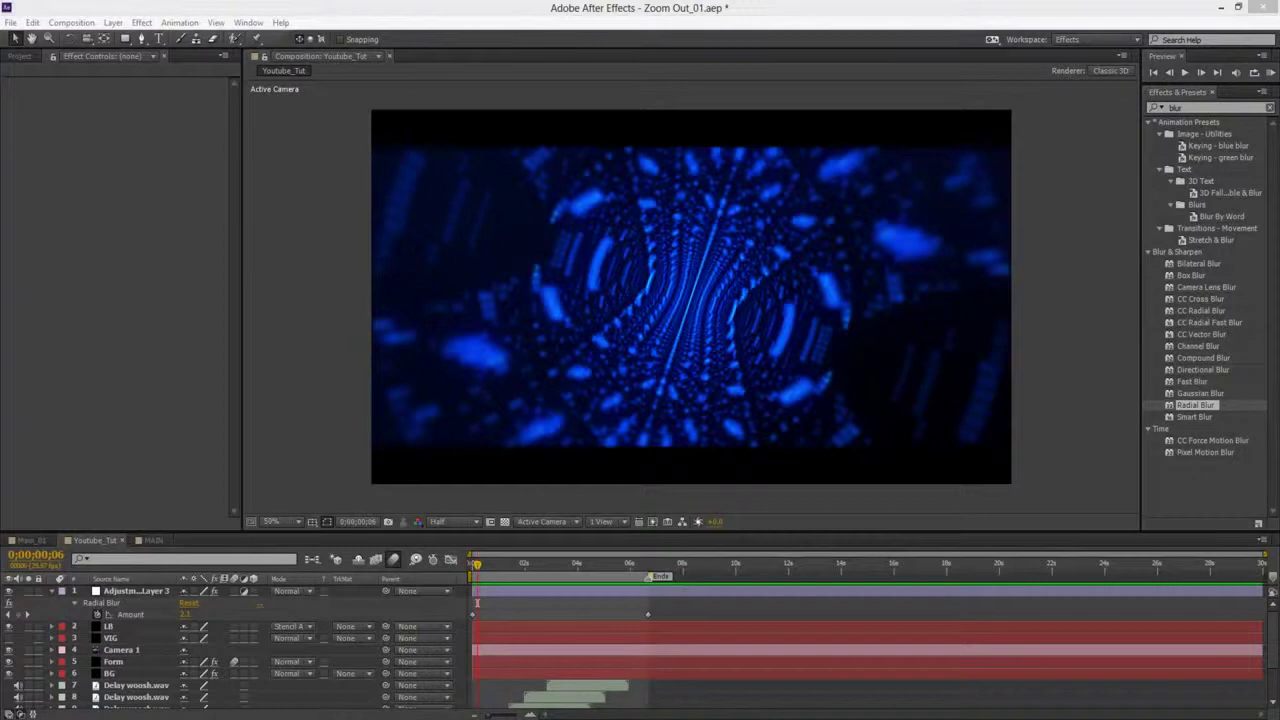
# Step: Play back the finished Youtube_Tut composition as a preview and return the playhead to the start
pyautogui.click(697, 631)
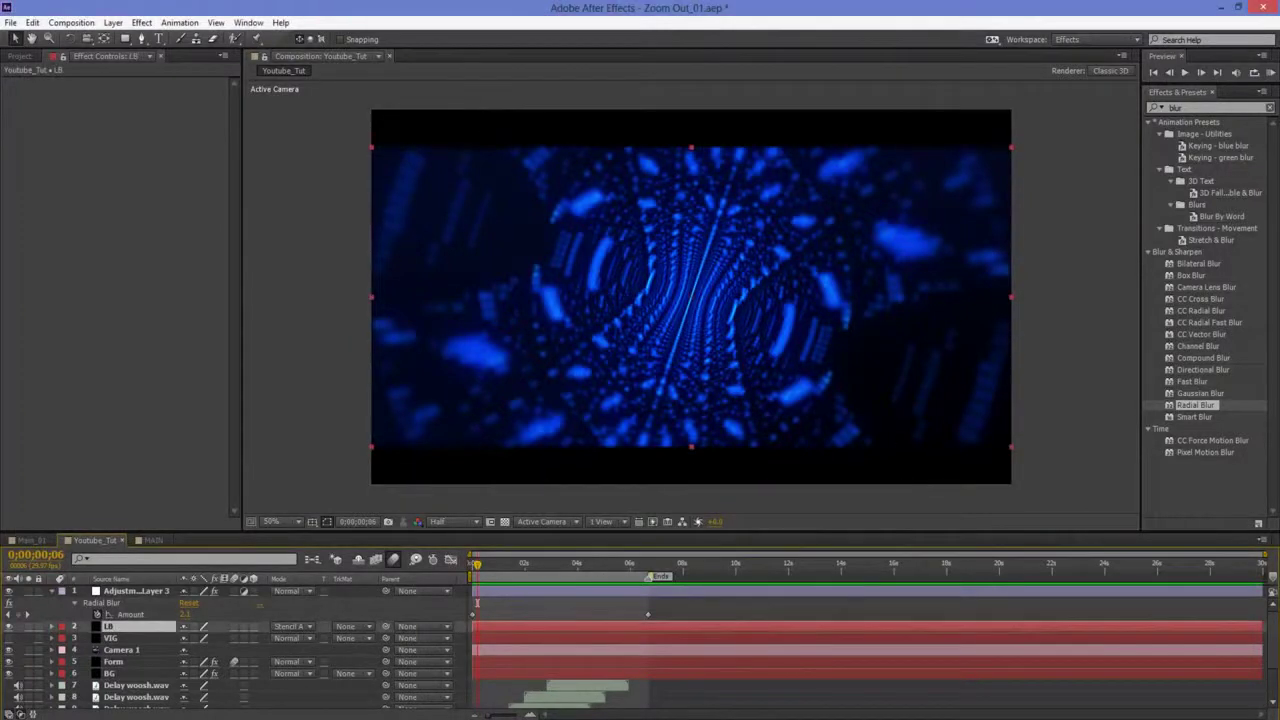
pyautogui.press('space')
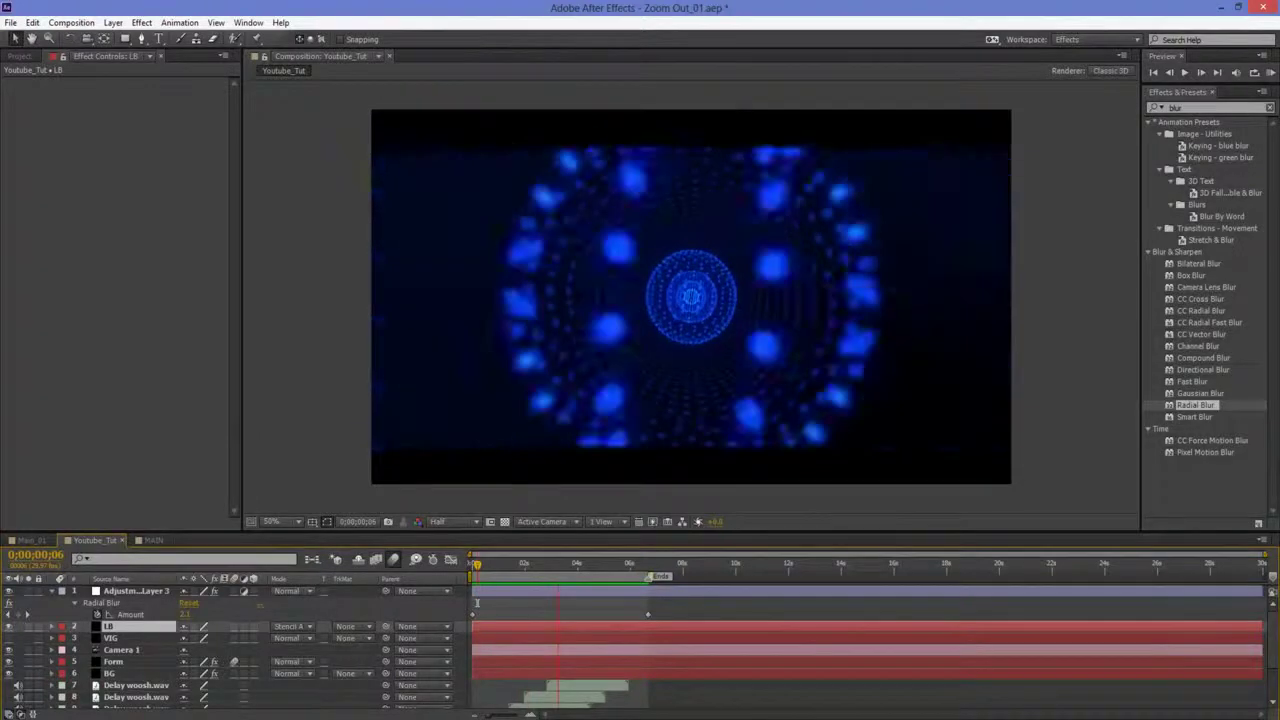
pyautogui.press('space')
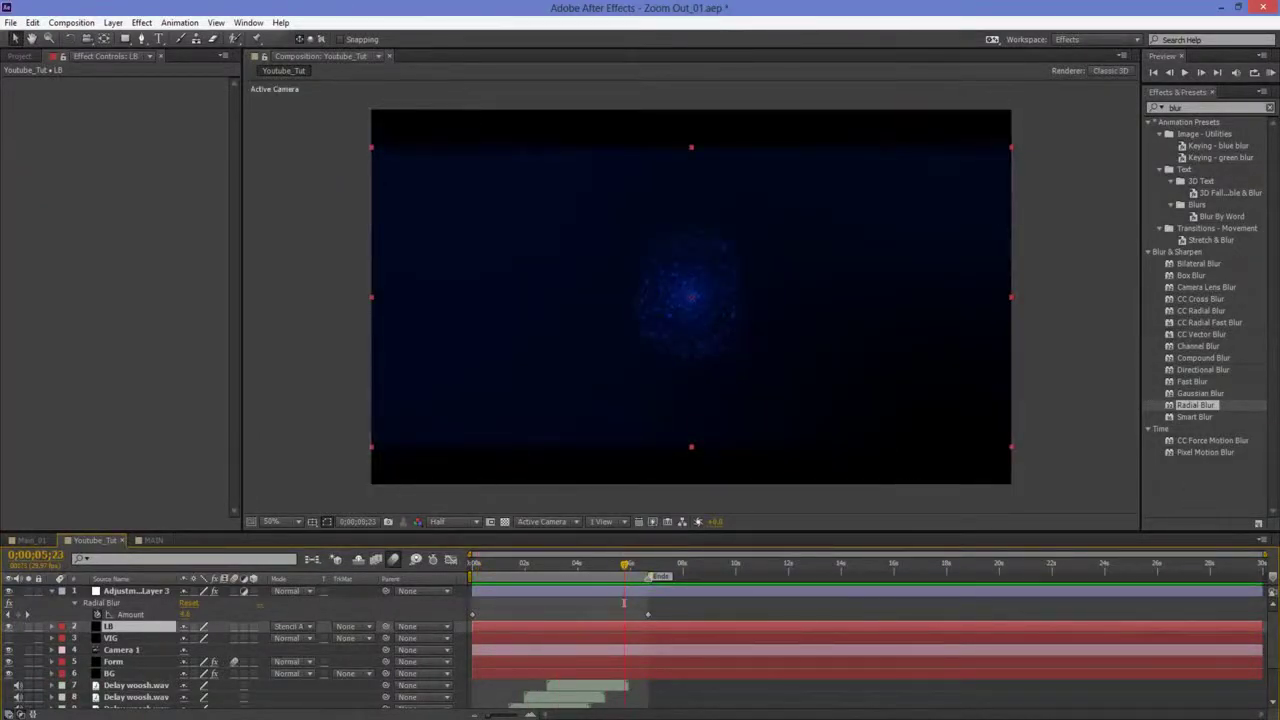
pyautogui.moveTo(624, 571); pyautogui.dragTo(472, 591)
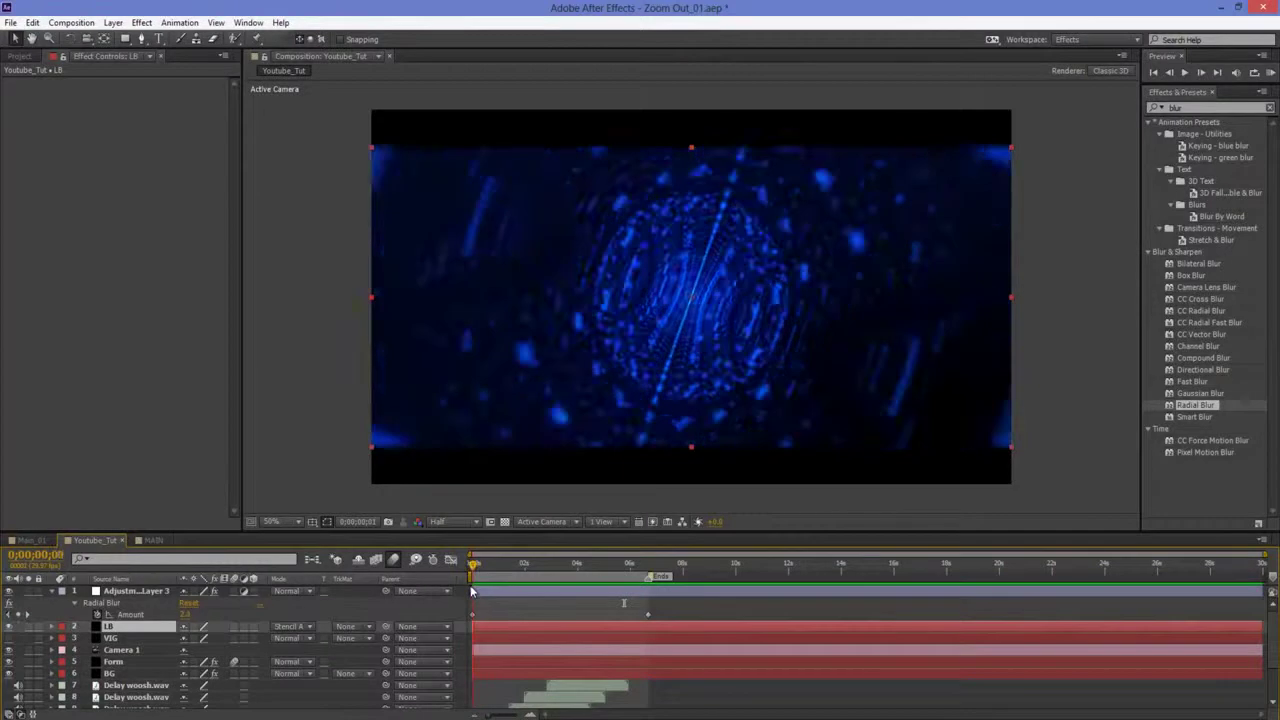
pyautogui.click(1058, 326)
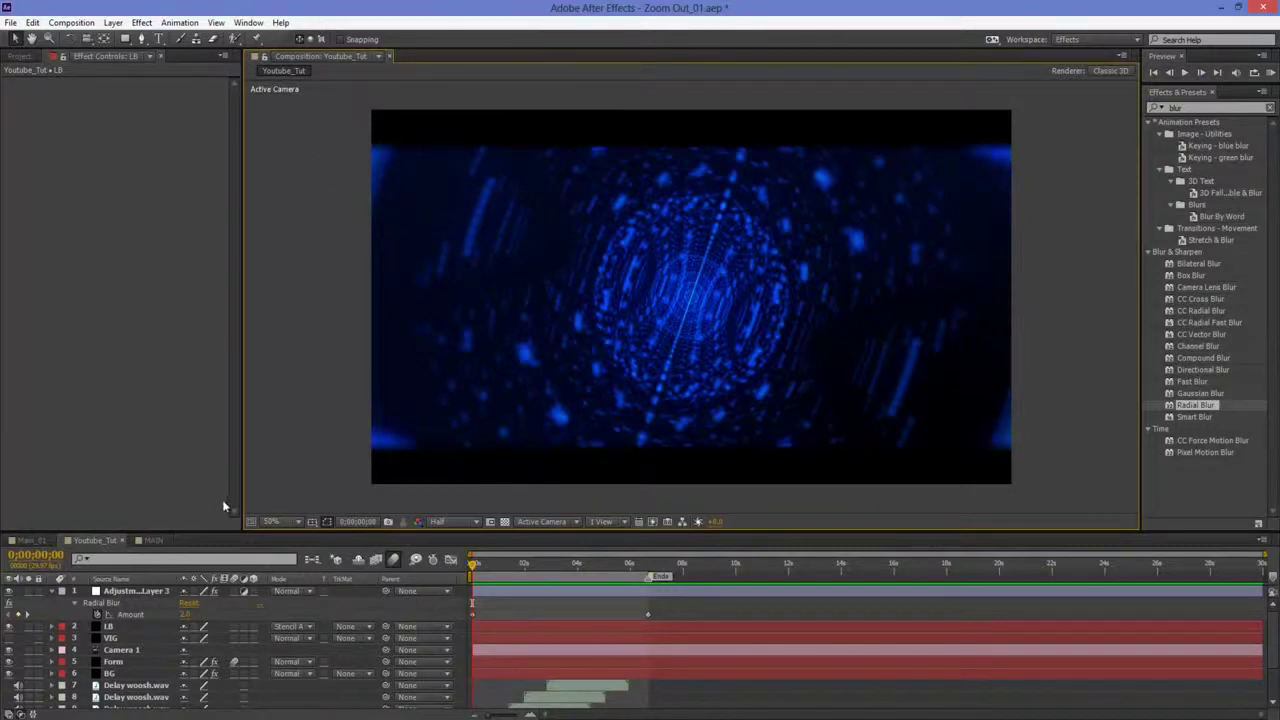
# Step: Switch to the empty MAIN composition and clear the effects search filter
pyautogui.click(153, 541)
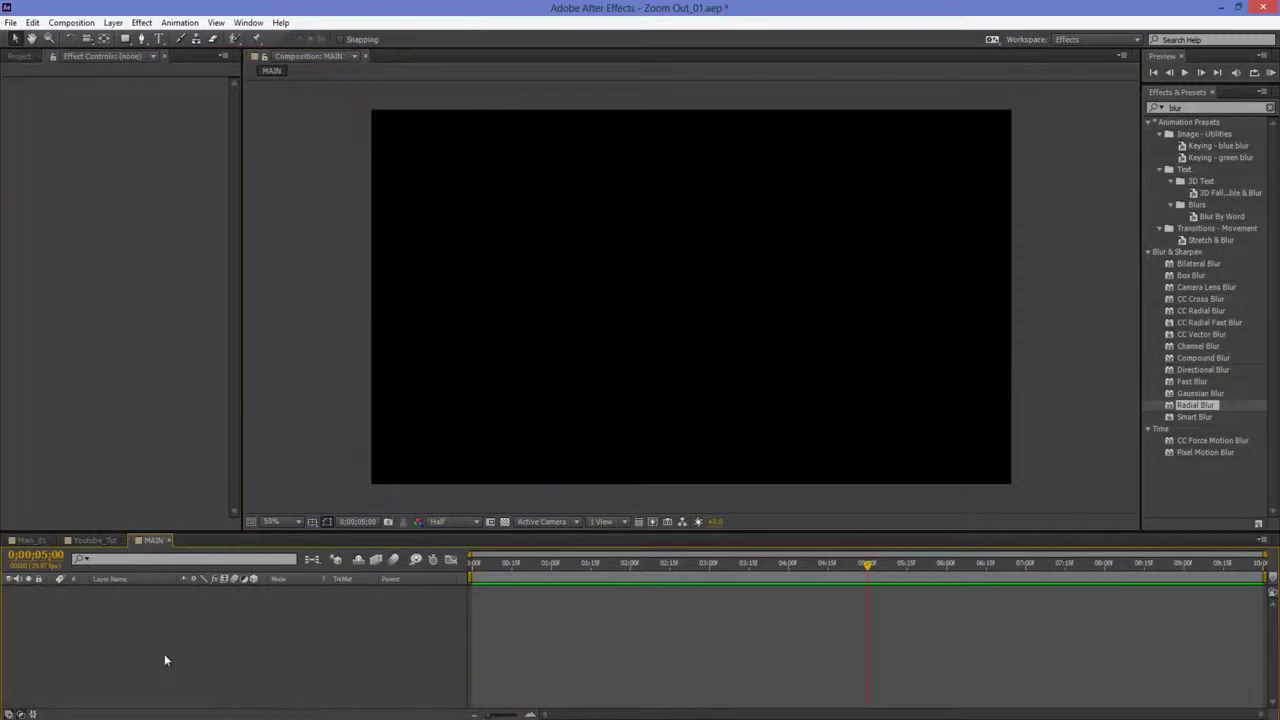
pyautogui.hotkey('alt', 'Tab')
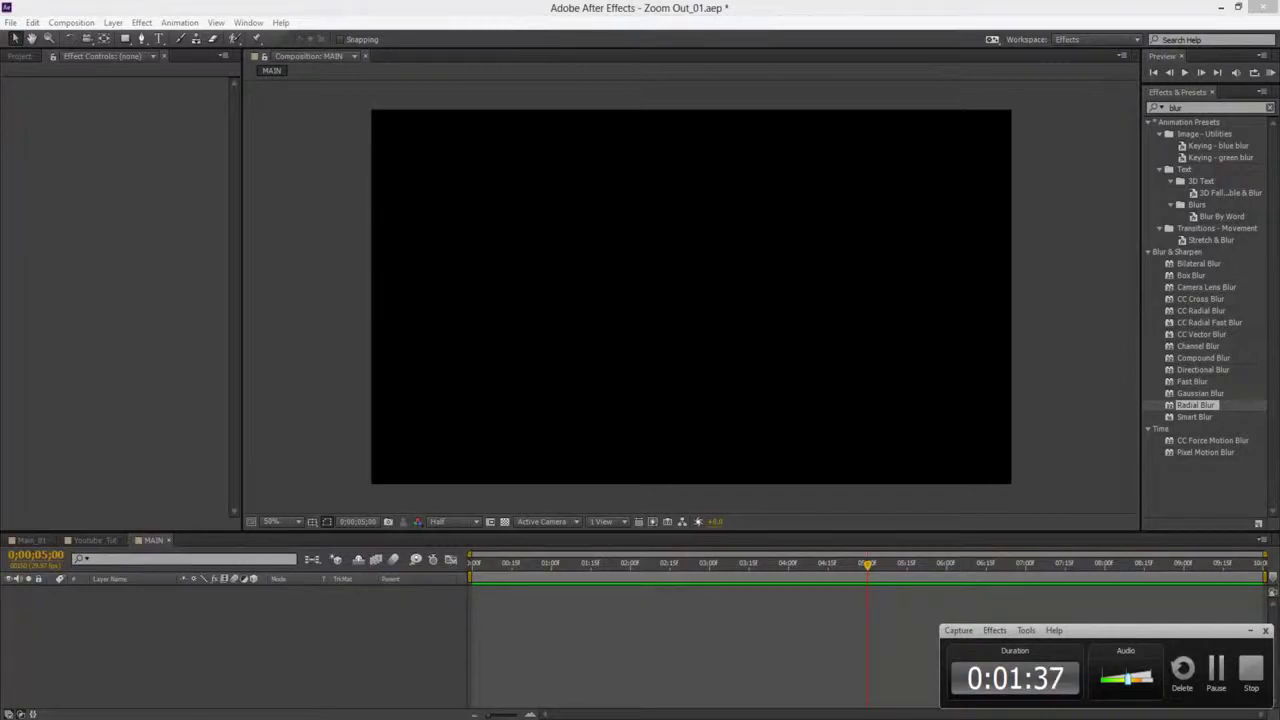
pyautogui.click(1250, 631)
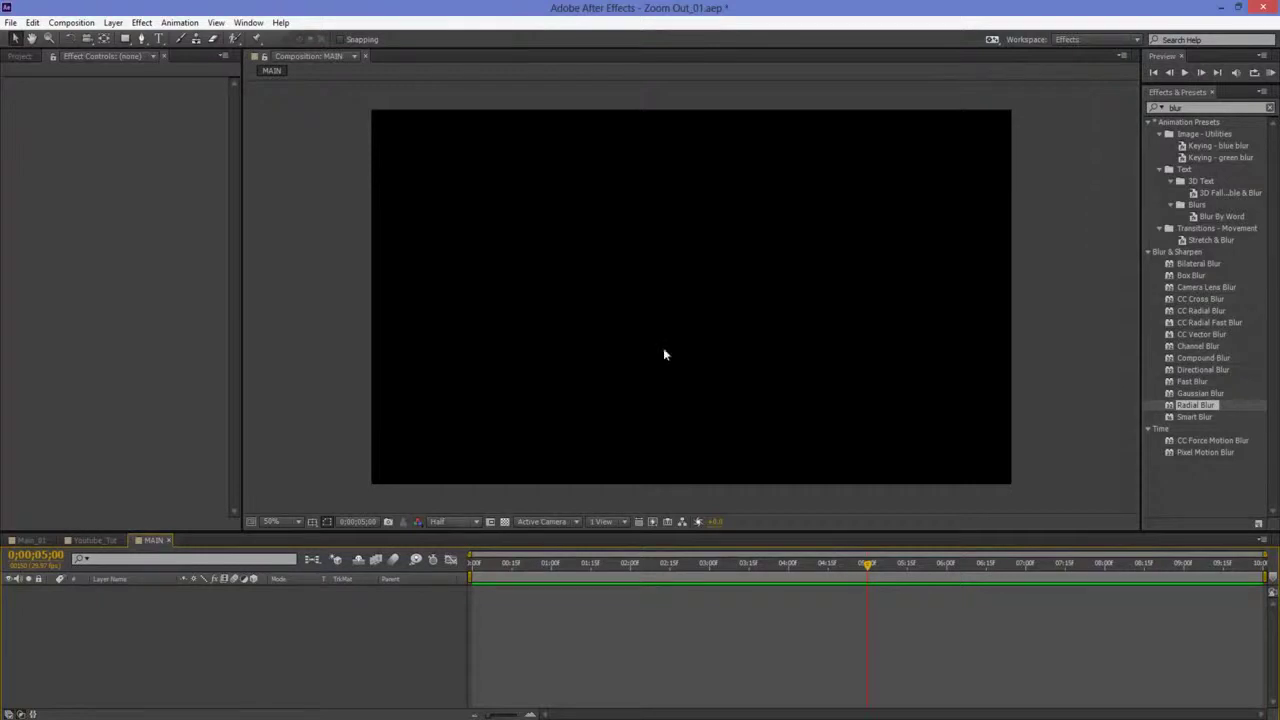
pyautogui.click(1269, 107)
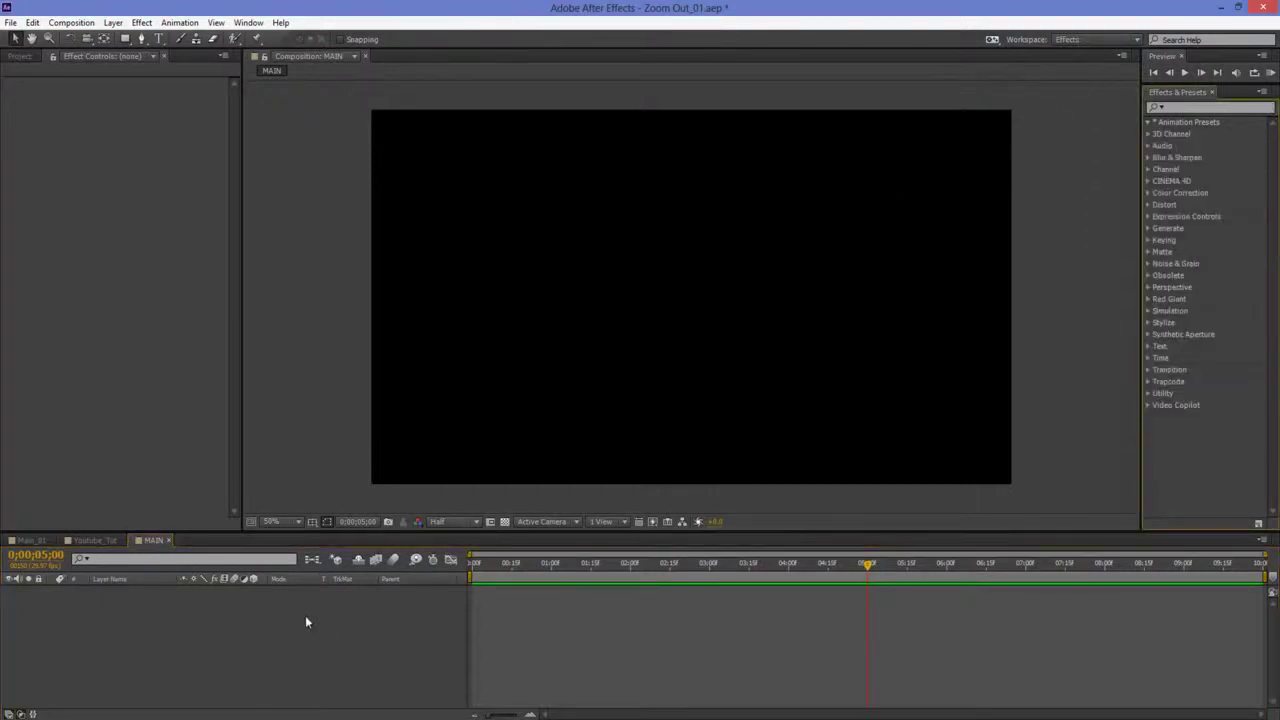
# Step: Create a new black solid layer named FORM in the MAIN composition
pyautogui.rightClick(267, 644)
pyautogui.moveTo(420, 499)
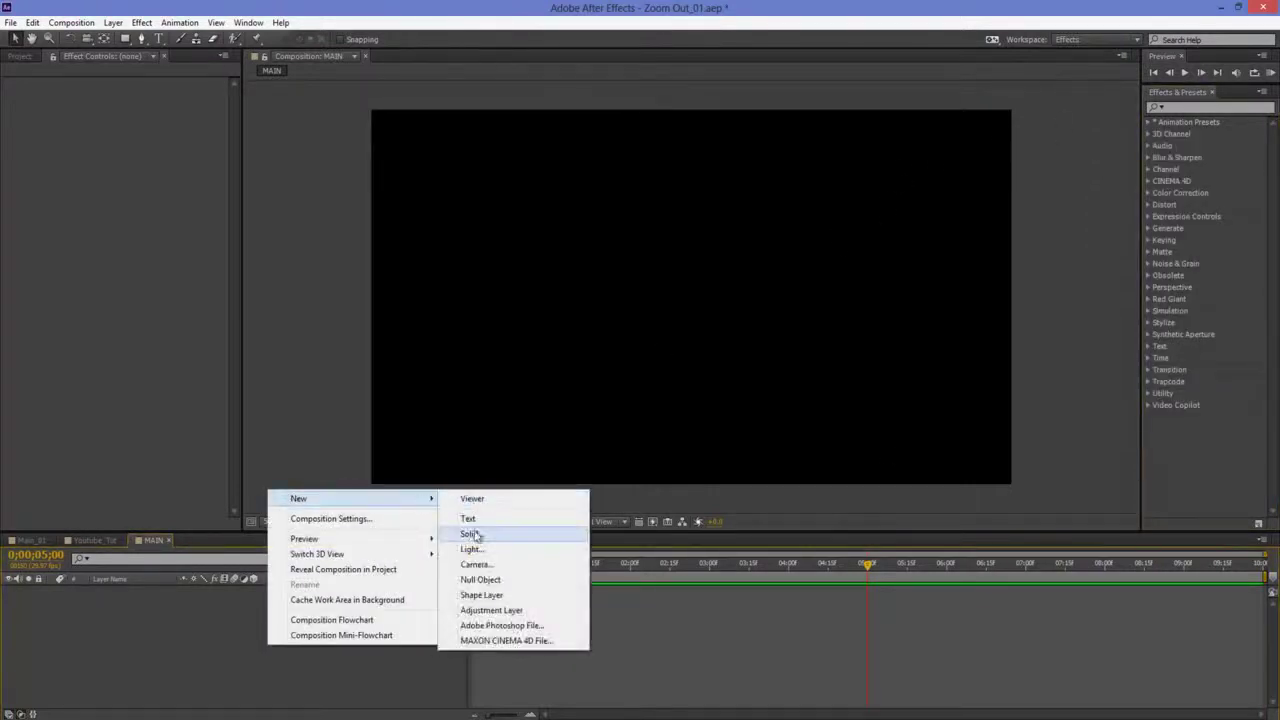
pyautogui.click(472, 531)
pyautogui.write('FORP')
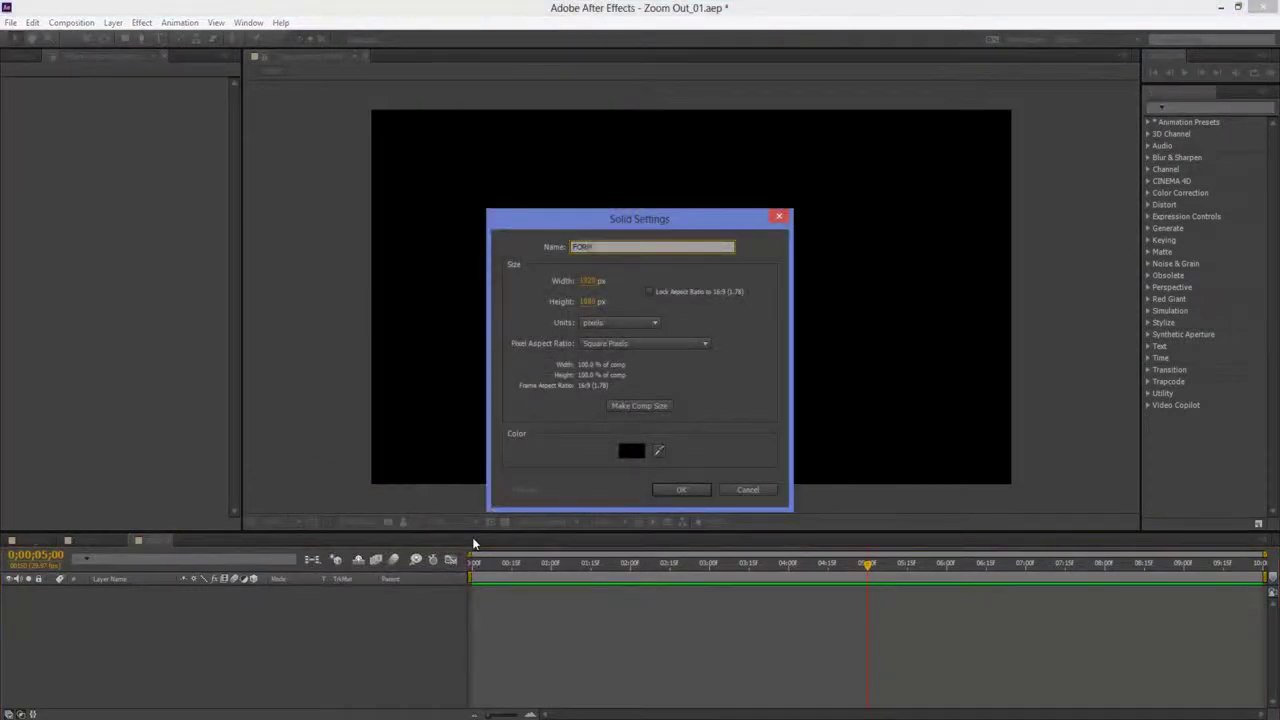
pyautogui.press('Return')
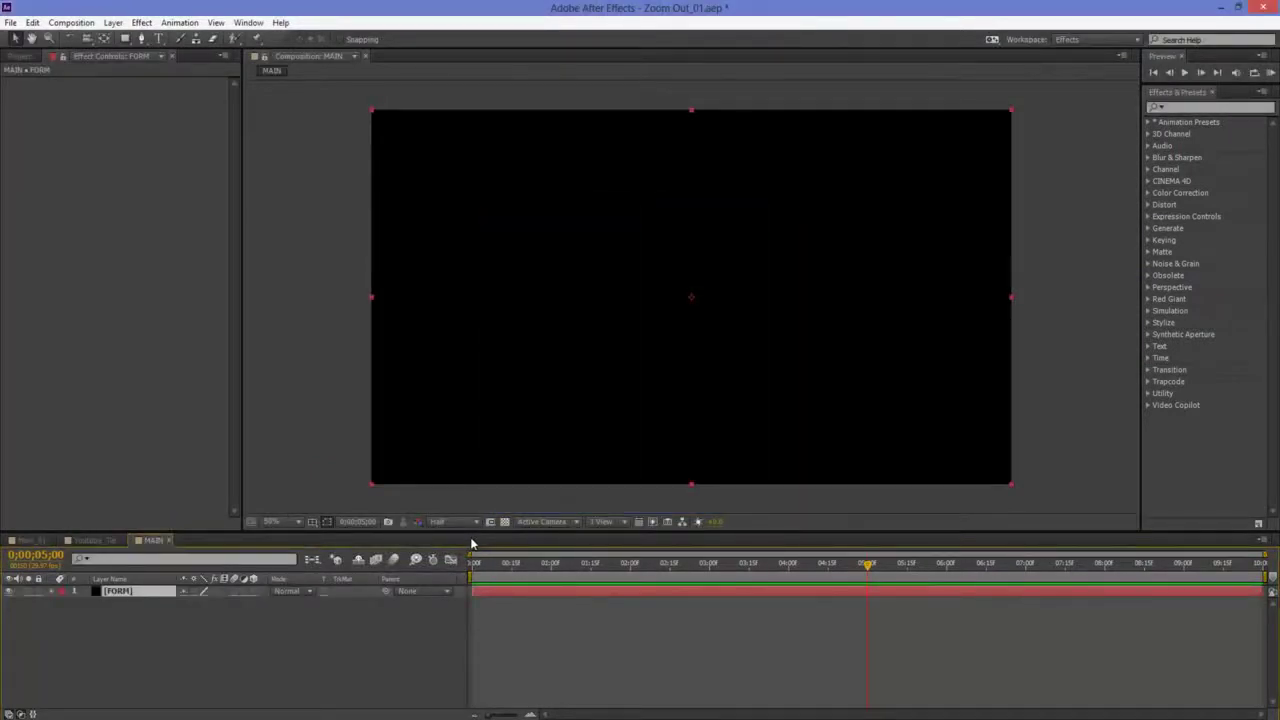
# Step: Apply the Trapcode Form effect to the FORM solid
pyautogui.click(1148, 381)
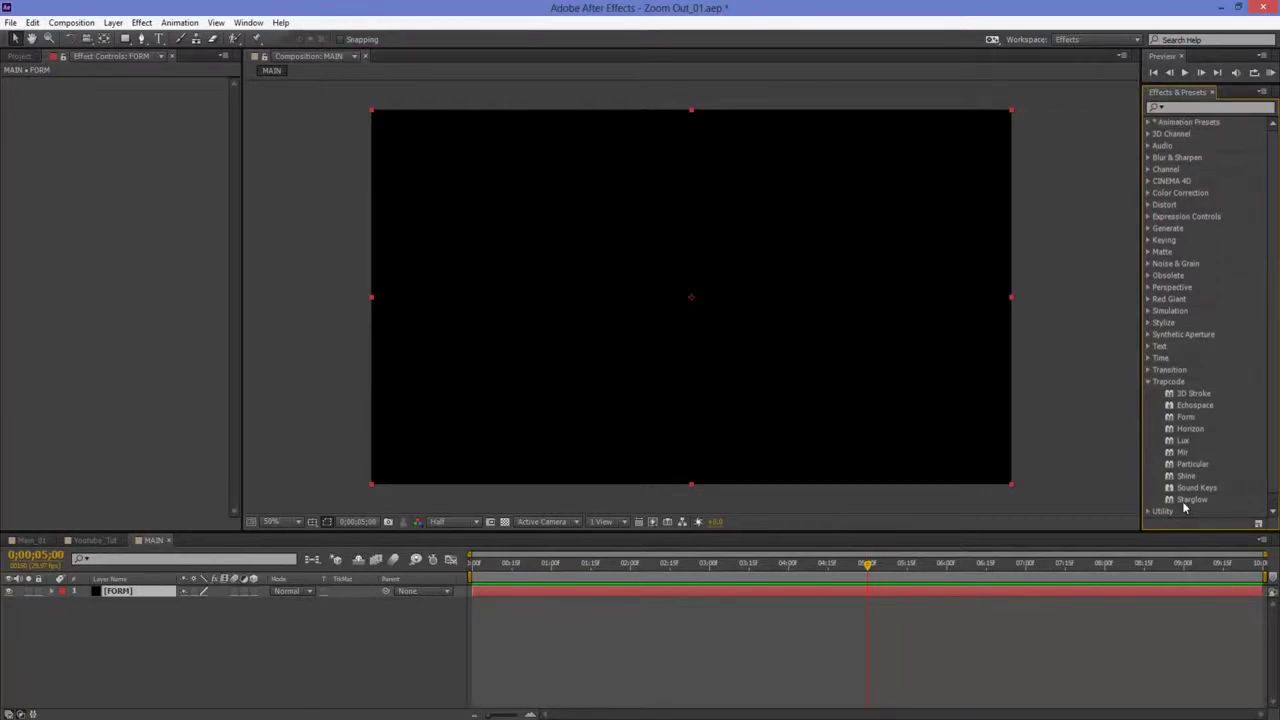
pyautogui.scroll(-1, 1182, 501)
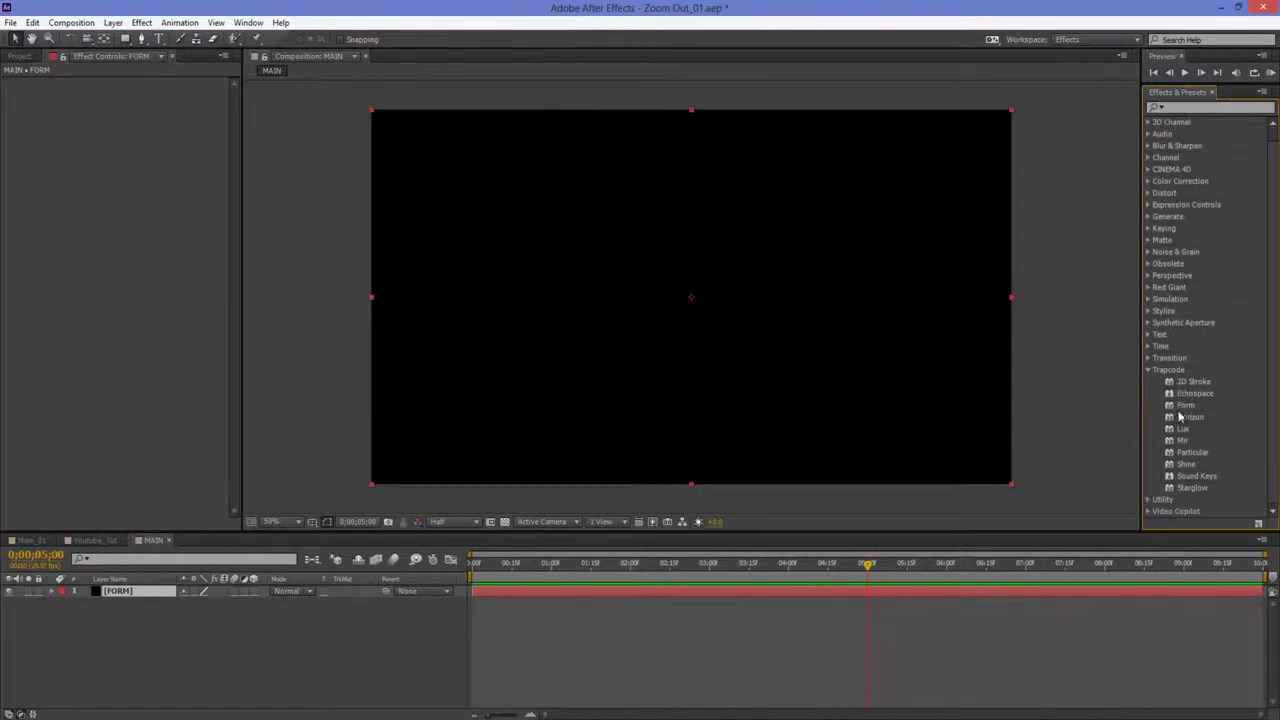
pyautogui.moveTo(1186, 405); pyautogui.dragTo(566, 346)
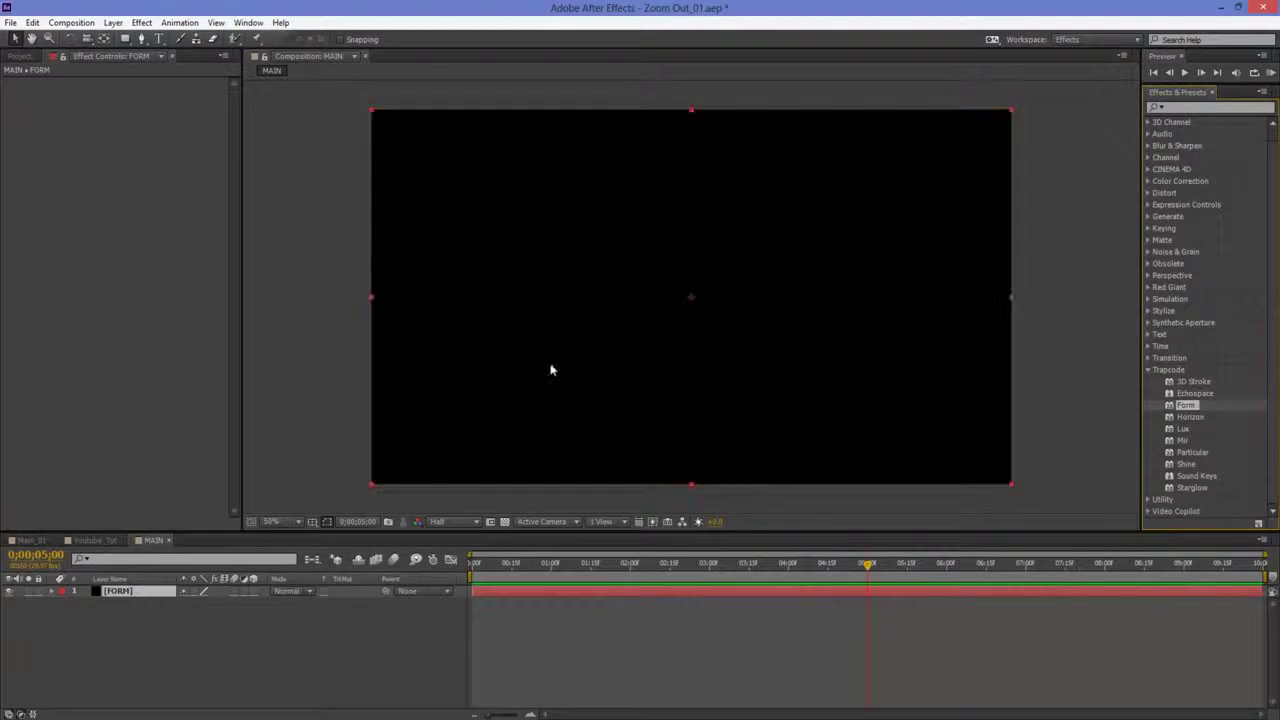
# Step: Set the effect's Base Form to Sphere - Layered with 5 sphere layers
pyautogui.click(17, 106)
pyautogui.click(163, 119)
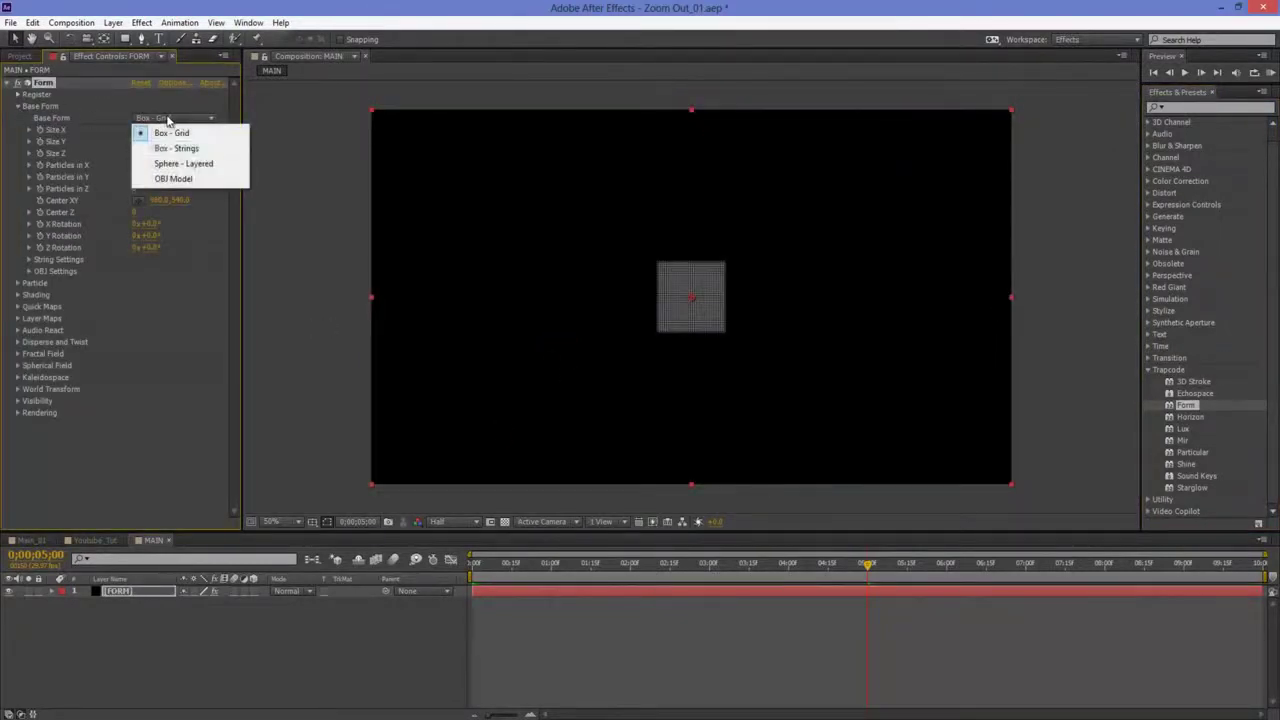
pyautogui.click(170, 163)
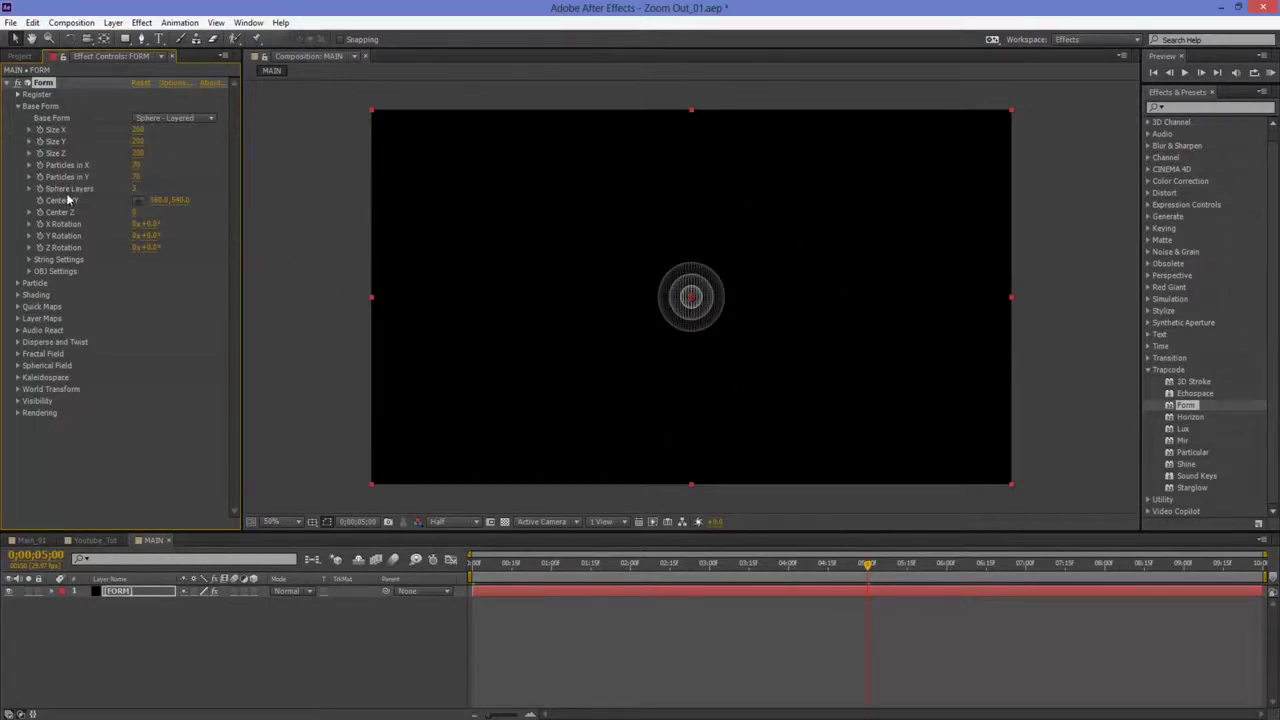
pyautogui.click(136, 188)
pyautogui.click(191, 174)
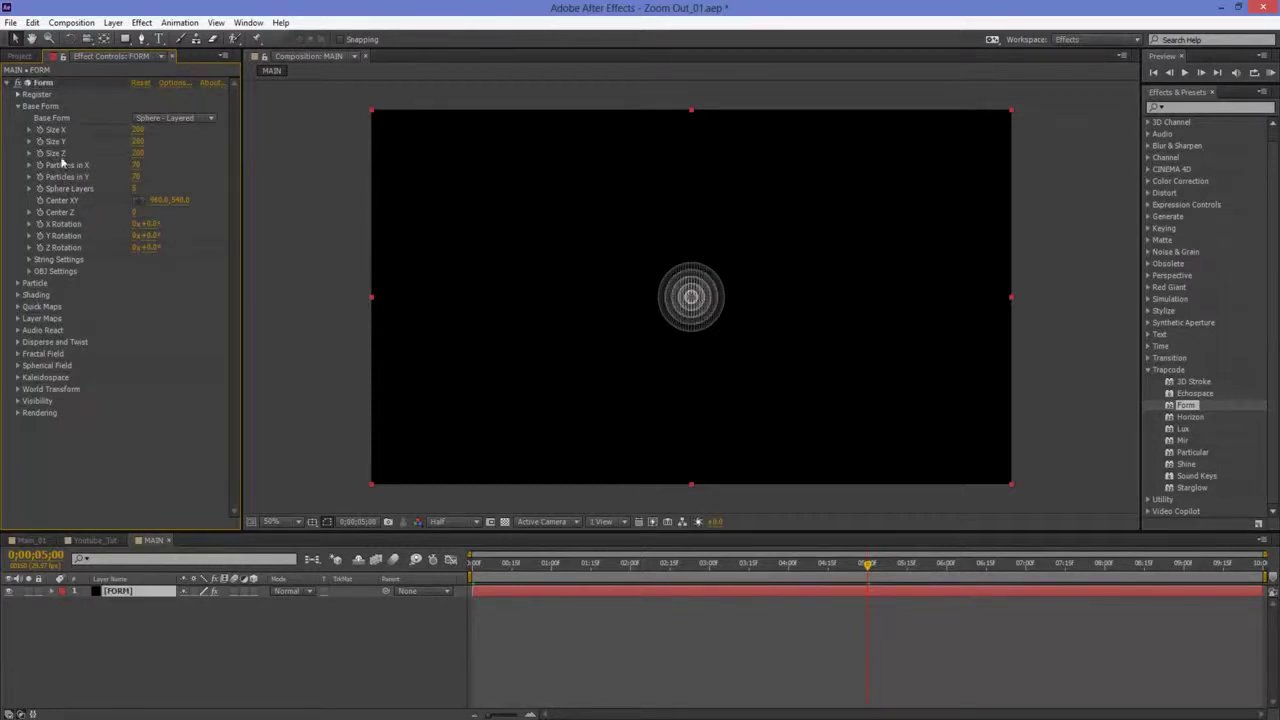
# Step: Stretch the layered sphere in depth by setting the base form's Size Z to 6000
pyautogui.click(138, 153)
pyautogui.write('2000')
pyautogui.press('Return')
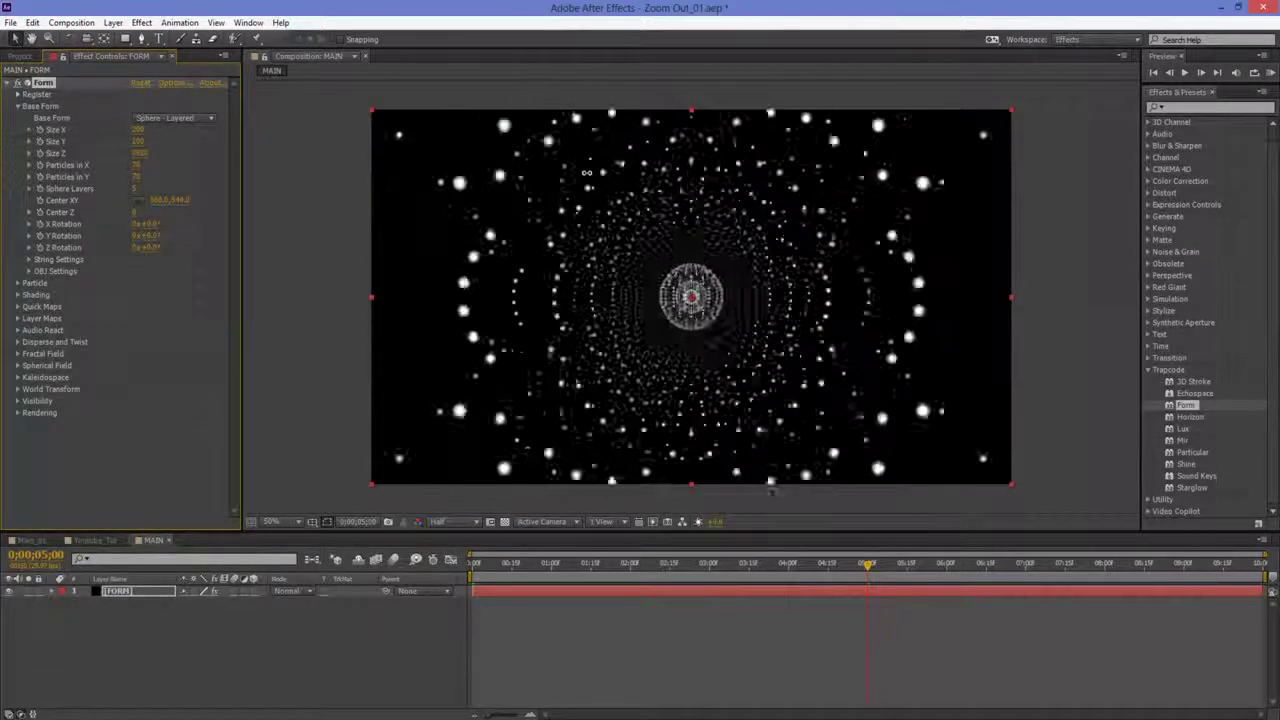
pyautogui.click(142, 153)
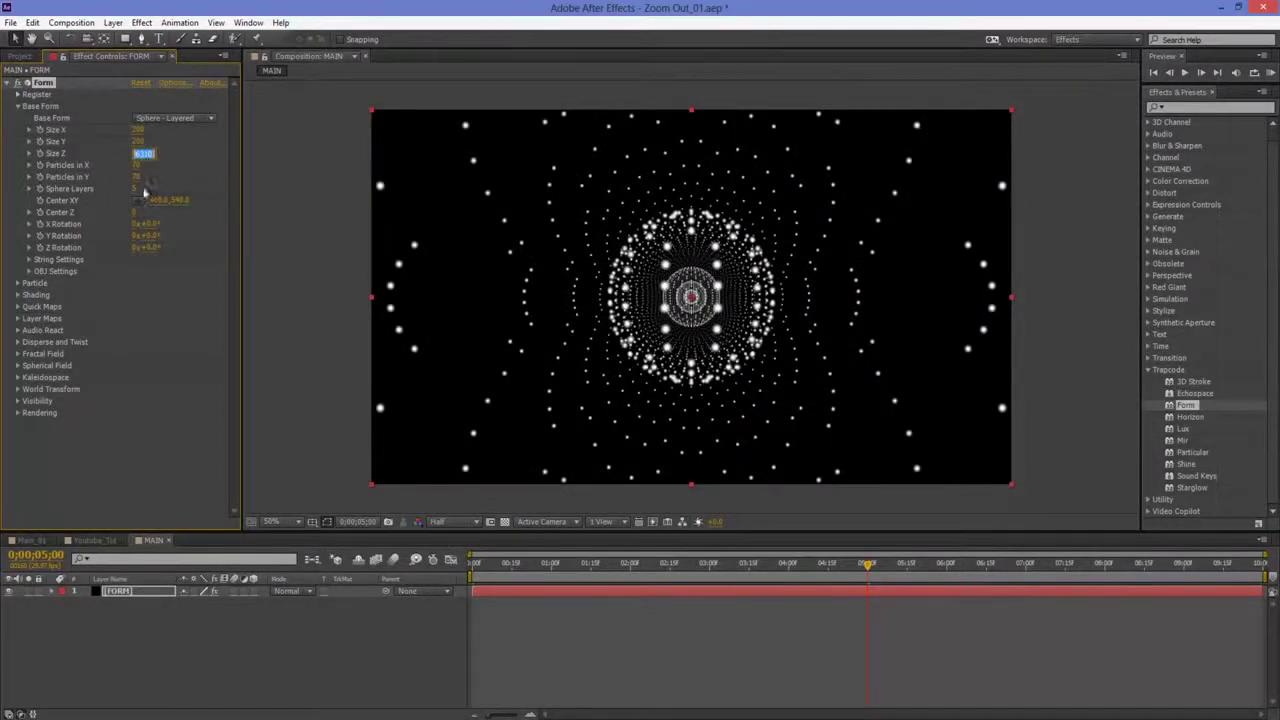
pyautogui.write('5000')
pyautogui.press('Return')
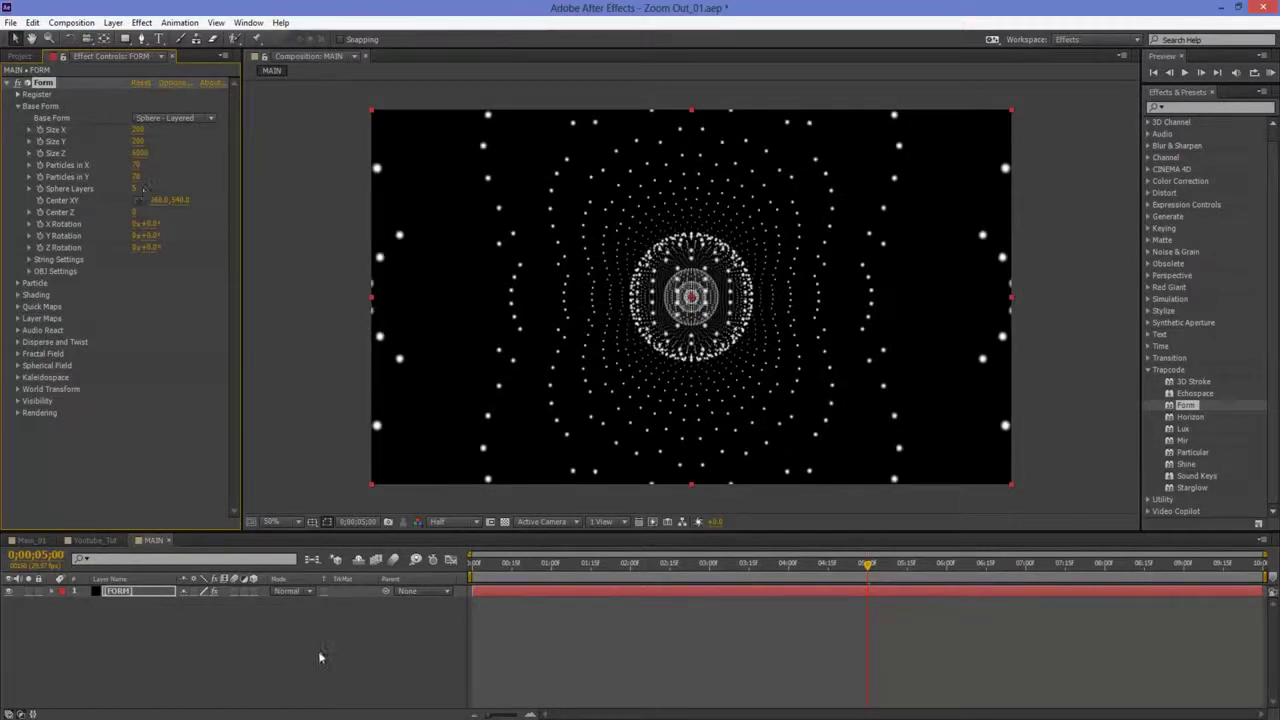
# Step: Start animating the base form's Z Rotation with a 20° keyframe at the beginning of the composition
pyautogui.moveTo(650, 565); pyautogui.dragTo(396, 564)
pyautogui.moveTo(502, 567); pyautogui.dragTo(313, 579)
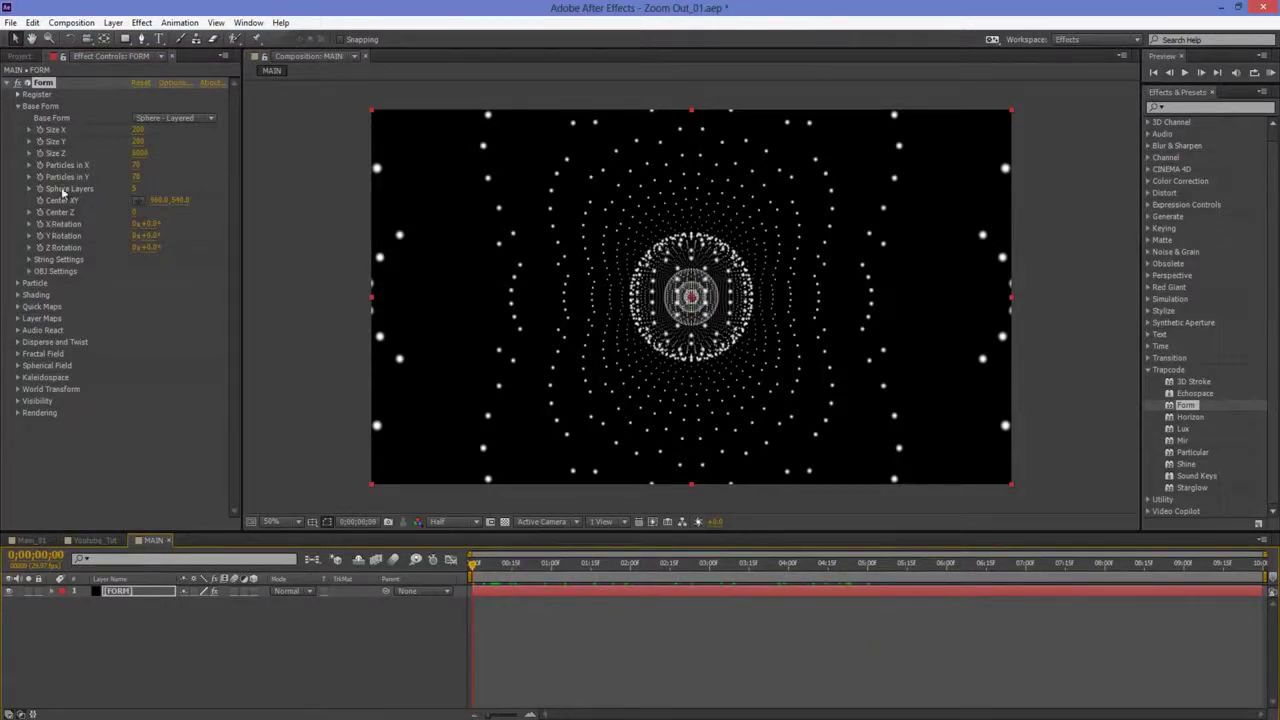
pyautogui.click(41, 248)
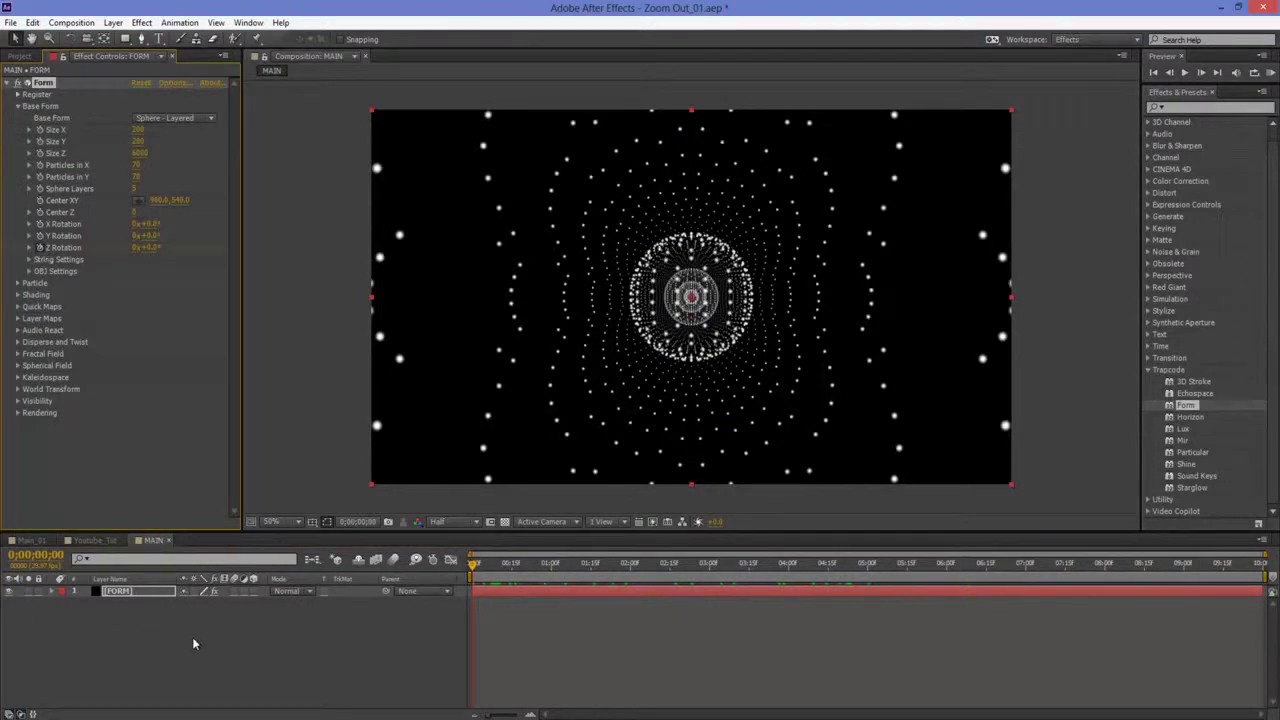
pyautogui.press('u')
pyautogui.click(200, 614)
pyautogui.write('20')
pyautogui.press('Return')
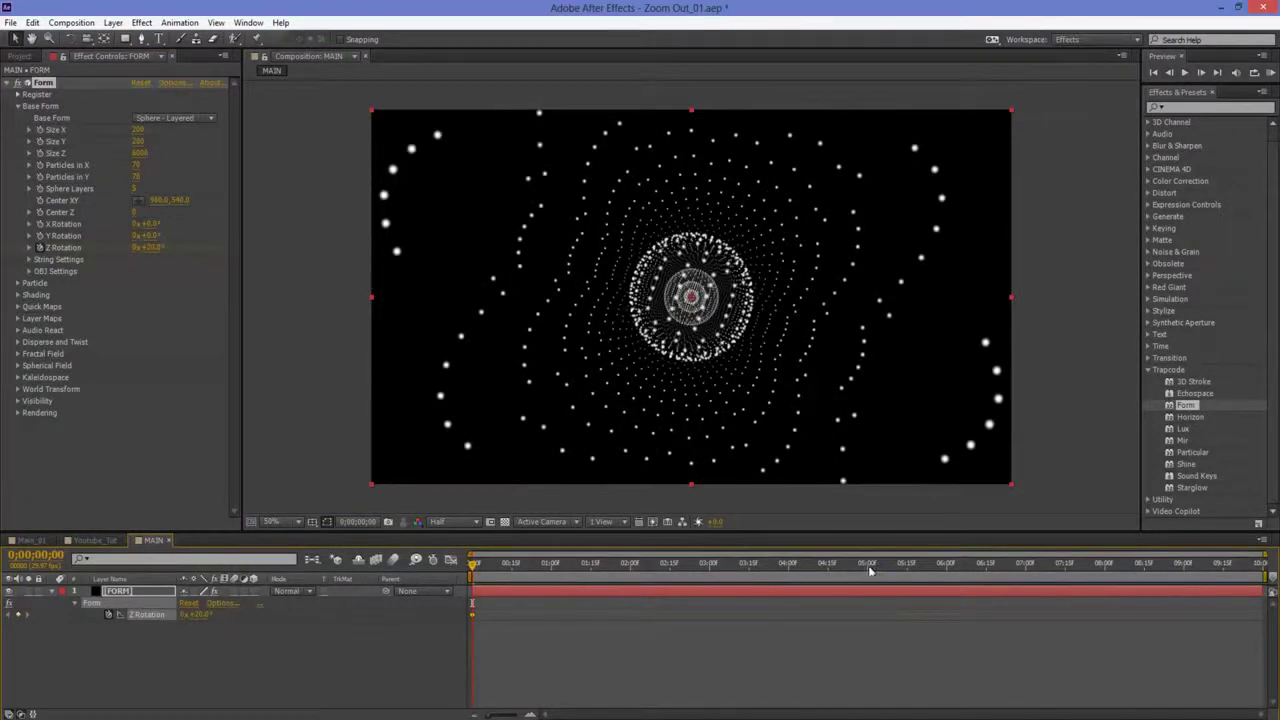
# Step: Add a second Z Rotation keyframe at 5 seconds by resetting the value to 0°
pyautogui.click(868, 569)
pyautogui.rightClick(150, 614)
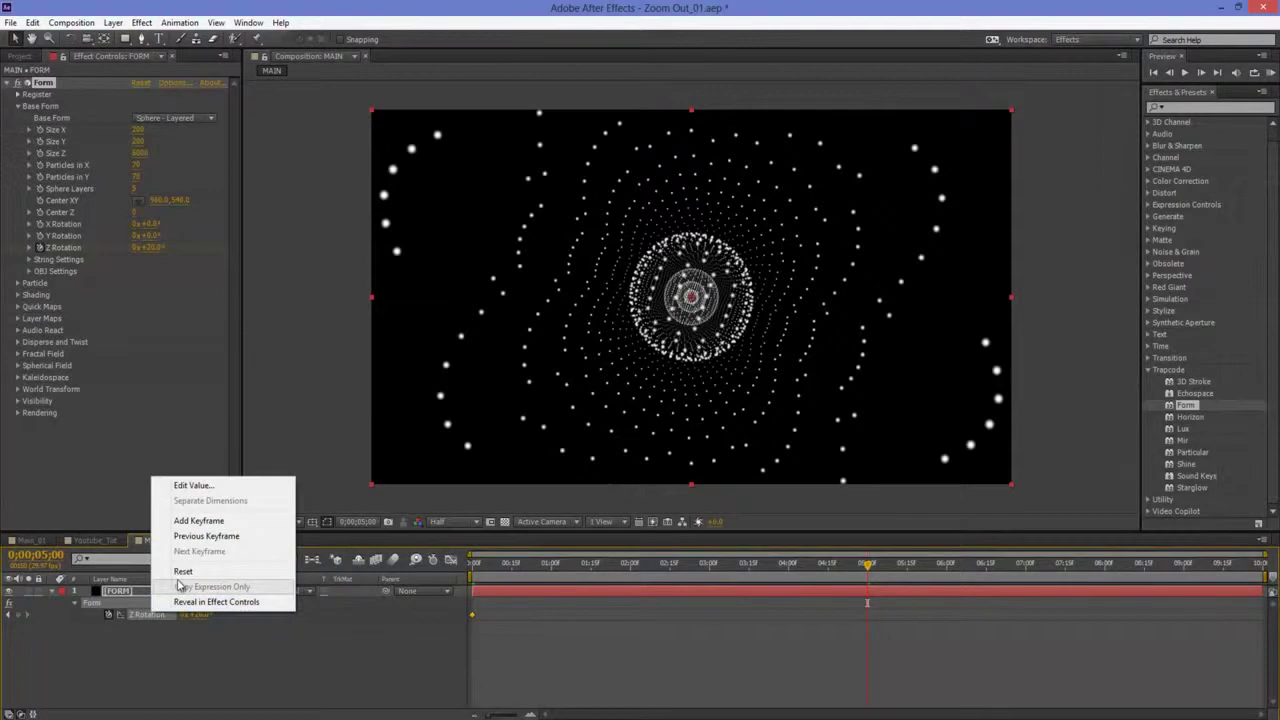
pyautogui.click(183, 571)
pyautogui.moveTo(890, 638); pyautogui.dragTo(847, 614)
pyautogui.click(243, 671)
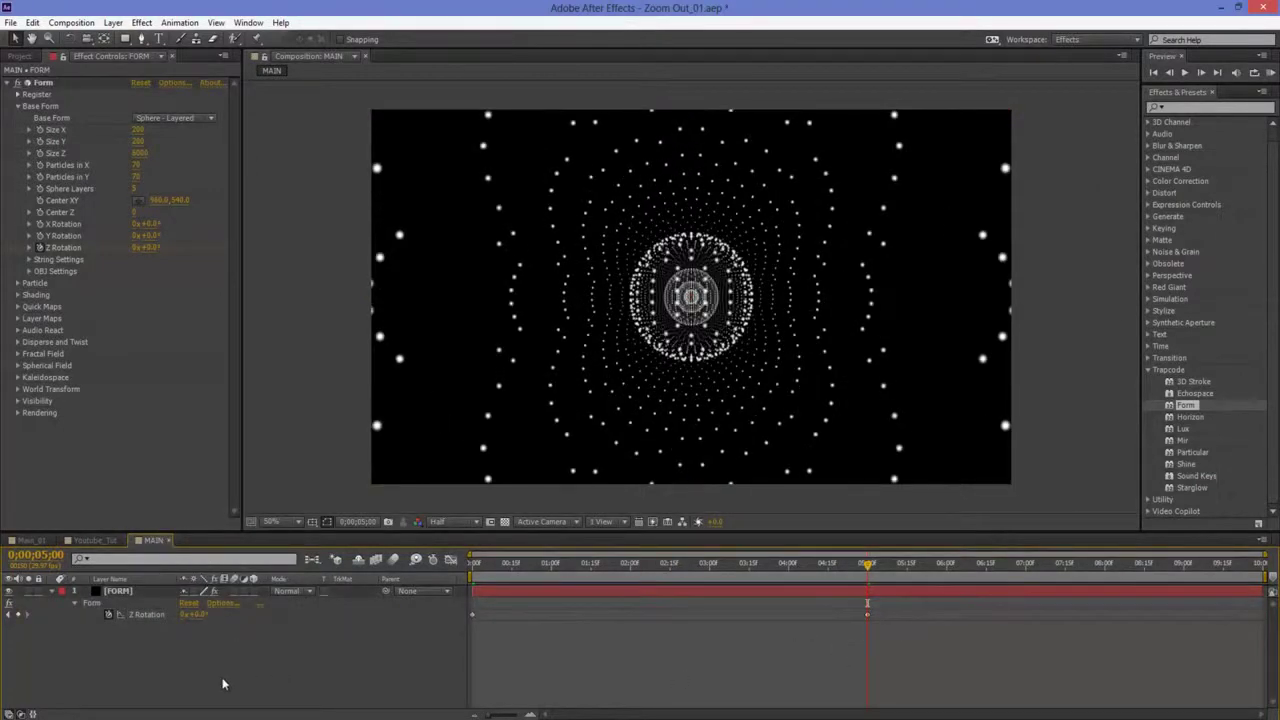
# Step: Add a new two-node camera with the 50mm preset to the MAIN composition
pyautogui.rightClick(226, 680)
pyautogui.moveTo(371, 542)
pyautogui.click(441, 604)
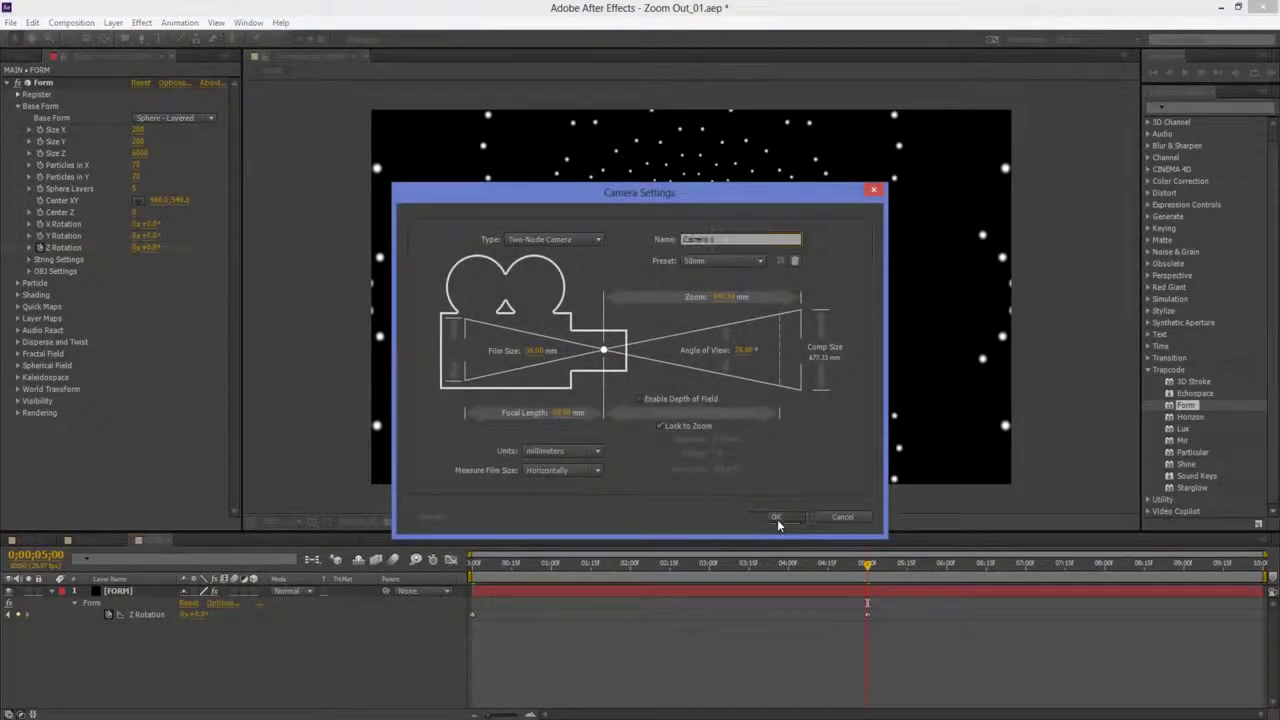
pyautogui.click(777, 518)
# Step: Try making the FORM layer 3D, then switch it back to a 2D layer
pyautogui.click(254, 603)
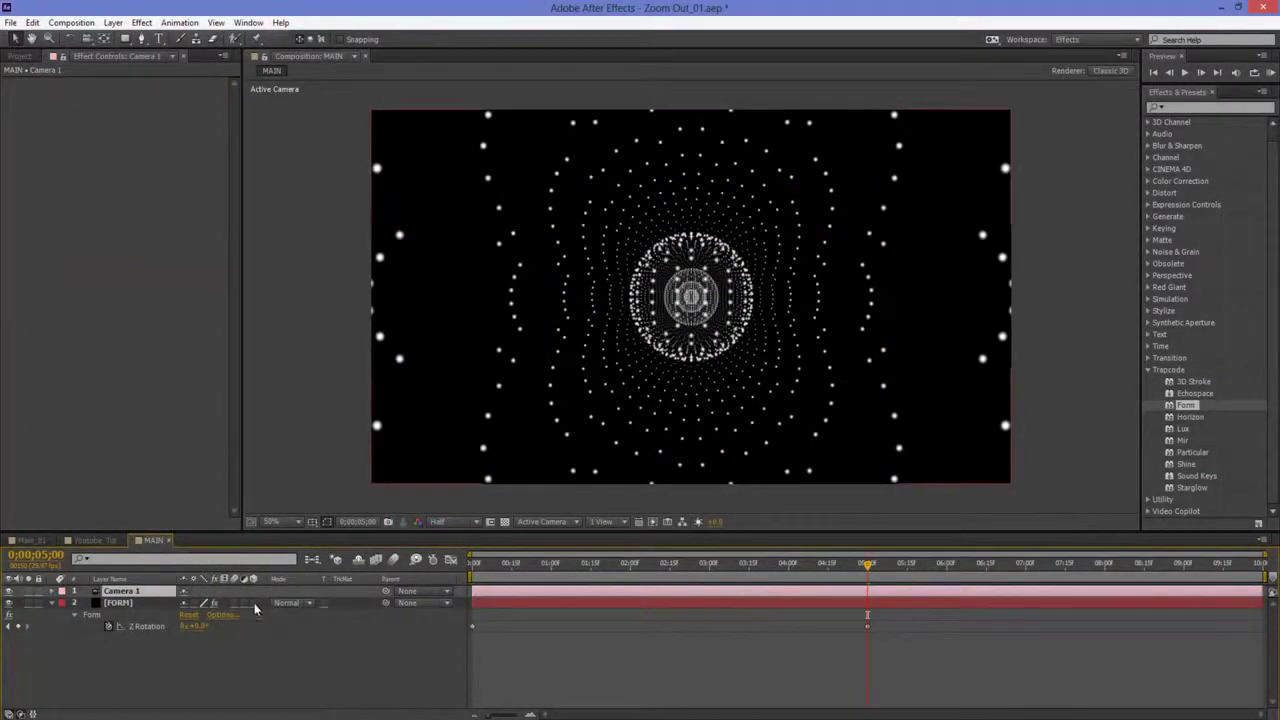
pyautogui.click(52, 603)
pyautogui.click(125, 604)
pyautogui.click(36, 84)
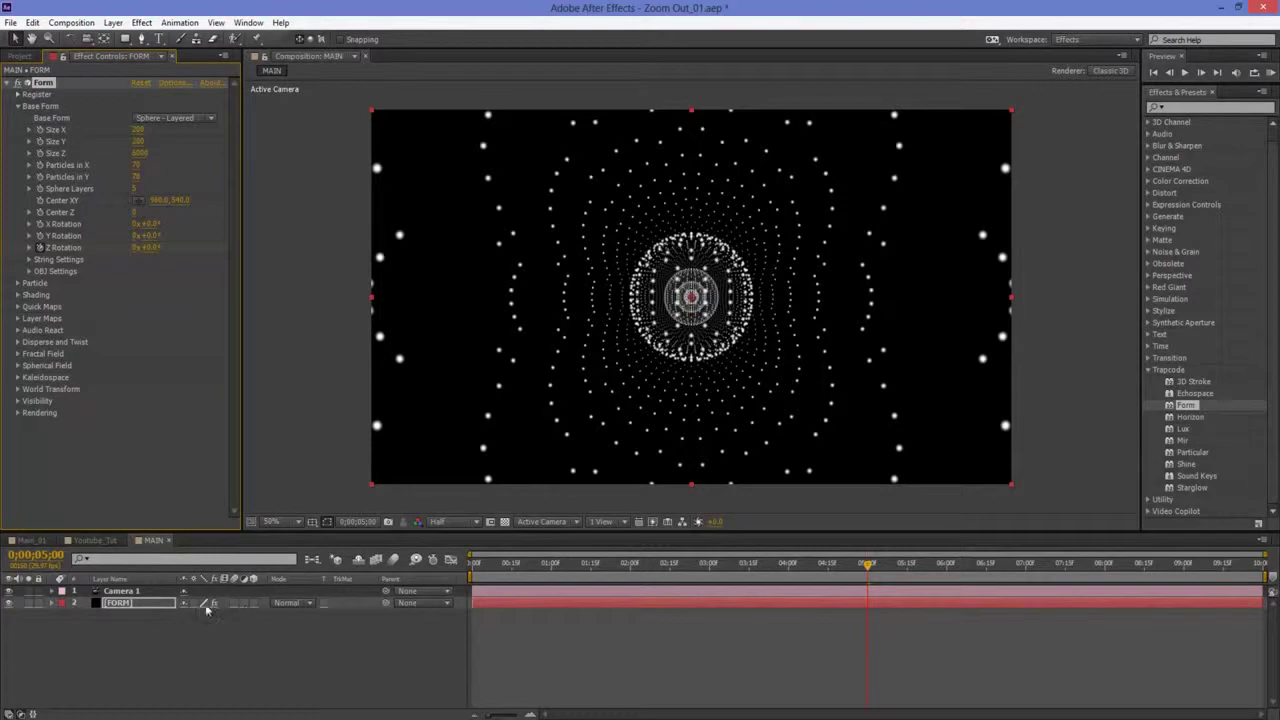
pyautogui.click(253, 603)
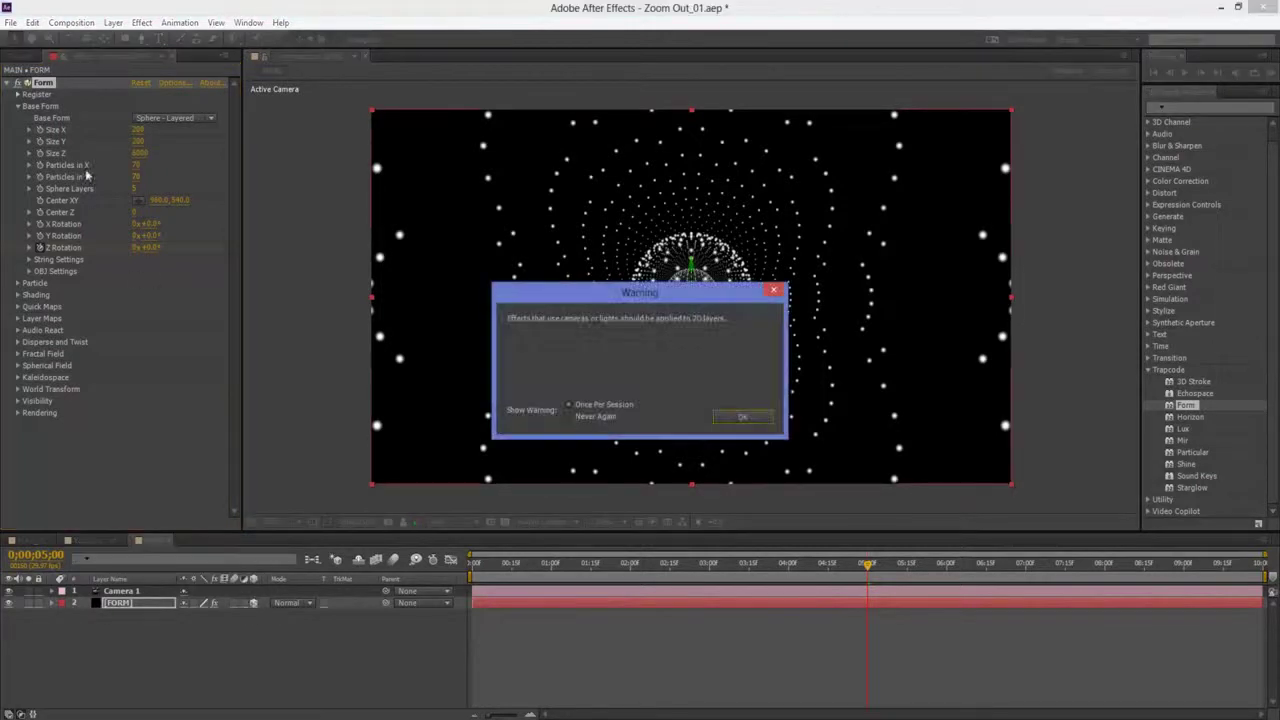
pyautogui.click(601, 406)
pyautogui.click(730, 417)
pyautogui.click(254, 603)
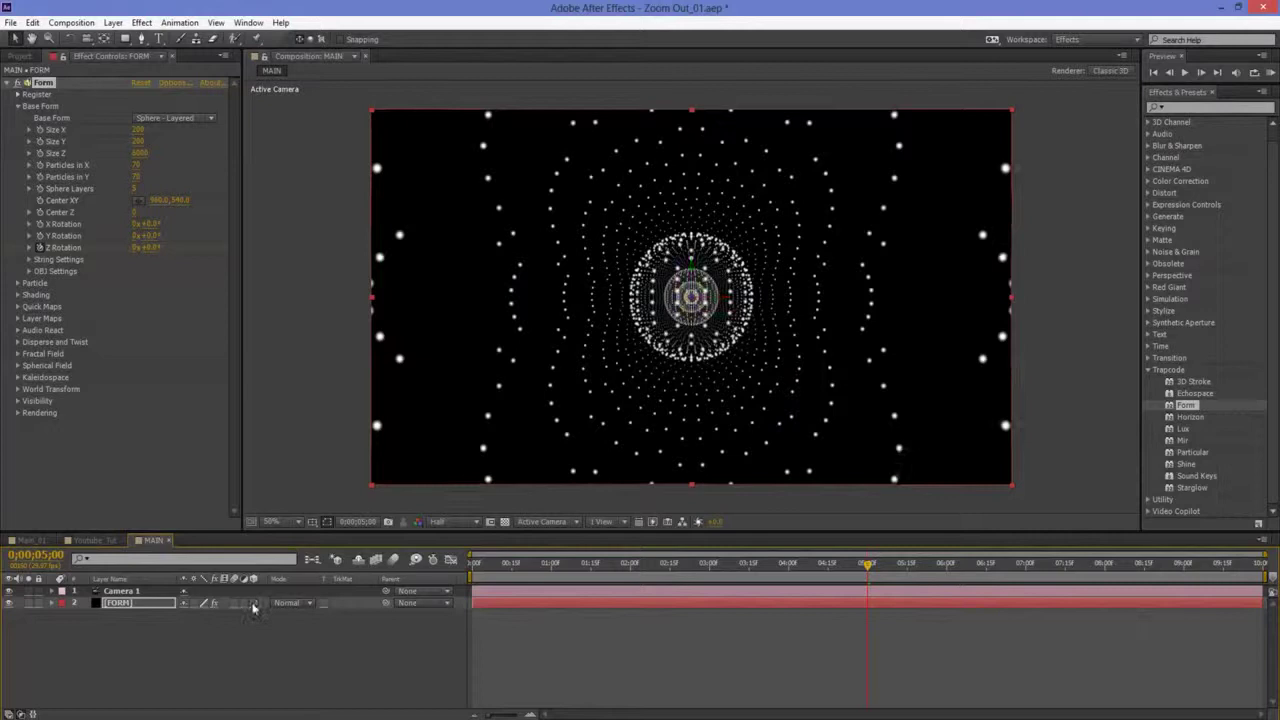
# Step: Add a camera Position keyframe at the start of the composition with the Z value set to 0
pyautogui.click(150, 592)
pyautogui.moveTo(545, 567); pyautogui.dragTo(473, 567)
pyautogui.press('p')
pyautogui.click(85, 602)
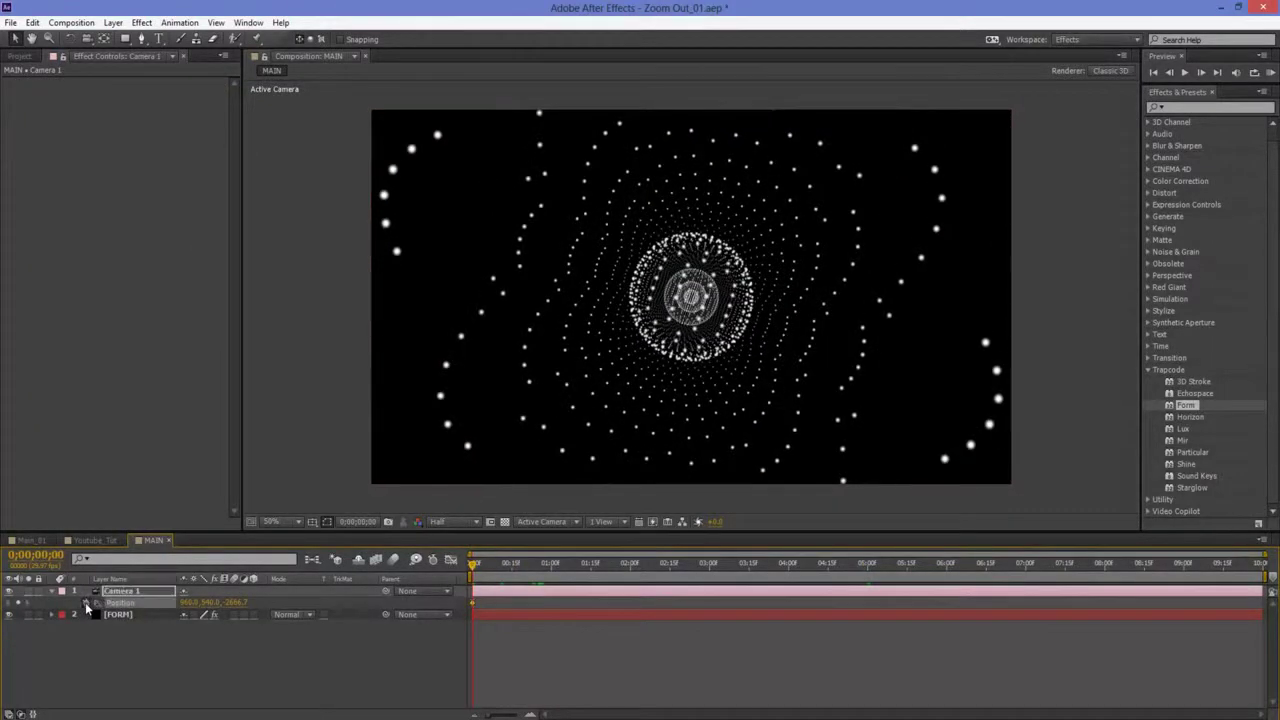
pyautogui.click(236, 604)
pyautogui.write('0')
pyautogui.press('Return')
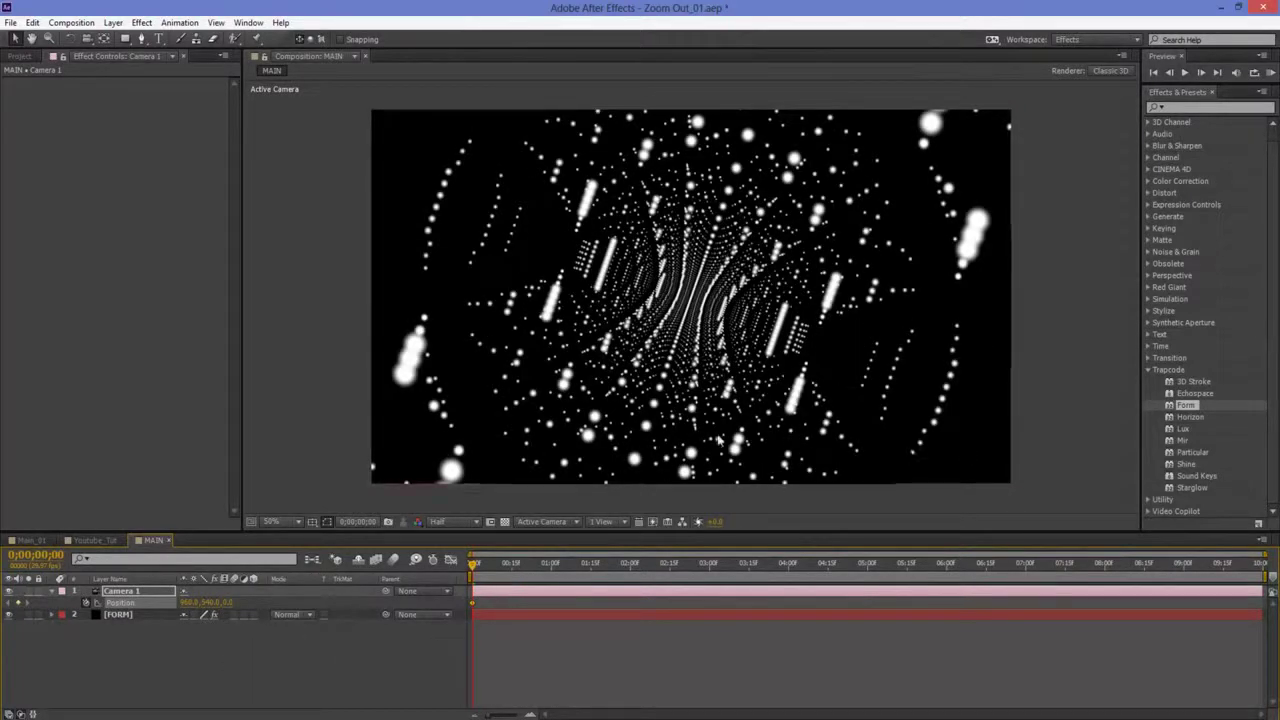
# Step: Add a camera Position keyframe at 5 seconds with the Z value set to -3000
pyautogui.moveTo(602, 576); pyautogui.dragTo(867, 569)
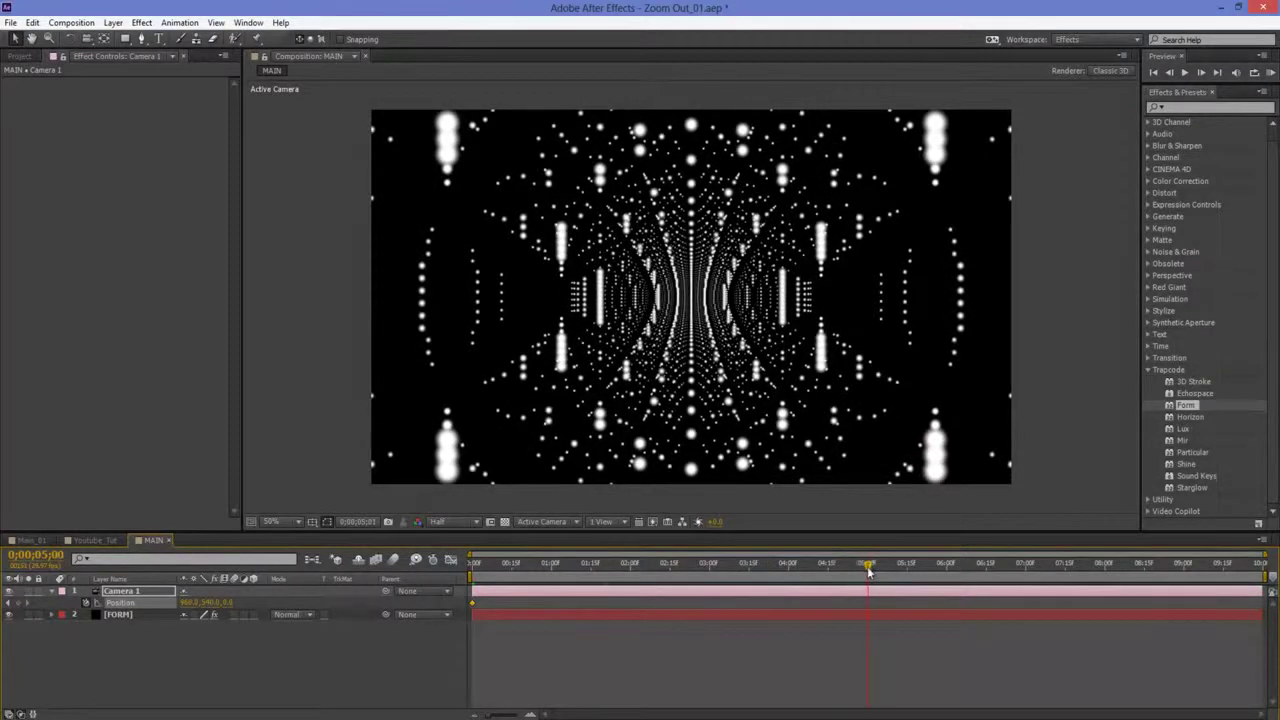
pyautogui.click(229, 603)
pyautogui.write('-3000')
pyautogui.press('Return')
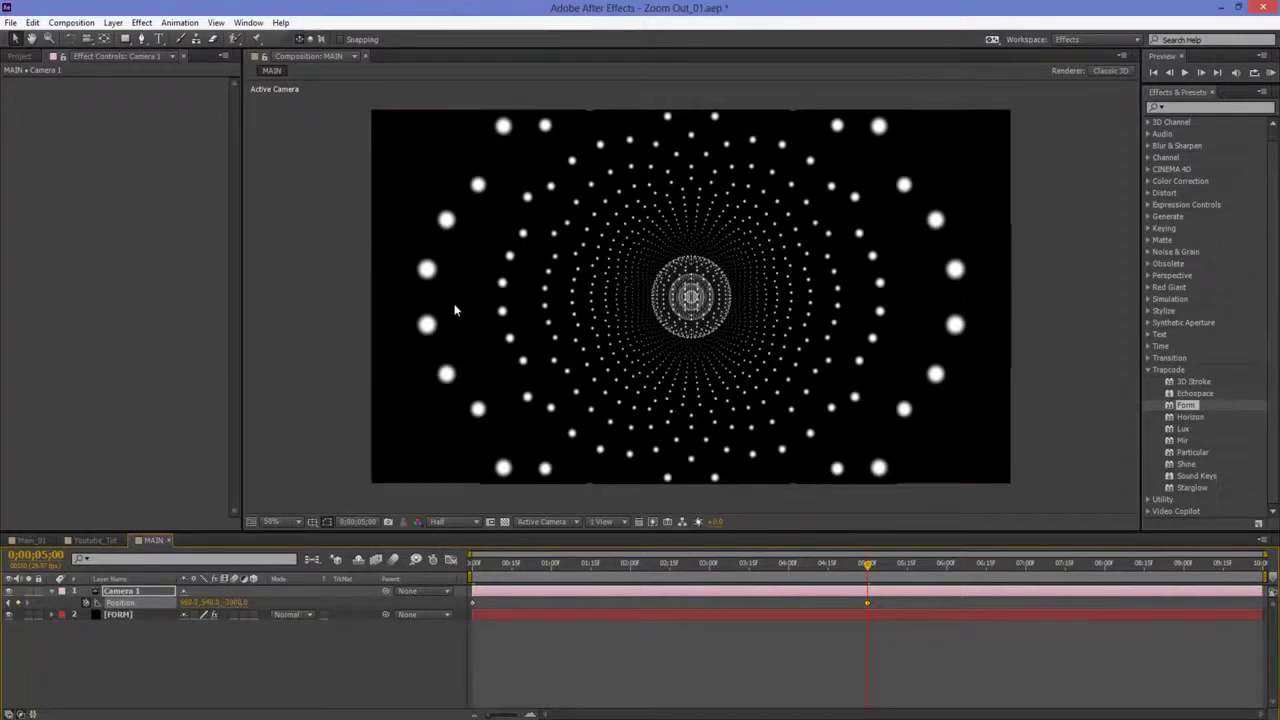
# Step: Set the camera's Position Z value at 5 seconds to -3500, scrub through the pull-back, and collapse the camera's properties
pyautogui.moveTo(239, 603)
pyautogui.mouseDown()
pyautogui.moveTo(186, 603)
pyautogui.moveTo(249, 601)
pyautogui.moveTo(220, 609)
pyautogui.mouseUp()
pyautogui.click(234, 602)
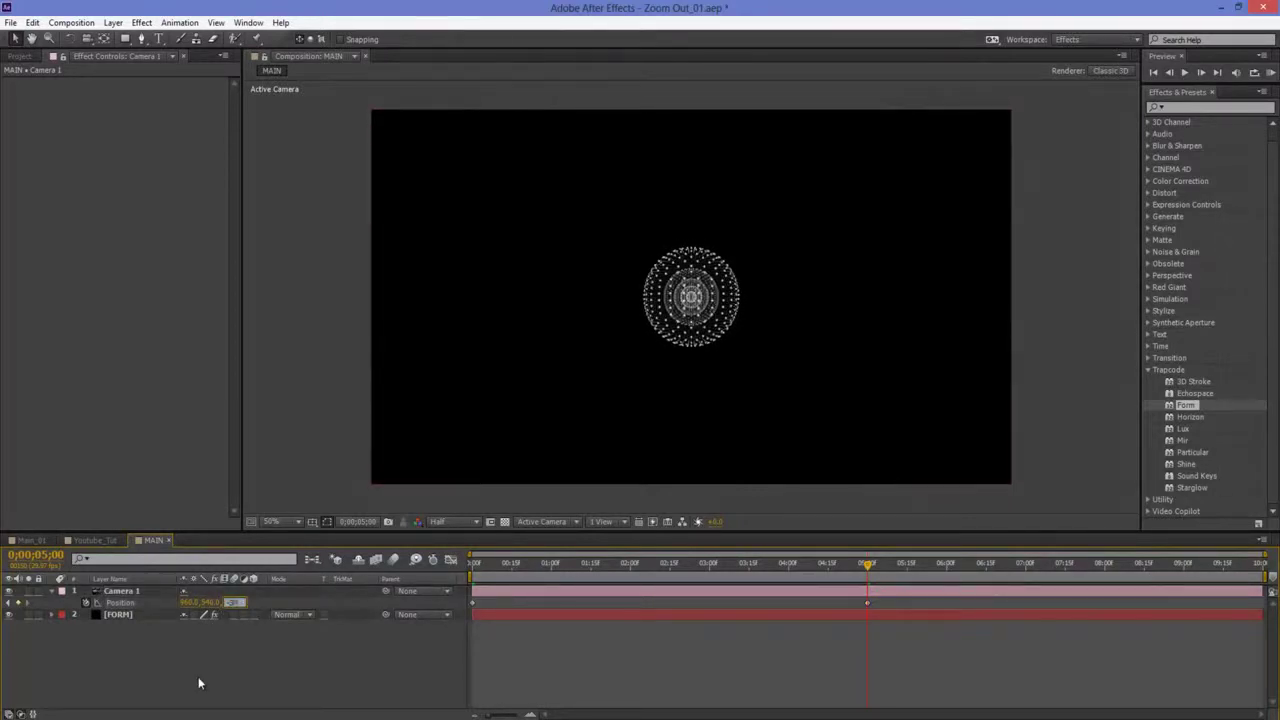
pyautogui.press('Return')
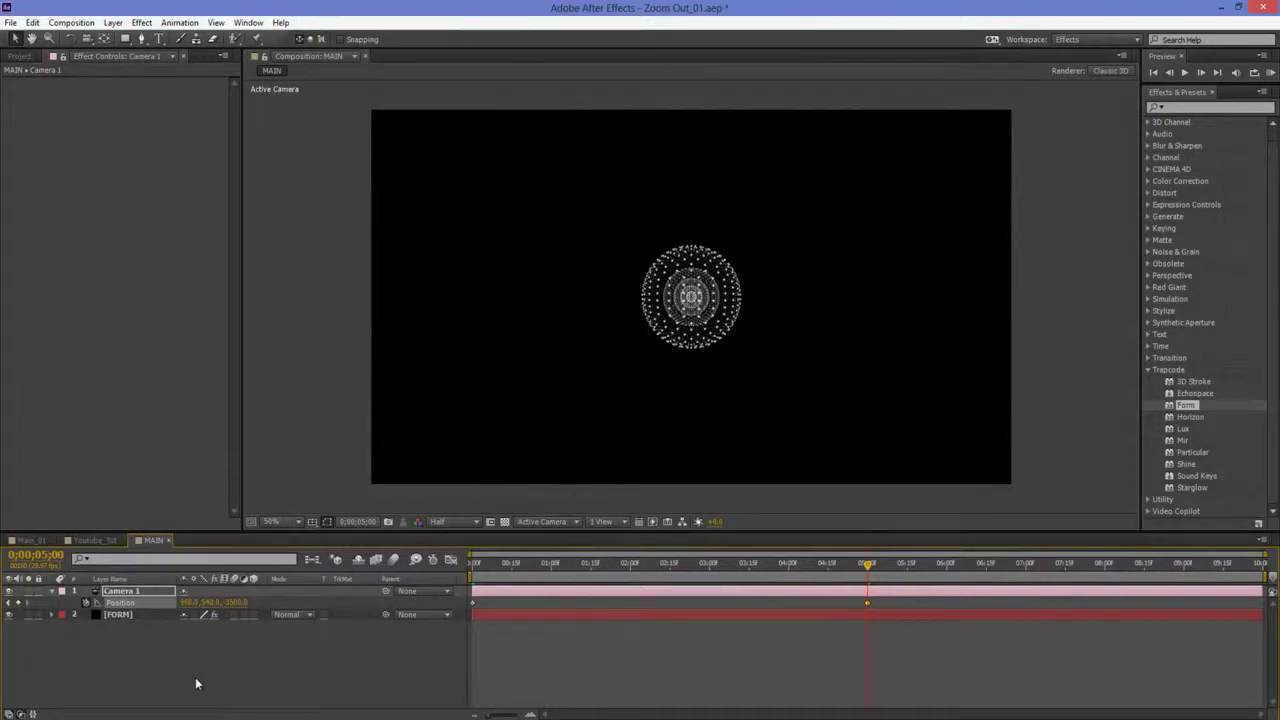
pyautogui.moveTo(773, 563); pyautogui.dragTo(515, 595)
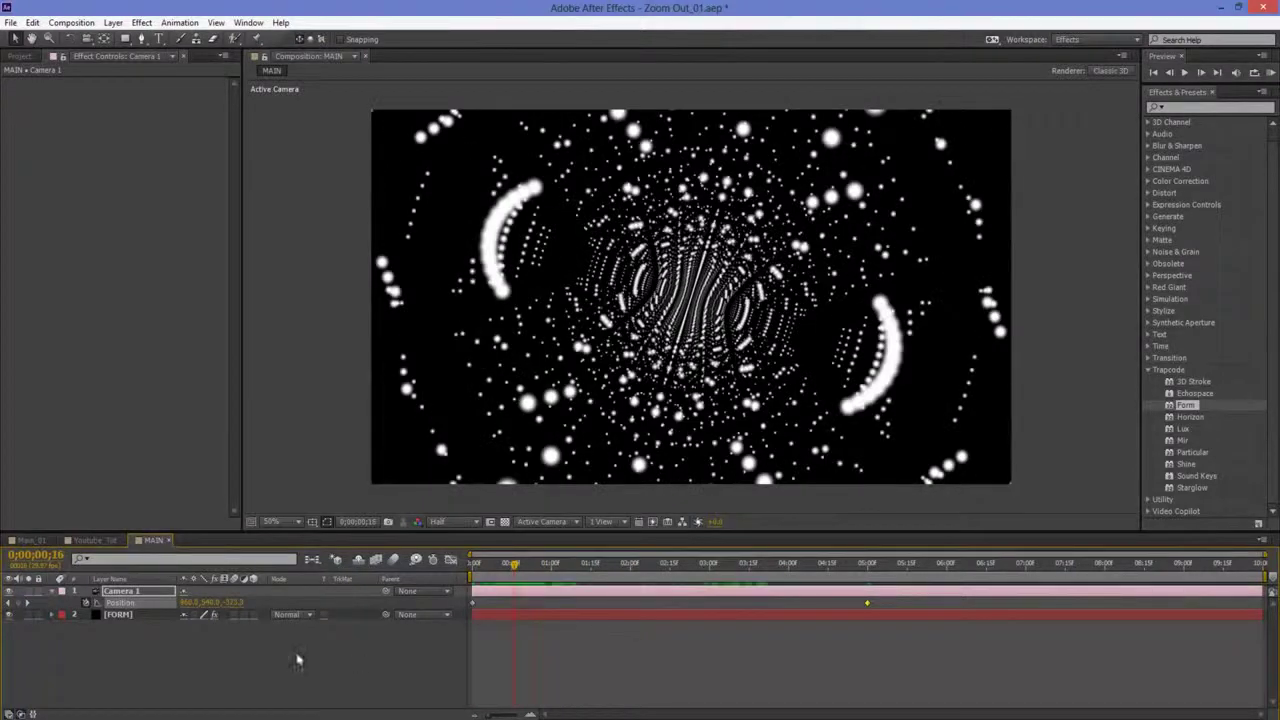
pyautogui.click(52, 592)
pyautogui.click(131, 656)
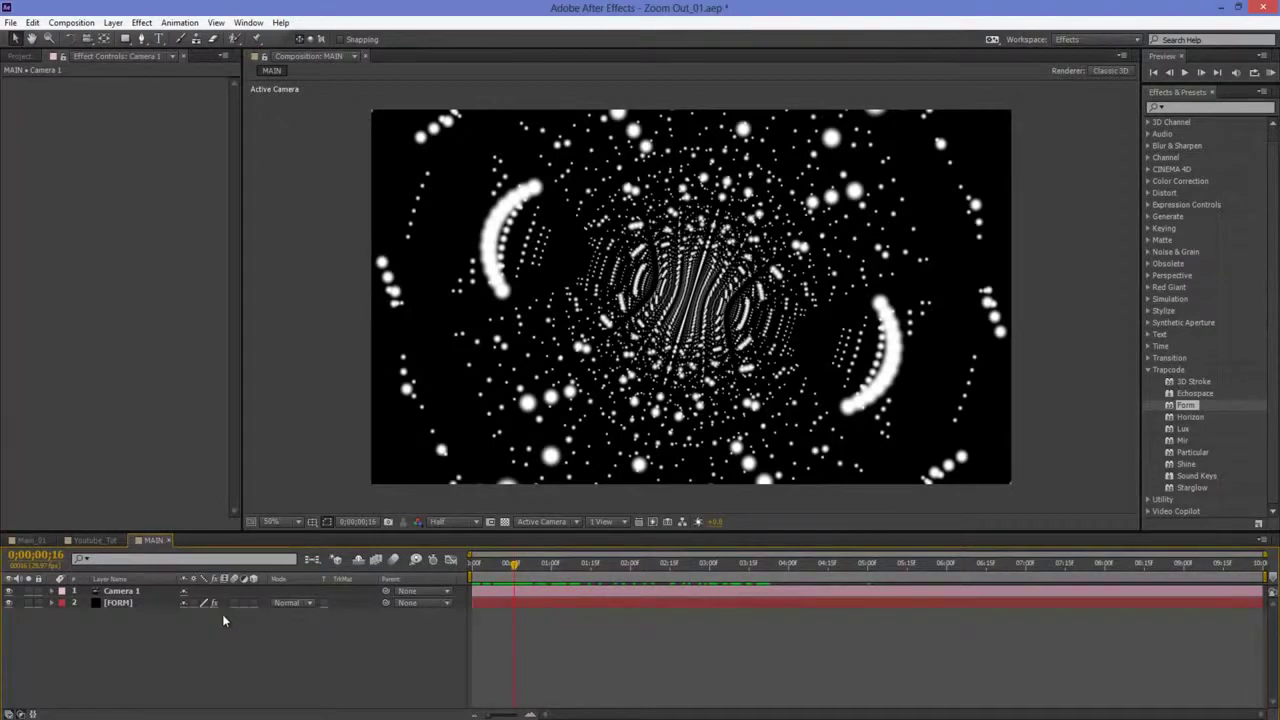
# Step: Turn on motion blur for the FORM layer and the composition, and check it around the 1-second mark
pyautogui.click(127, 602)
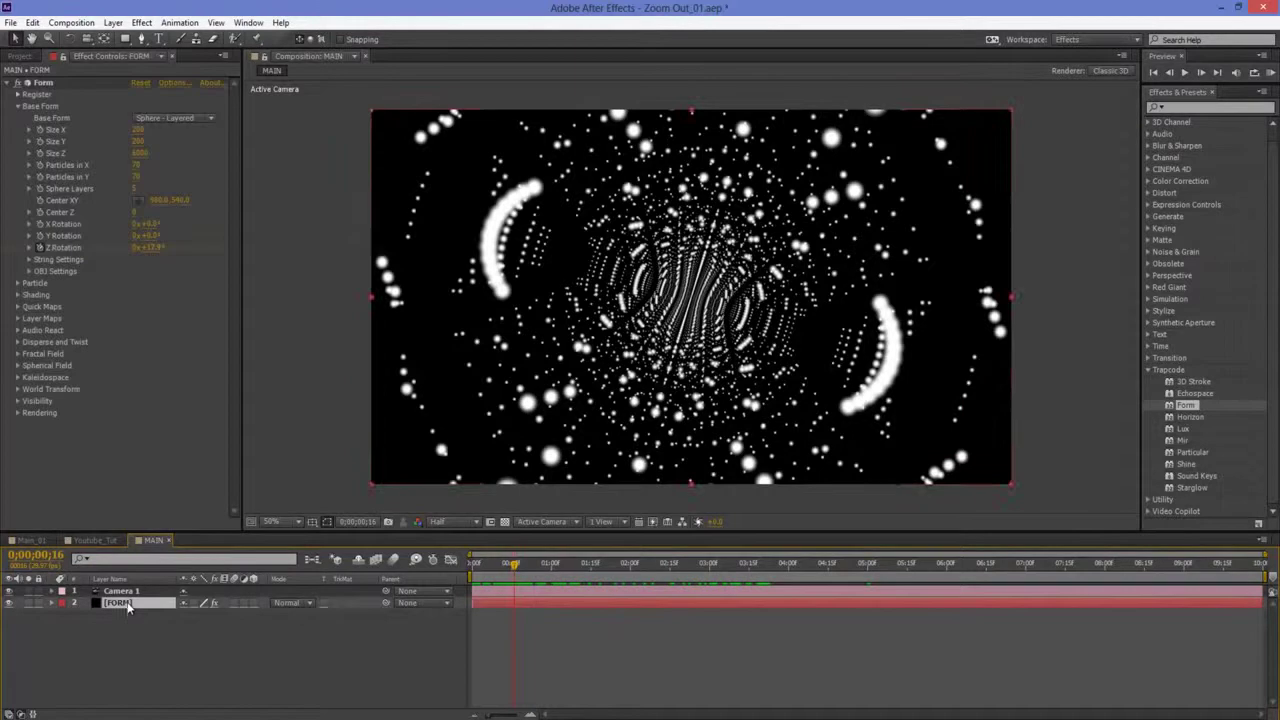
pyautogui.click(233, 603)
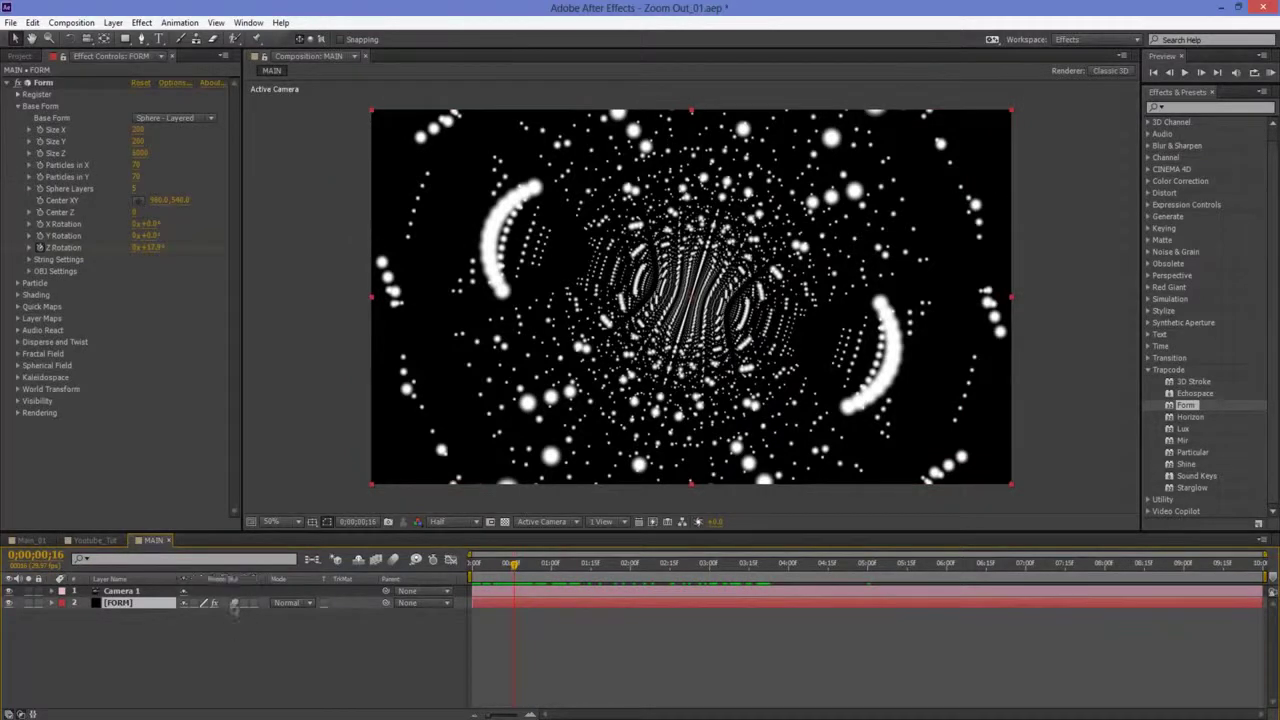
pyautogui.click(395, 561)
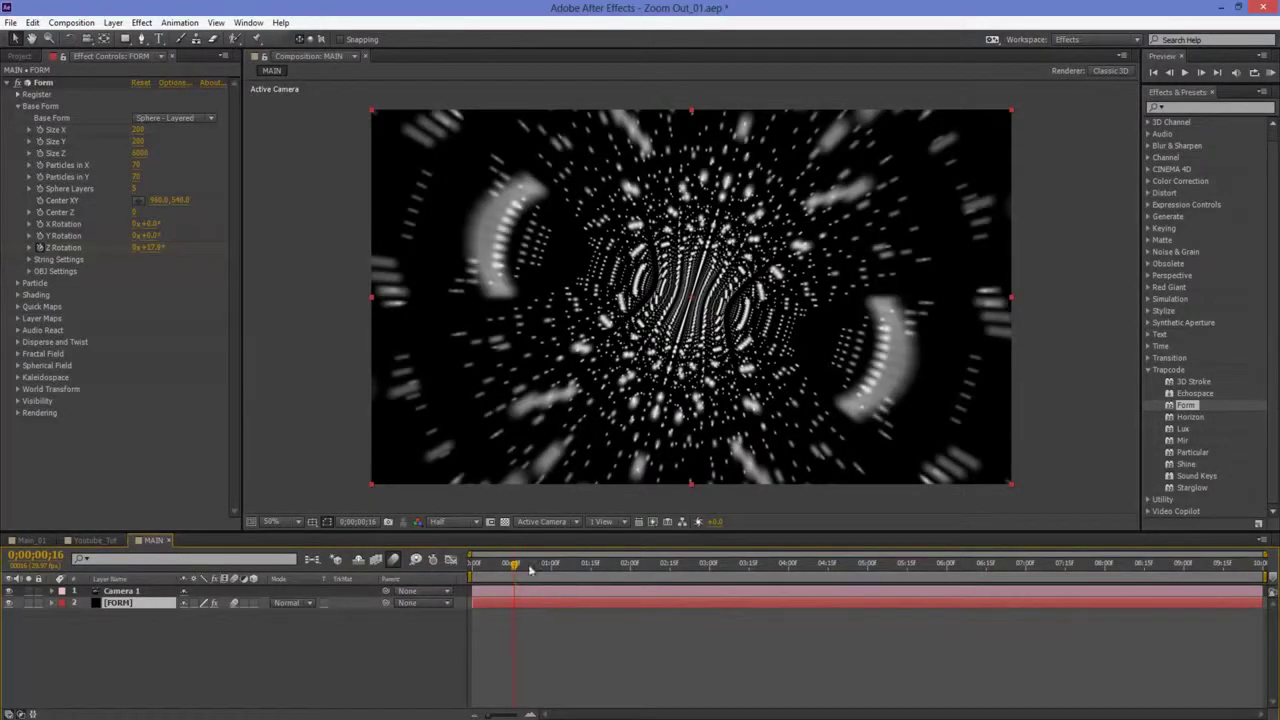
pyautogui.moveTo(512, 566); pyautogui.dragTo(553, 578)
# Step: Change the particle colour of the Form effect from its Particle settings to a dark blue
pyautogui.click(48, 293)
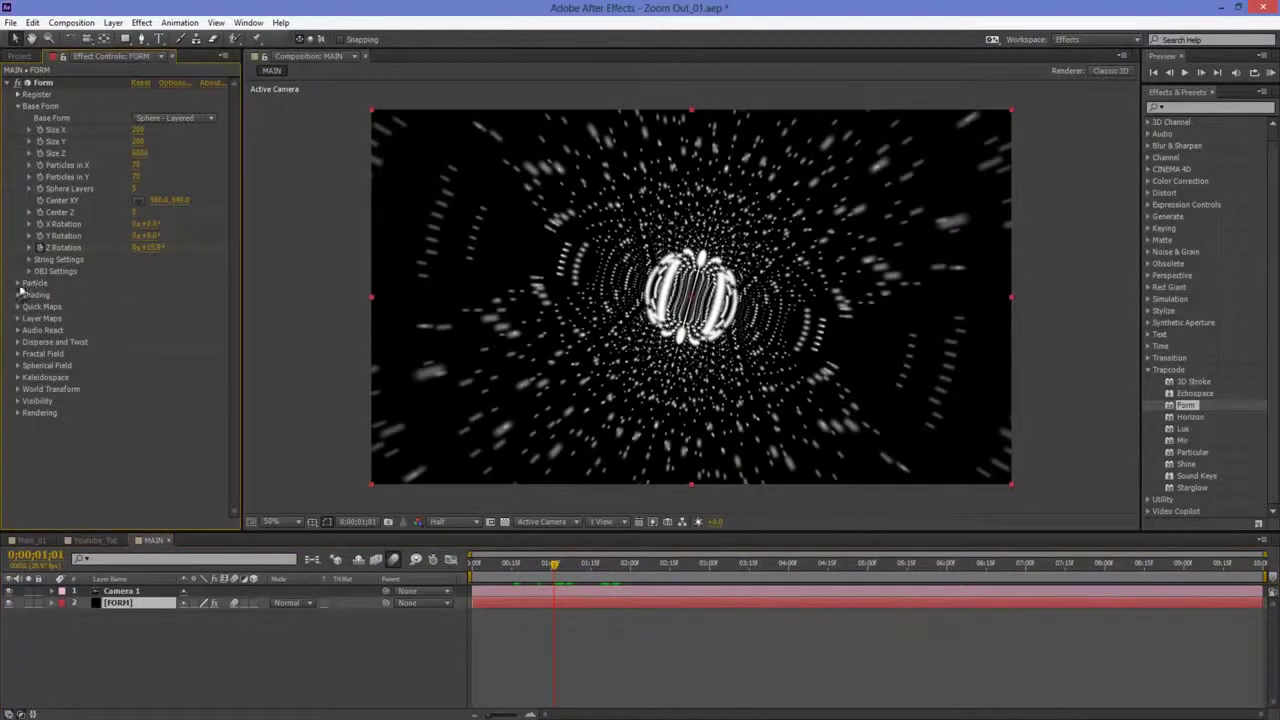
pyautogui.click(18, 285)
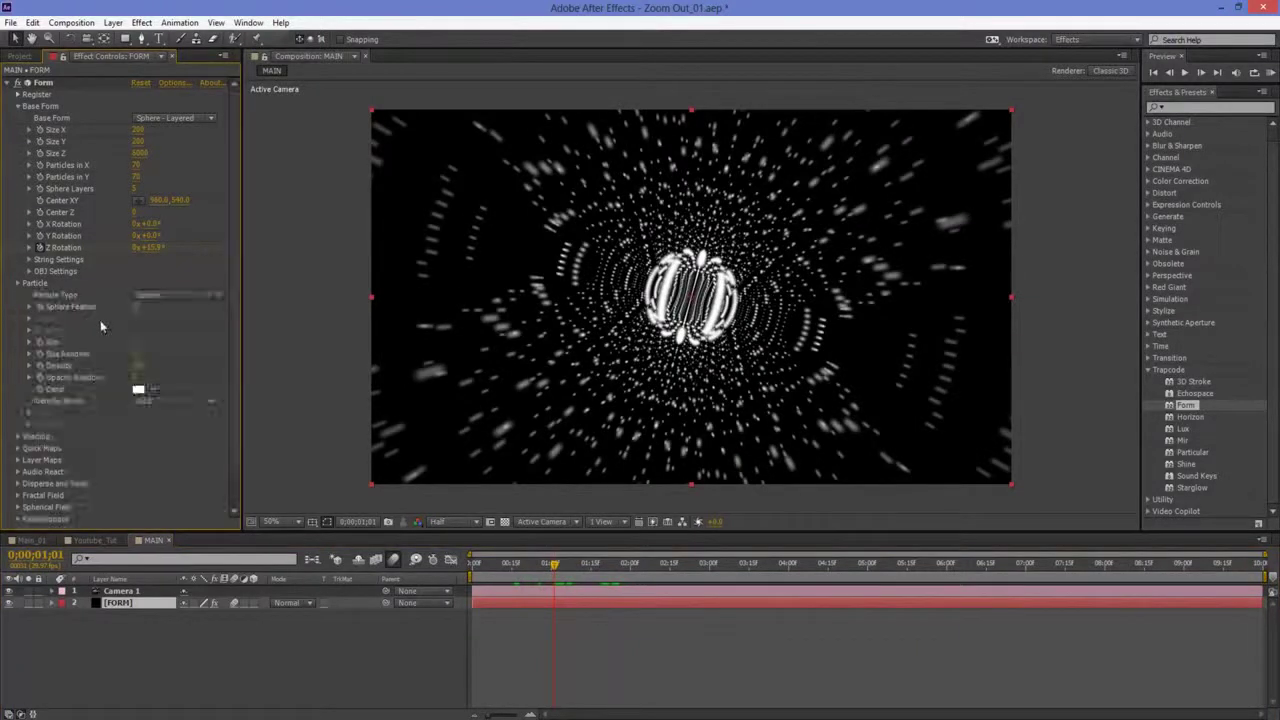
pyautogui.click(139, 390)
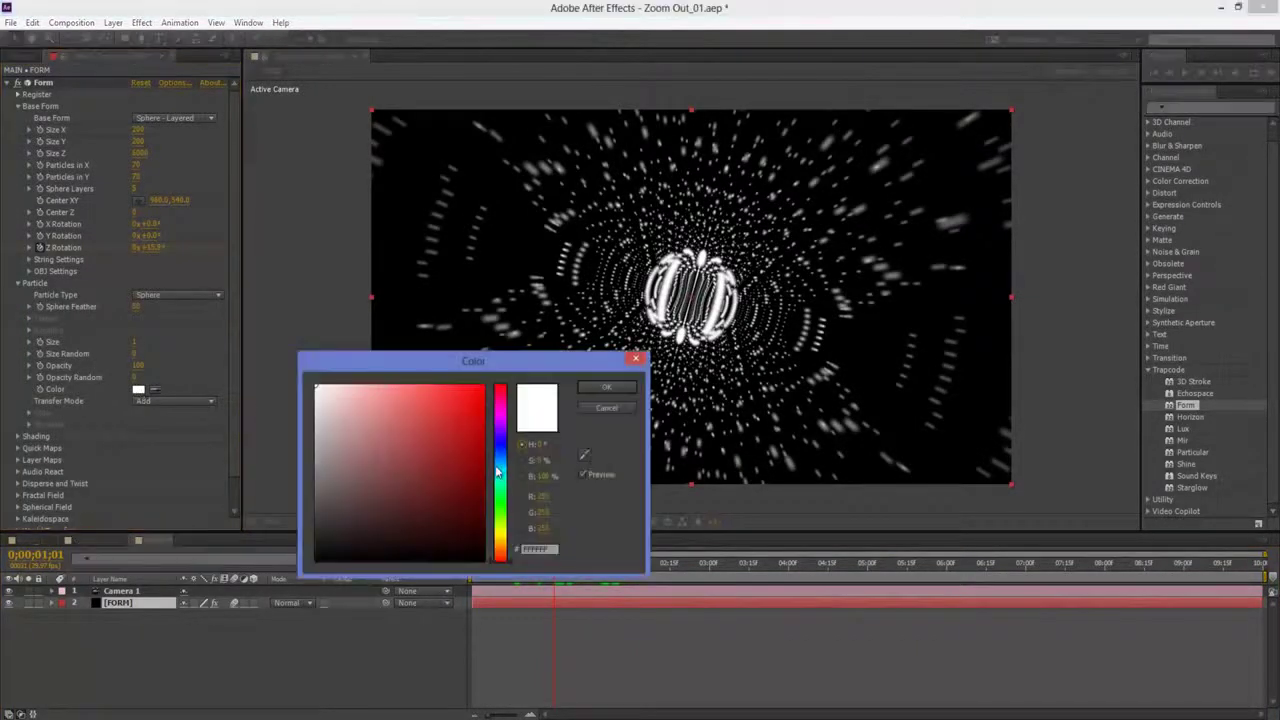
pyautogui.moveTo(502, 464)
pyautogui.mouseDown()
pyautogui.moveTo(502, 452)
pyautogui.moveTo(464, 454)
pyautogui.mouseUp()
pyautogui.click(452, 455)
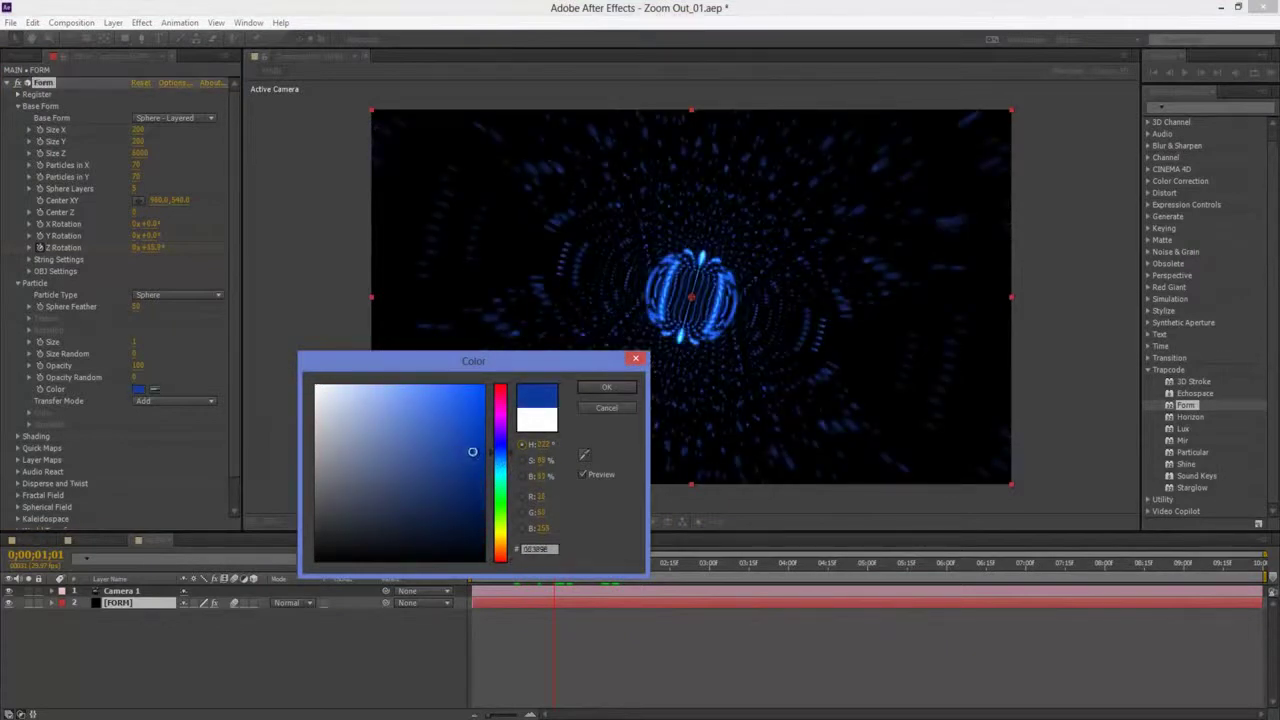
pyautogui.click(606, 387)
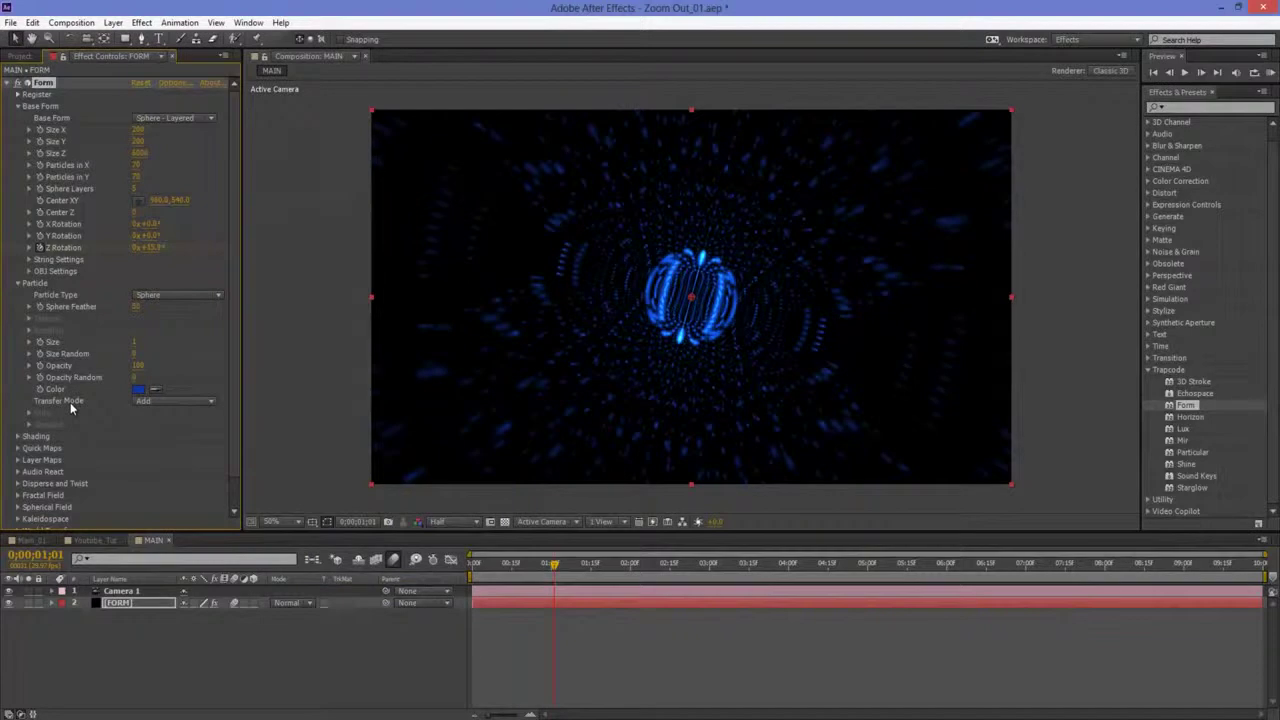
# Step: Try the Normal, Screen and Lighten transfer modes on the Form particles, and return to Add
pyautogui.click(184, 402)
pyautogui.click(185, 418)
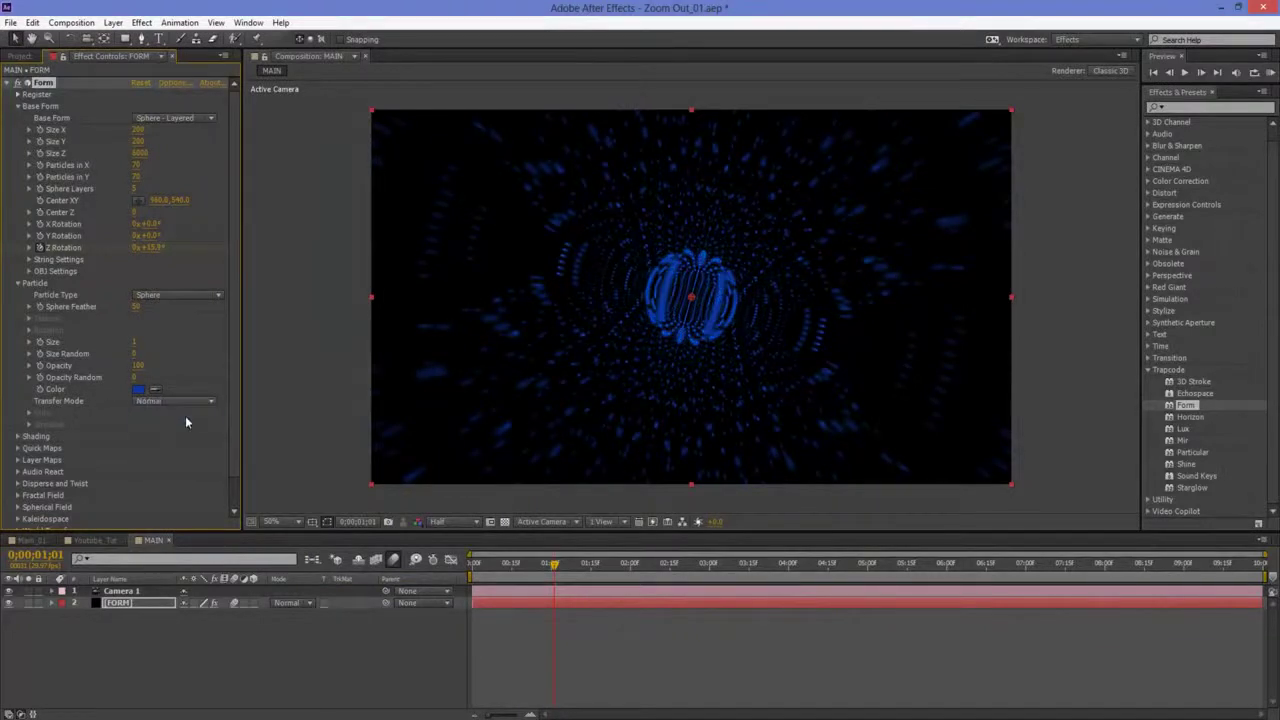
pyautogui.click(205, 403)
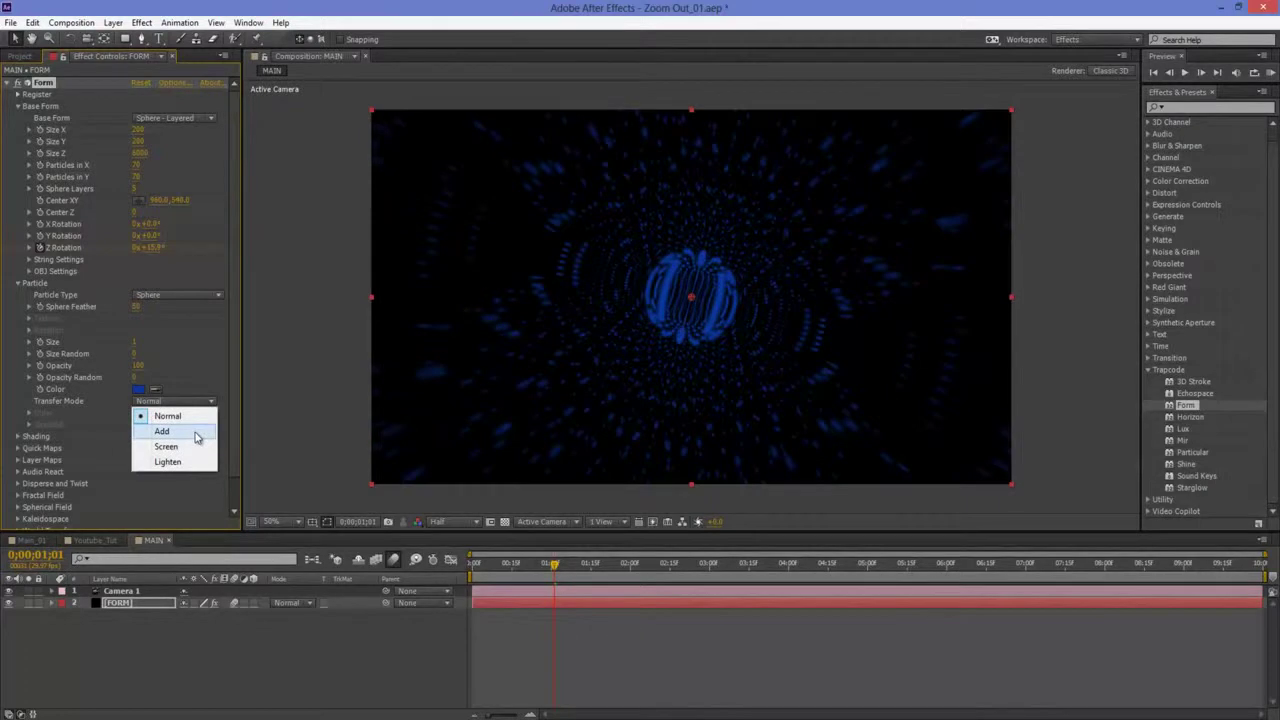
pyautogui.click(195, 433)
pyautogui.click(195, 402)
pyautogui.click(160, 448)
pyautogui.click(183, 405)
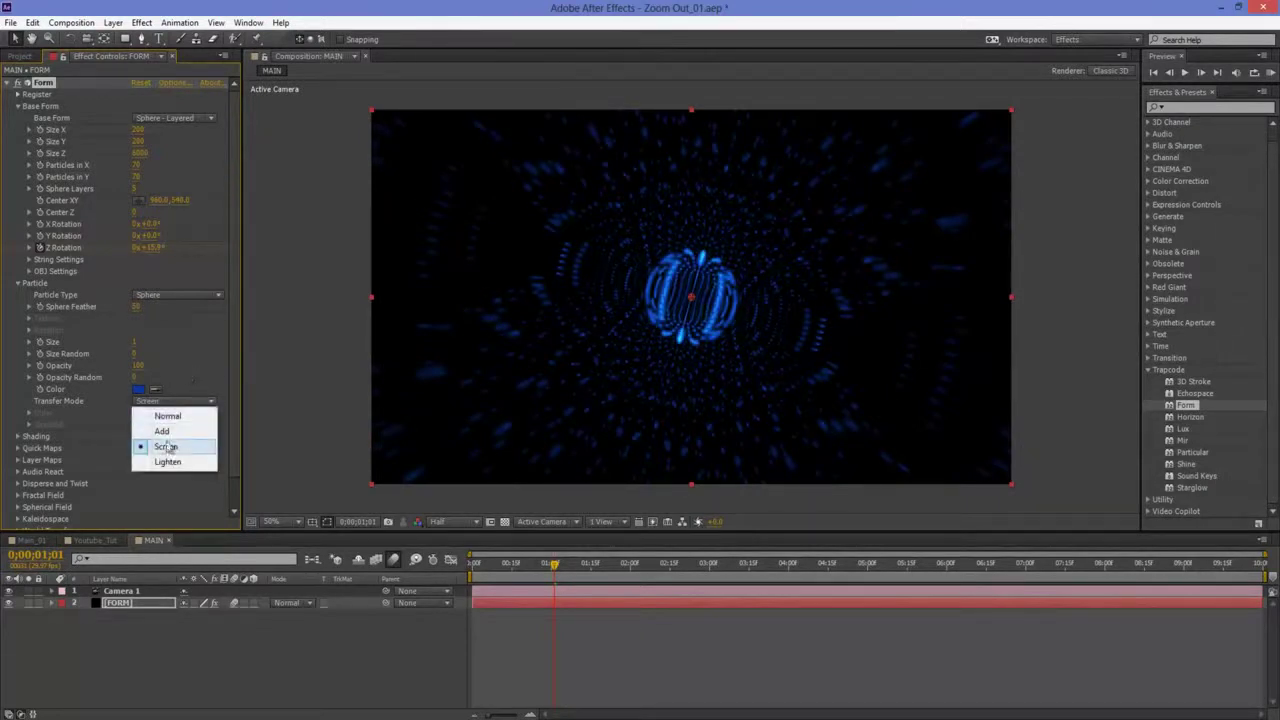
pyautogui.click(168, 460)
pyautogui.click(182, 402)
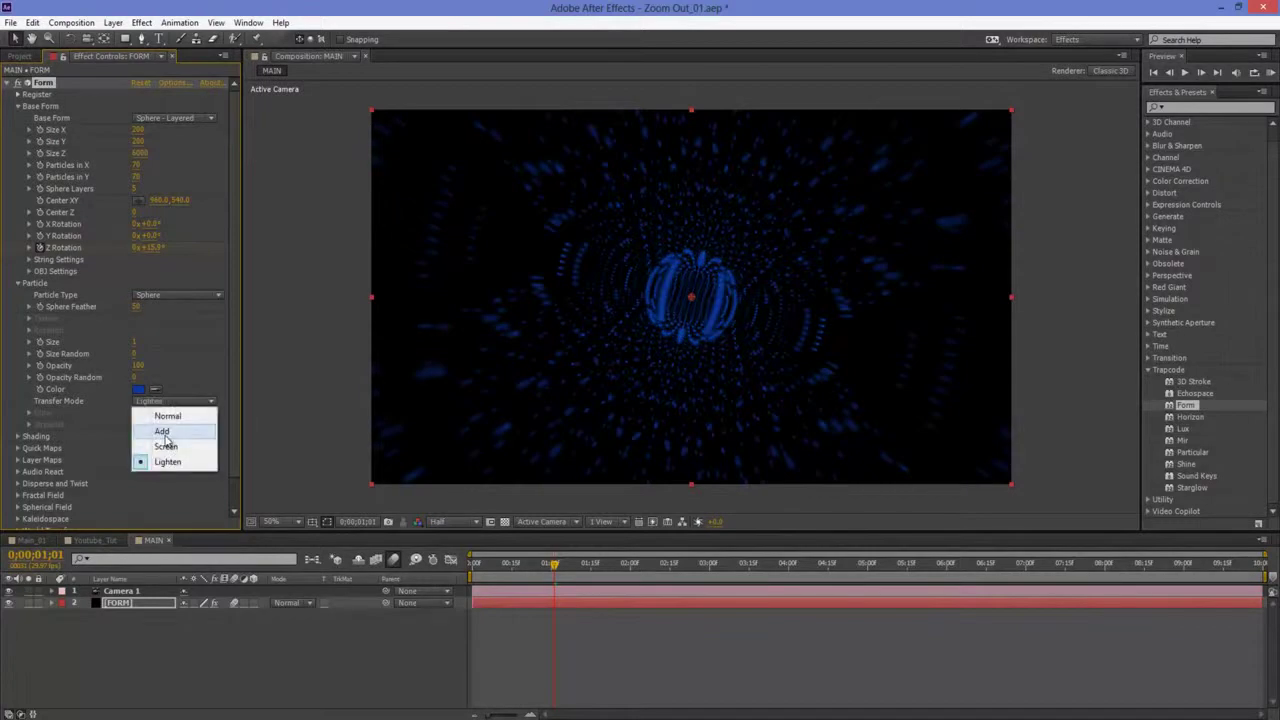
pyautogui.click(164, 434)
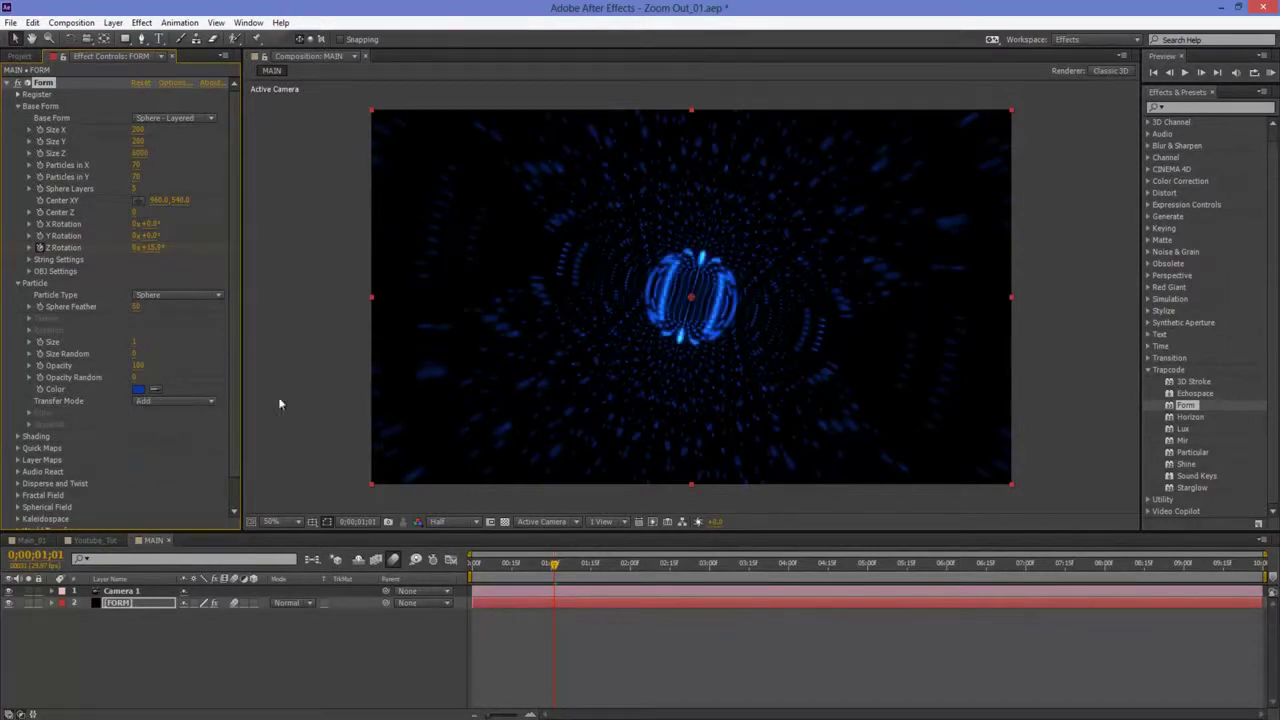
# Step: Try the Glow Sphere (No DOF) particle type on the Form effect, and return to Sphere
pyautogui.scroll(-2, 316, 379)
pyautogui.scroll(3, 350, 368)
pyautogui.scroll(-2, 349, 366)
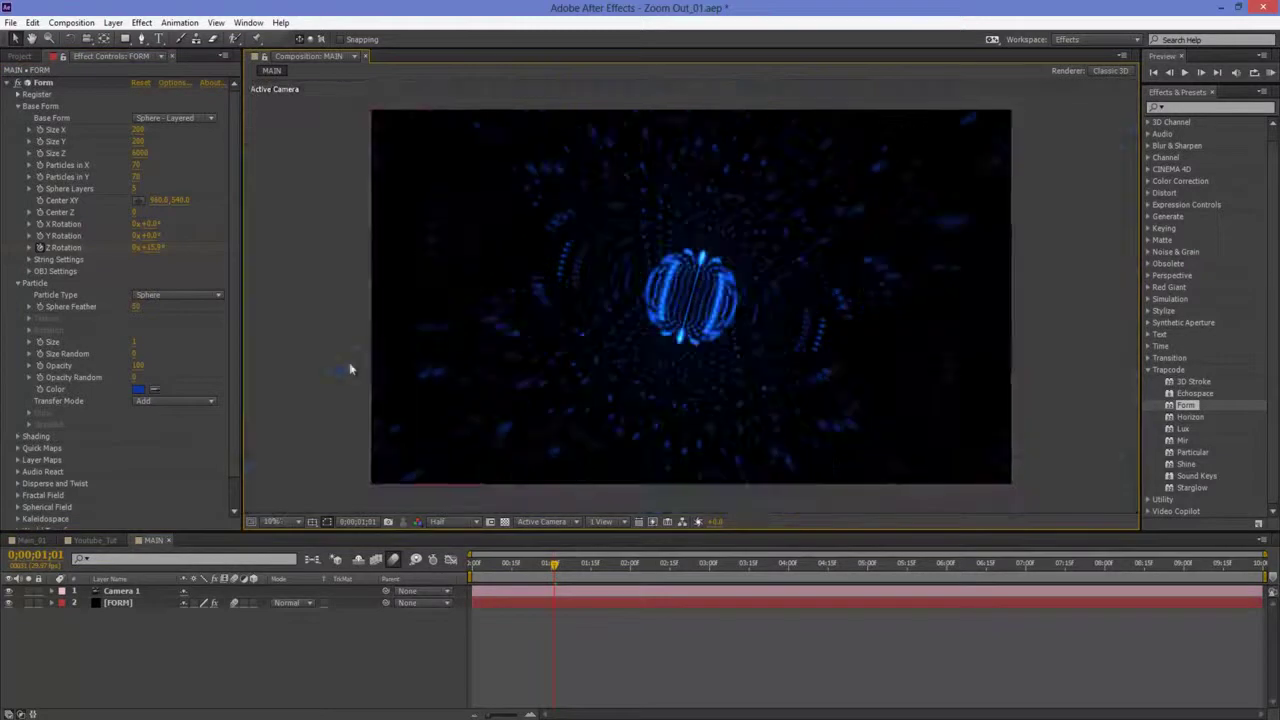
pyautogui.click(18, 283)
pyautogui.click(18, 283)
pyautogui.click(178, 294)
pyautogui.click(188, 326)
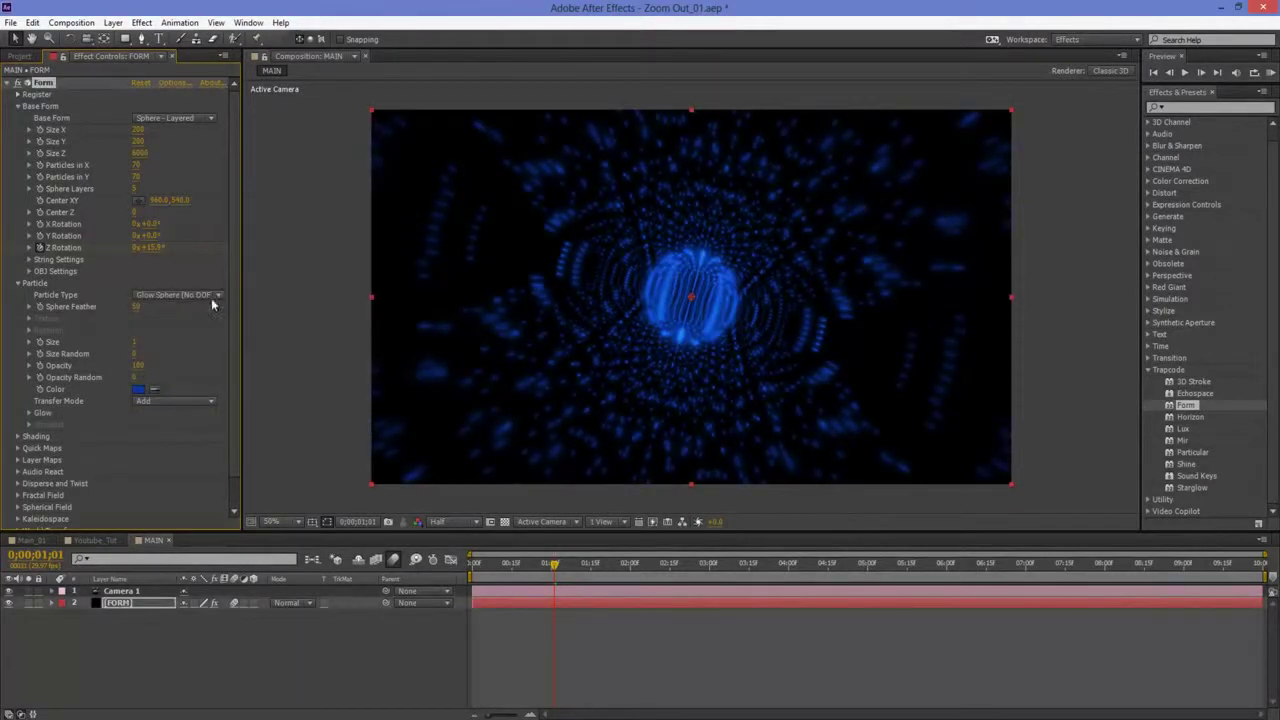
pyautogui.click(212, 297)
pyautogui.click(172, 307)
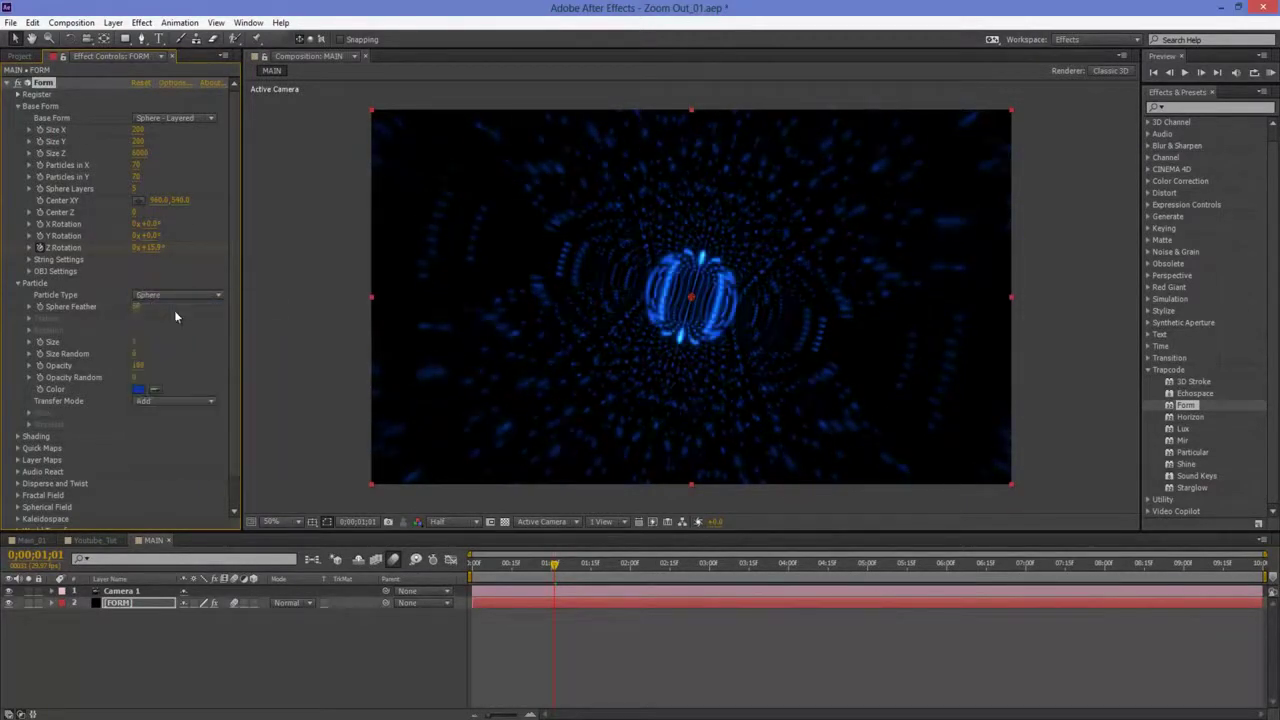
# Step: Collapse the Form settings, search the effects for "glow", and apply the Stylize Glow effect to the FORM layer
pyautogui.click(8, 83)
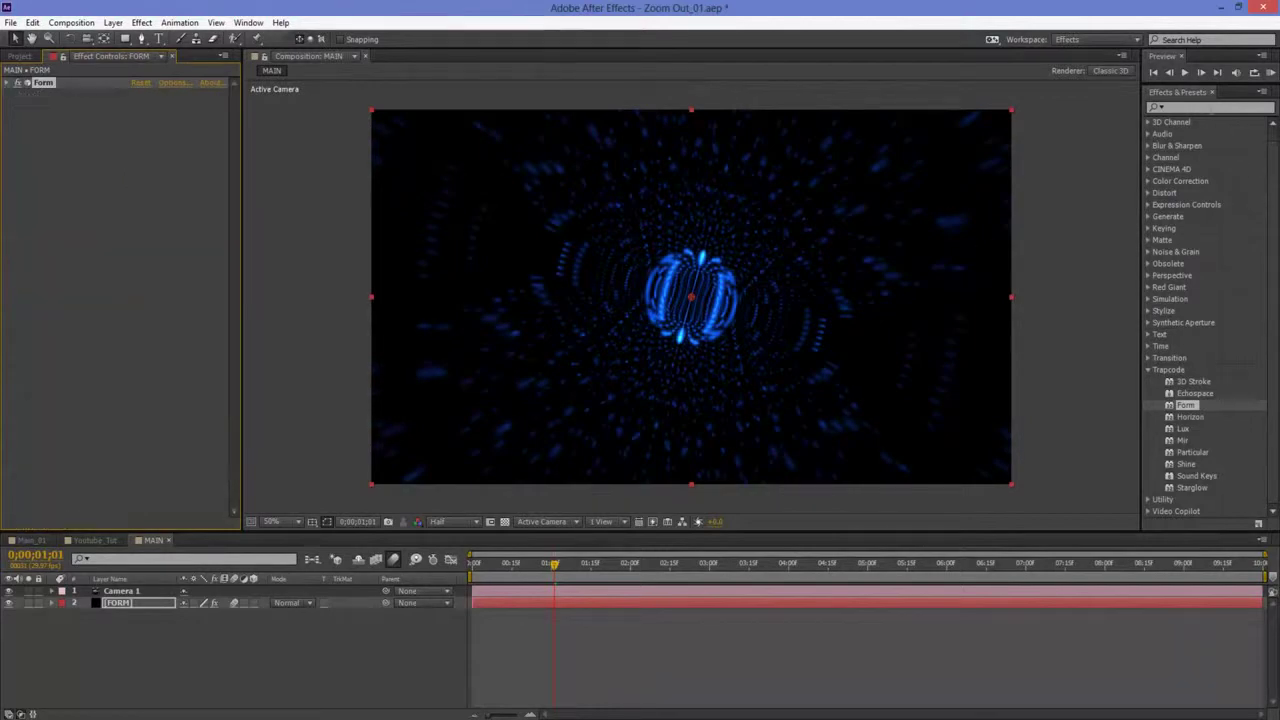
pyautogui.click(1206, 107)
pyautogui.write('glow')
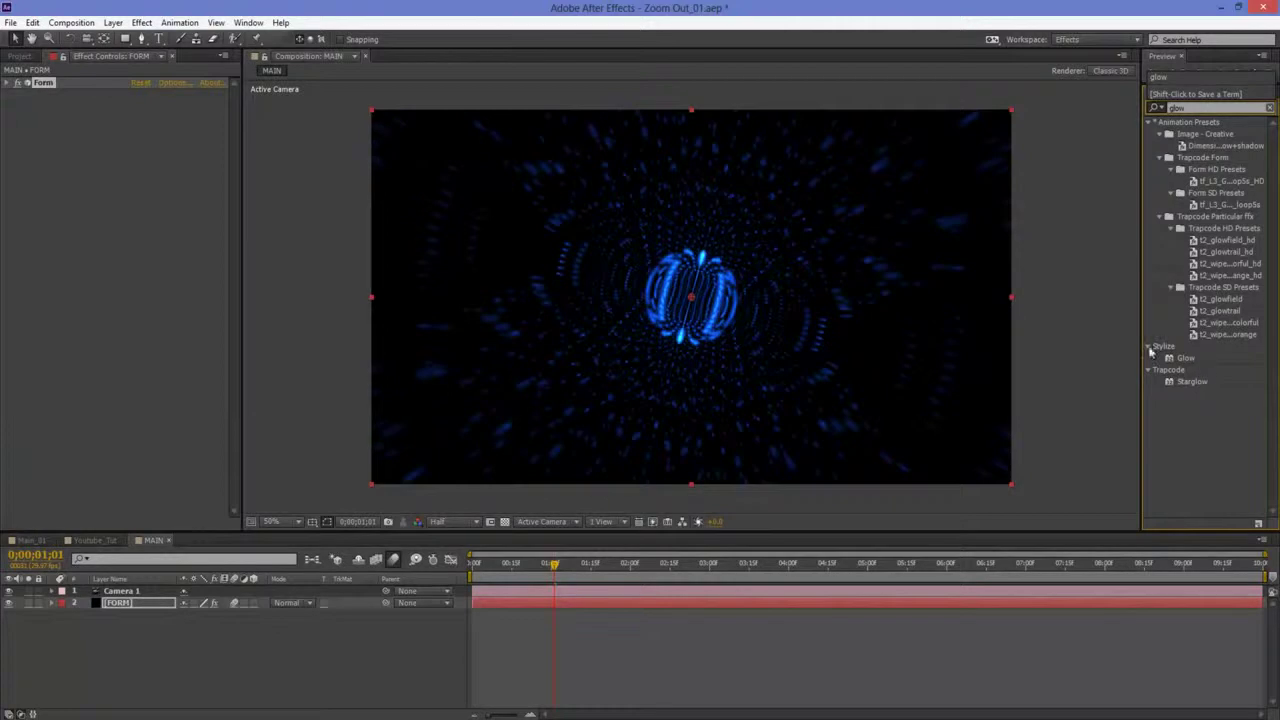
pyautogui.moveTo(1182, 358); pyautogui.dragTo(690, 349)
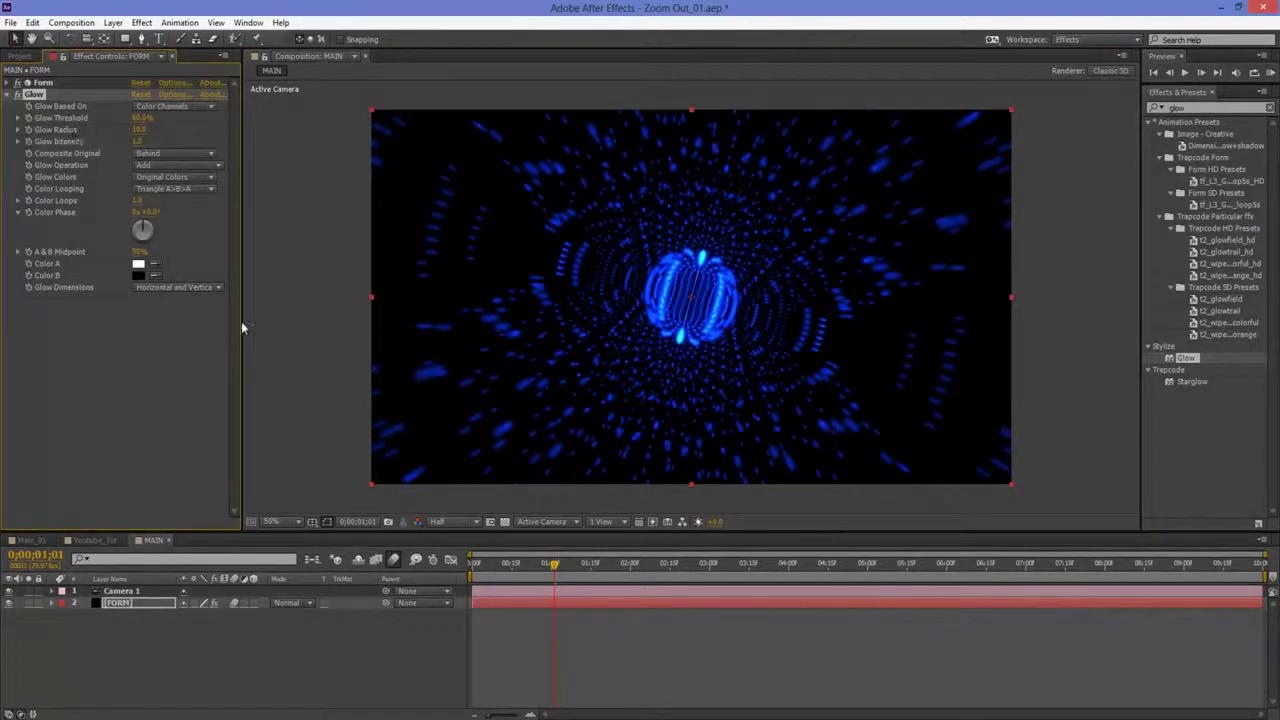
# Step: Set the composition preview resolution to Full and inspect the glowing particles up close
pyautogui.scroll(1, 680, 343)
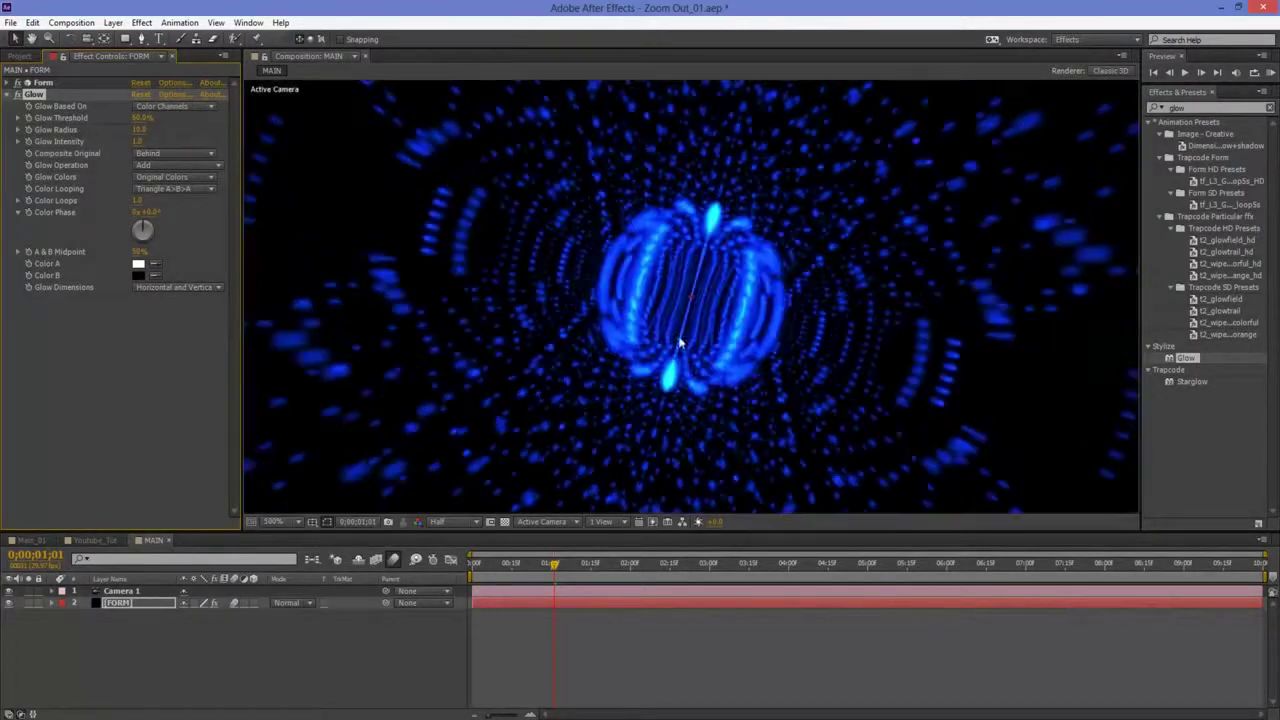
pyautogui.click(445, 521)
pyautogui.click(463, 556)
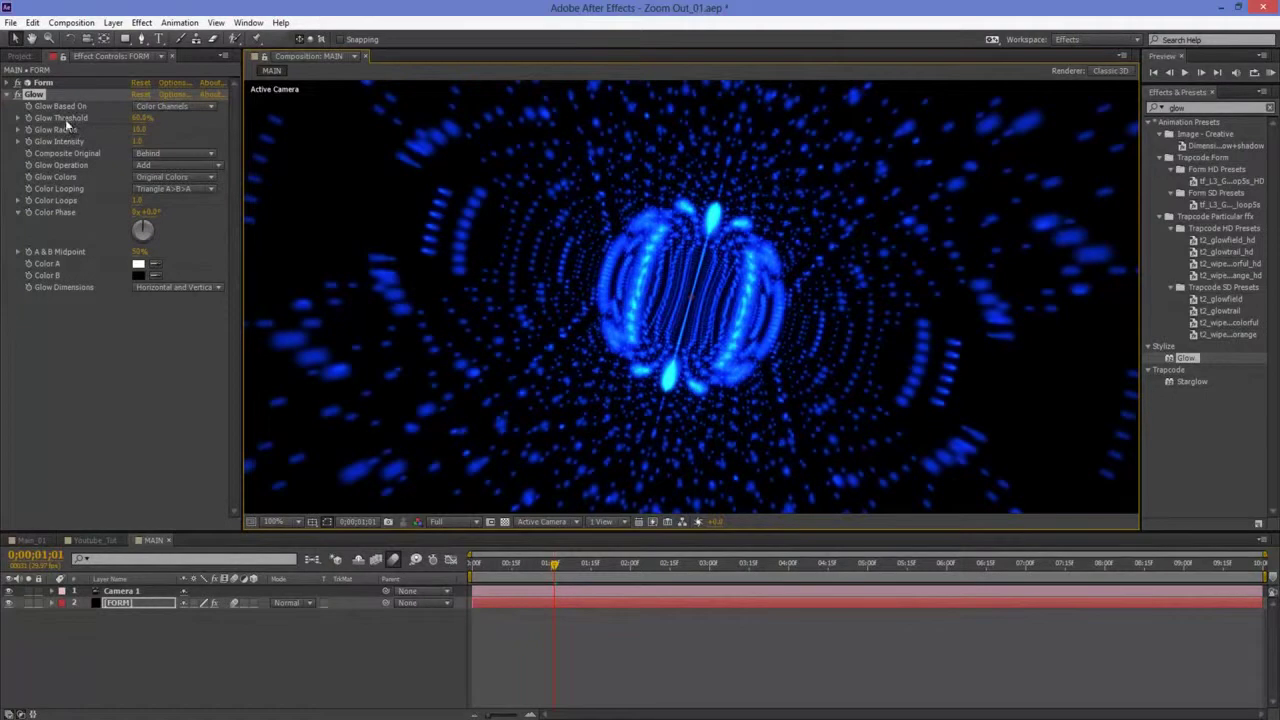
# Step: Set the Glow Threshold to 100% and collapse the Glow effect's settings
pyautogui.moveTo(142, 117); pyautogui.dragTo(284, 116)
pyautogui.press(',')
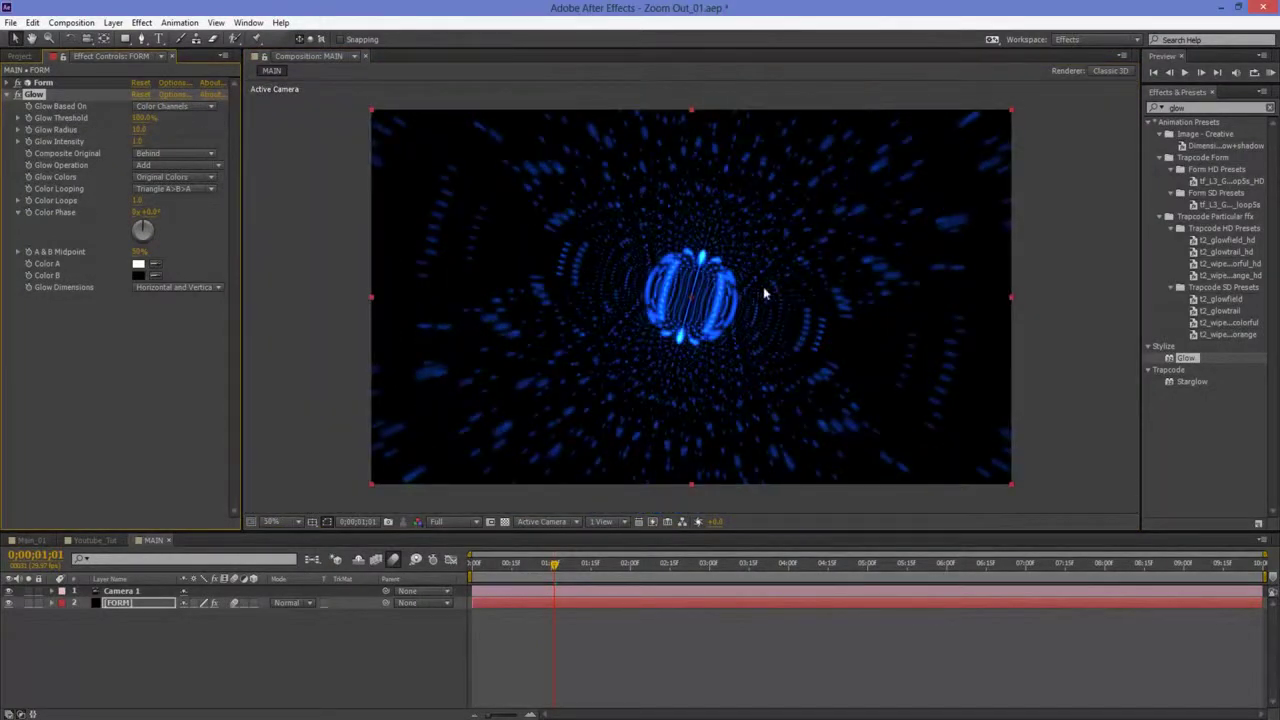
pyautogui.moveTo(773, 292); pyautogui.dragTo(763, 277)
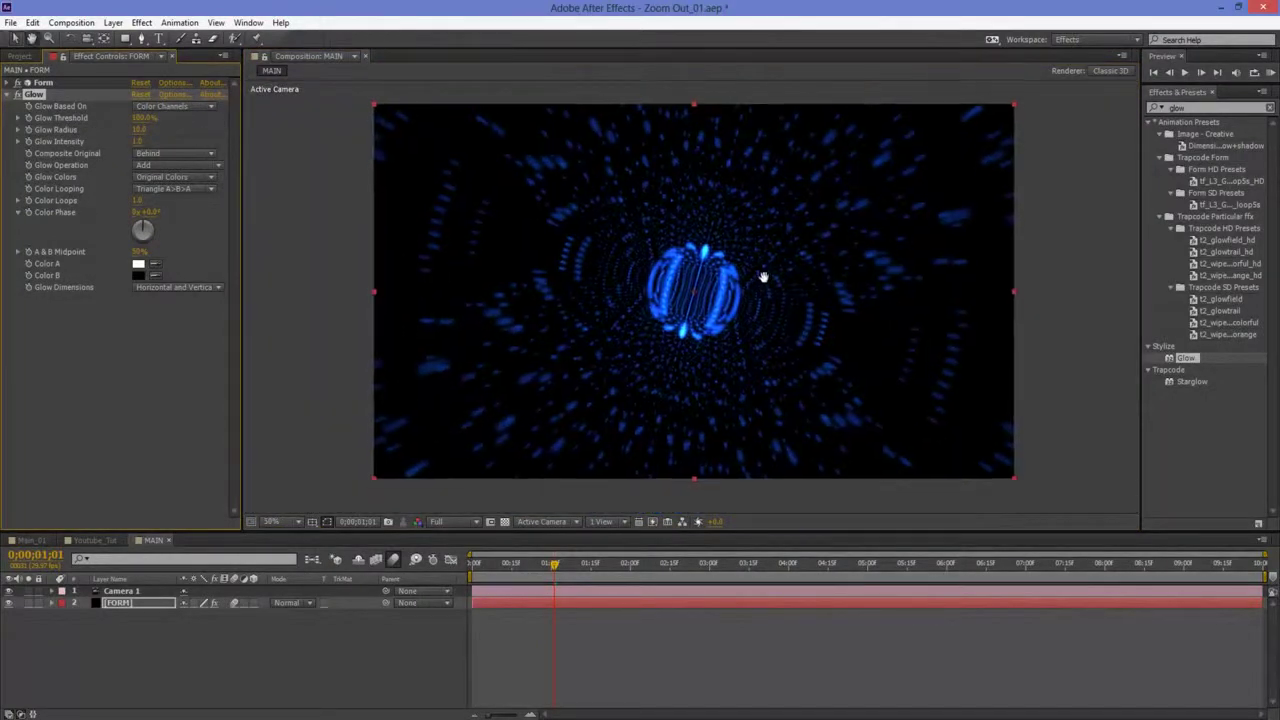
pyautogui.click(148, 118)
pyautogui.click(196, 117)
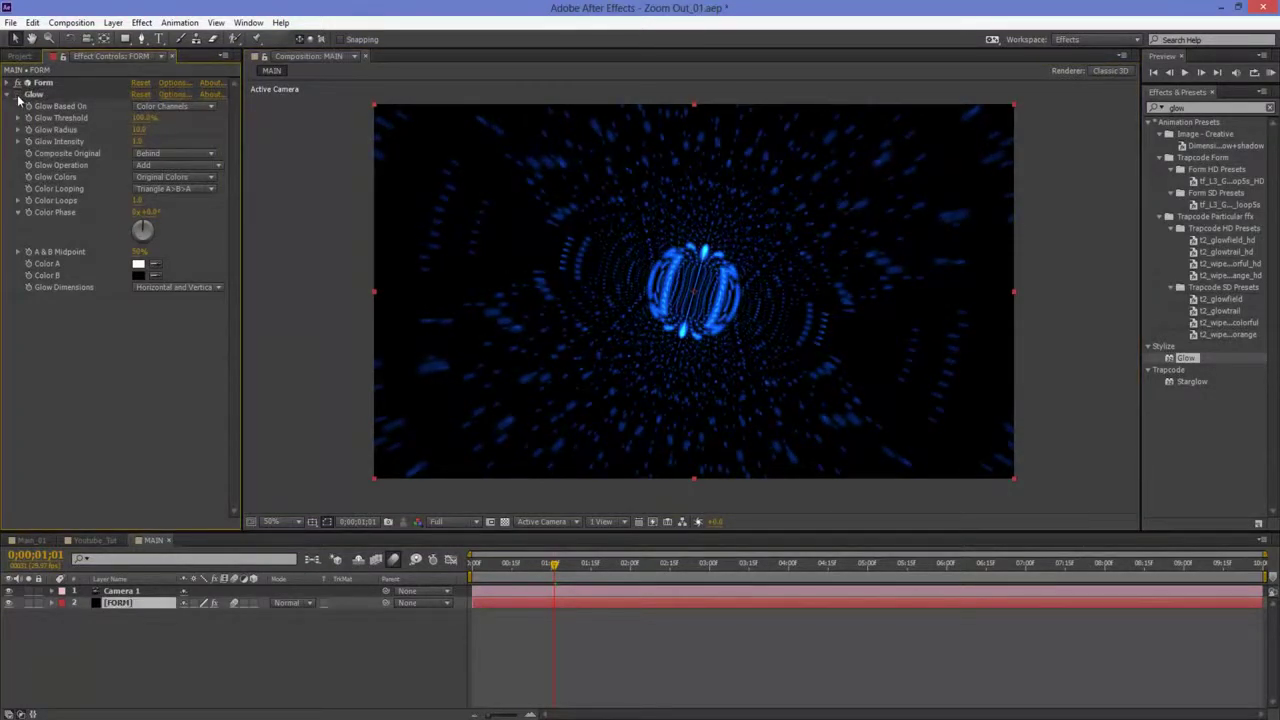
pyautogui.click(9, 95)
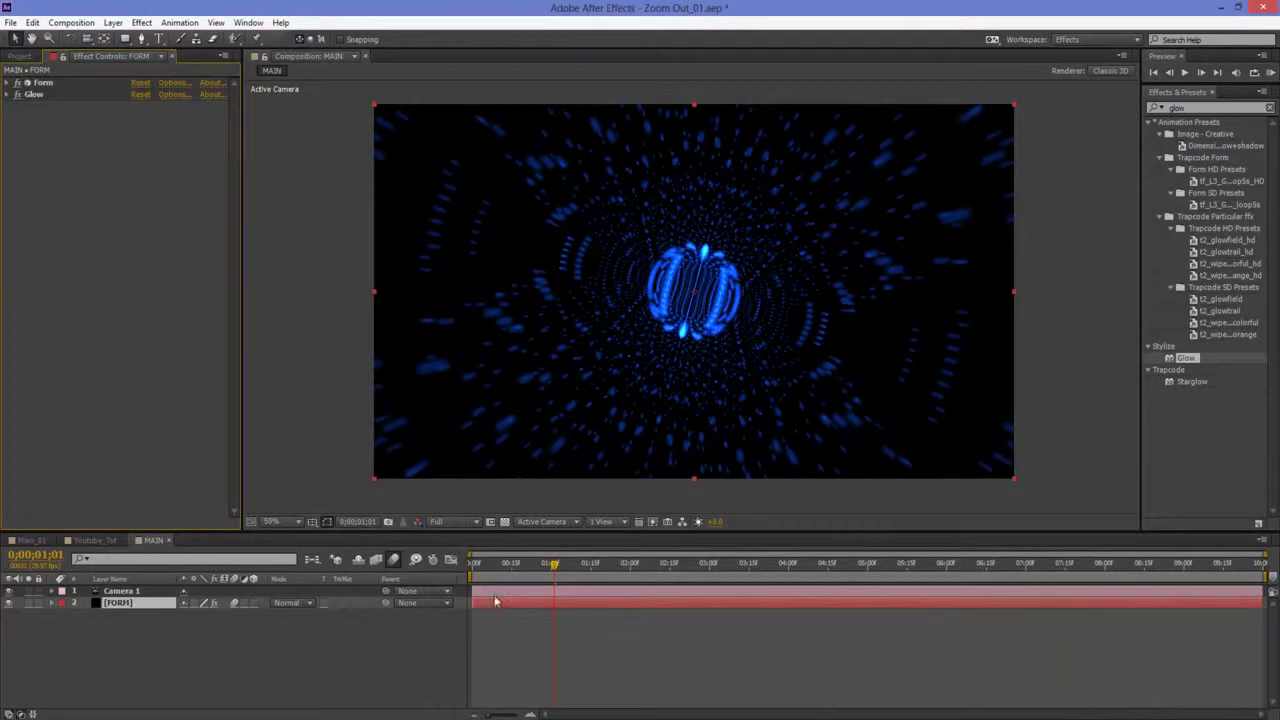
# Step: Compare the particles with and without composition motion blur, leaving the composition's motion blur switched off
pyautogui.click(394, 563)
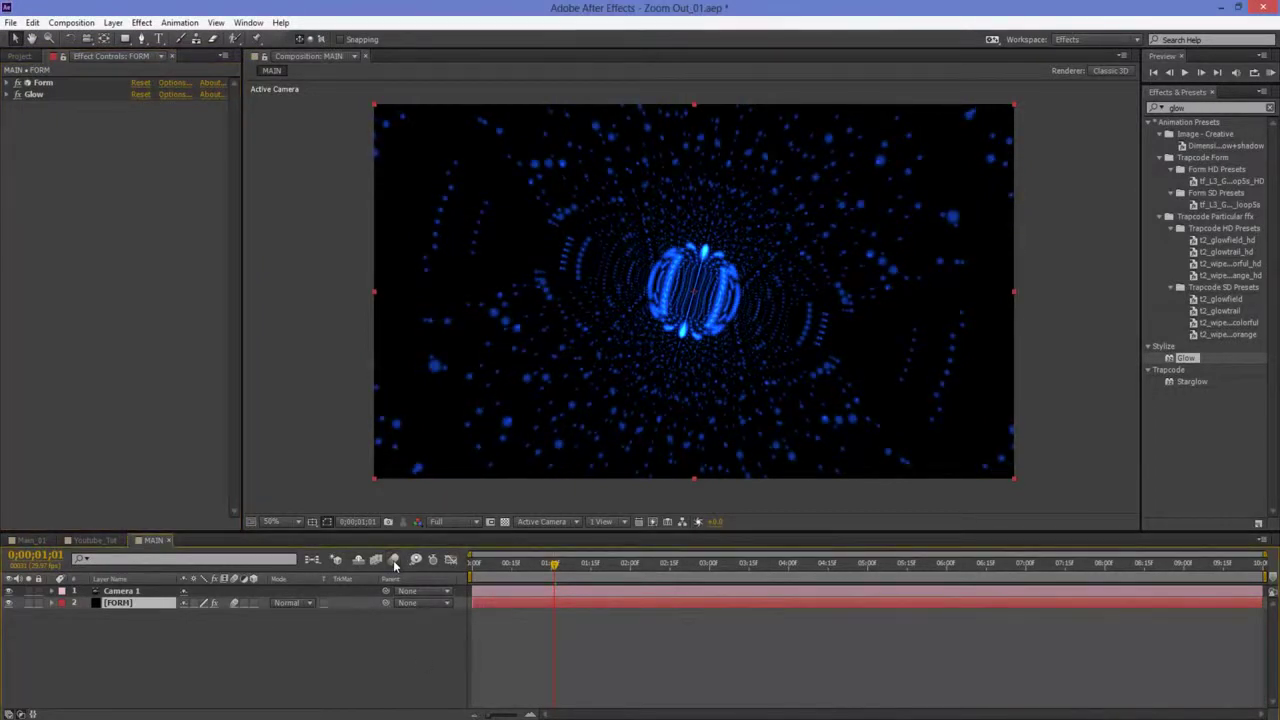
pyautogui.click(394, 563)
pyautogui.click(394, 563)
pyautogui.click(393, 561)
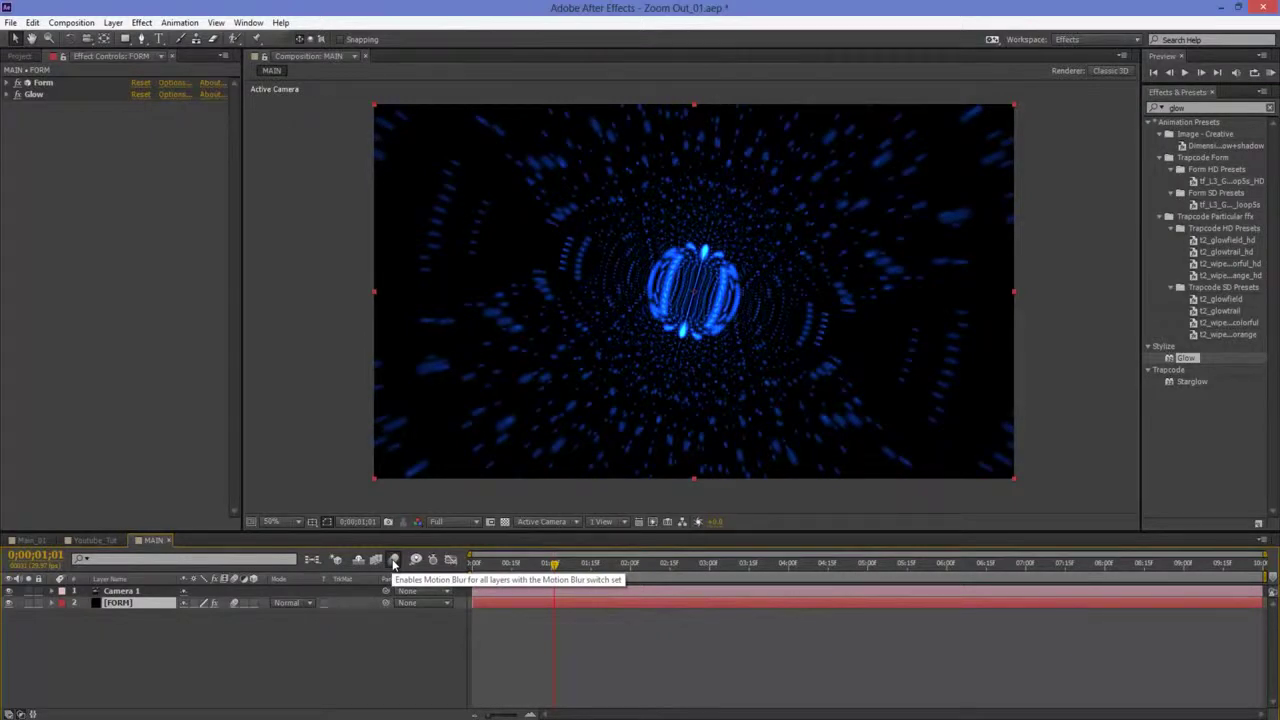
pyautogui.click(394, 562)
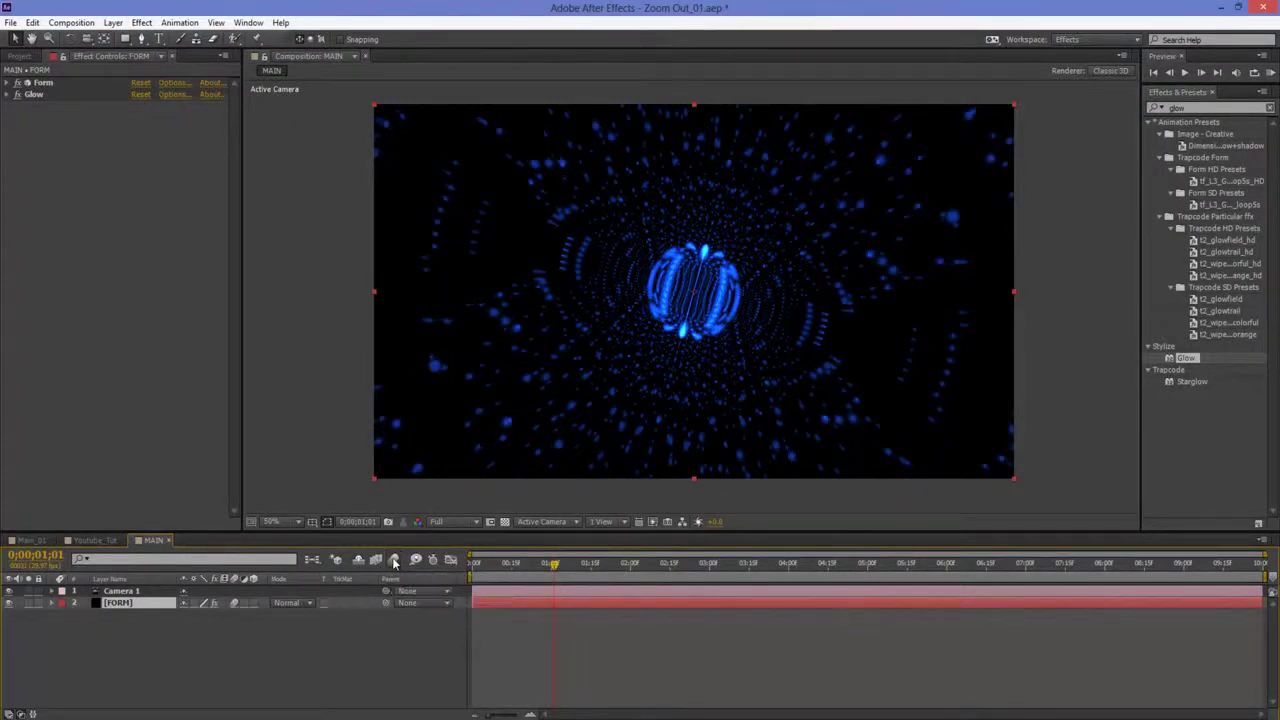
# Step: Create a black solid layer named BG in the MAIN composition
pyautogui.click(237, 657)
pyautogui.rightClick(141, 629)
pyautogui.moveTo(273, 493)
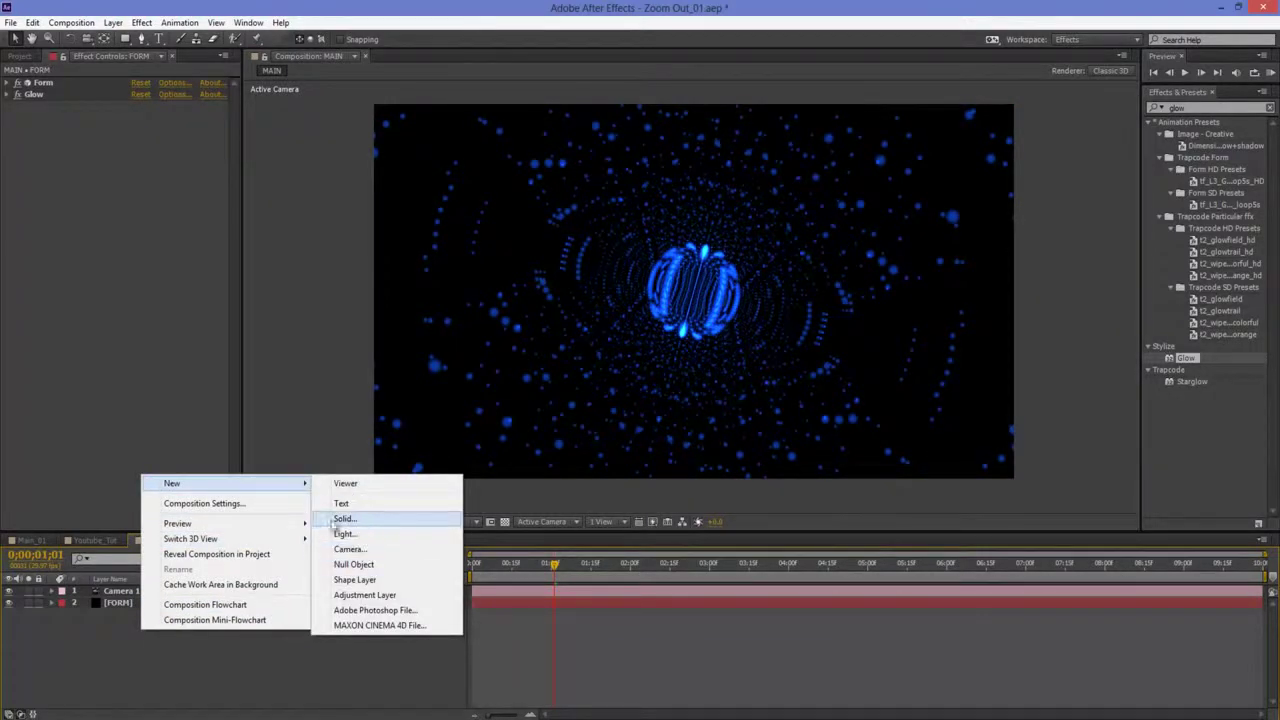
pyautogui.click(345, 518)
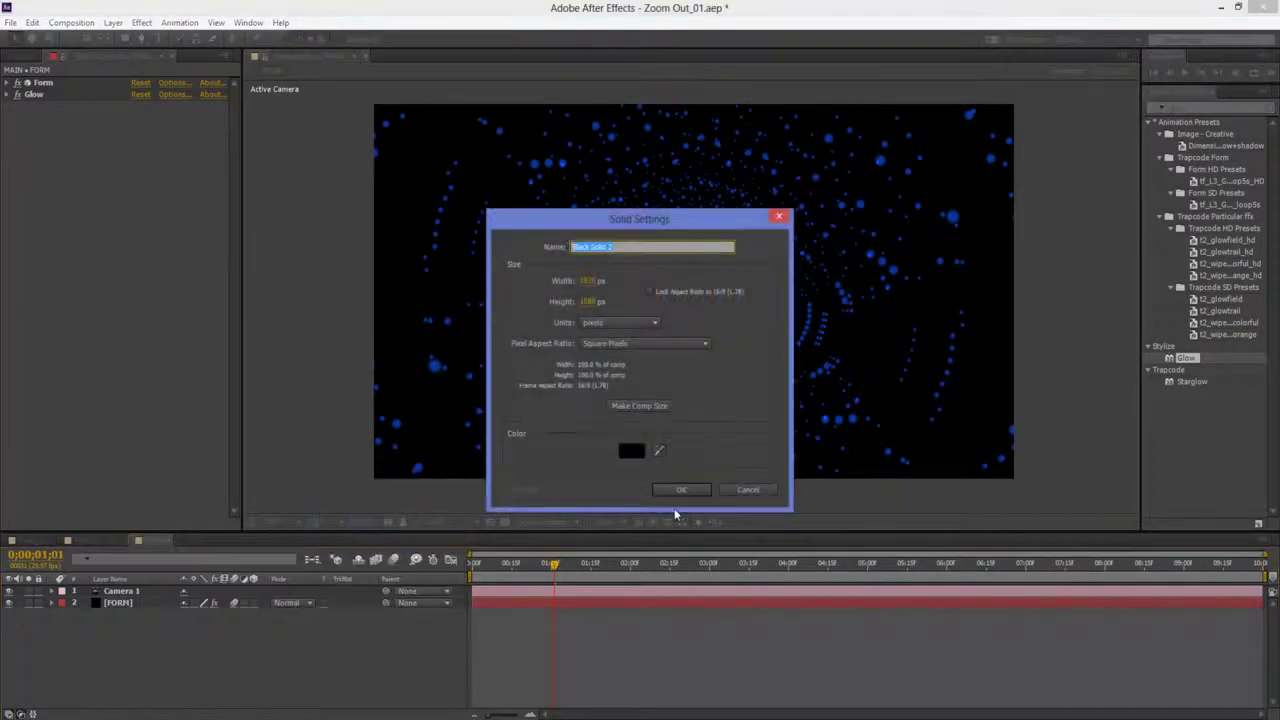
pyautogui.write('BG')
pyautogui.click(681, 490)
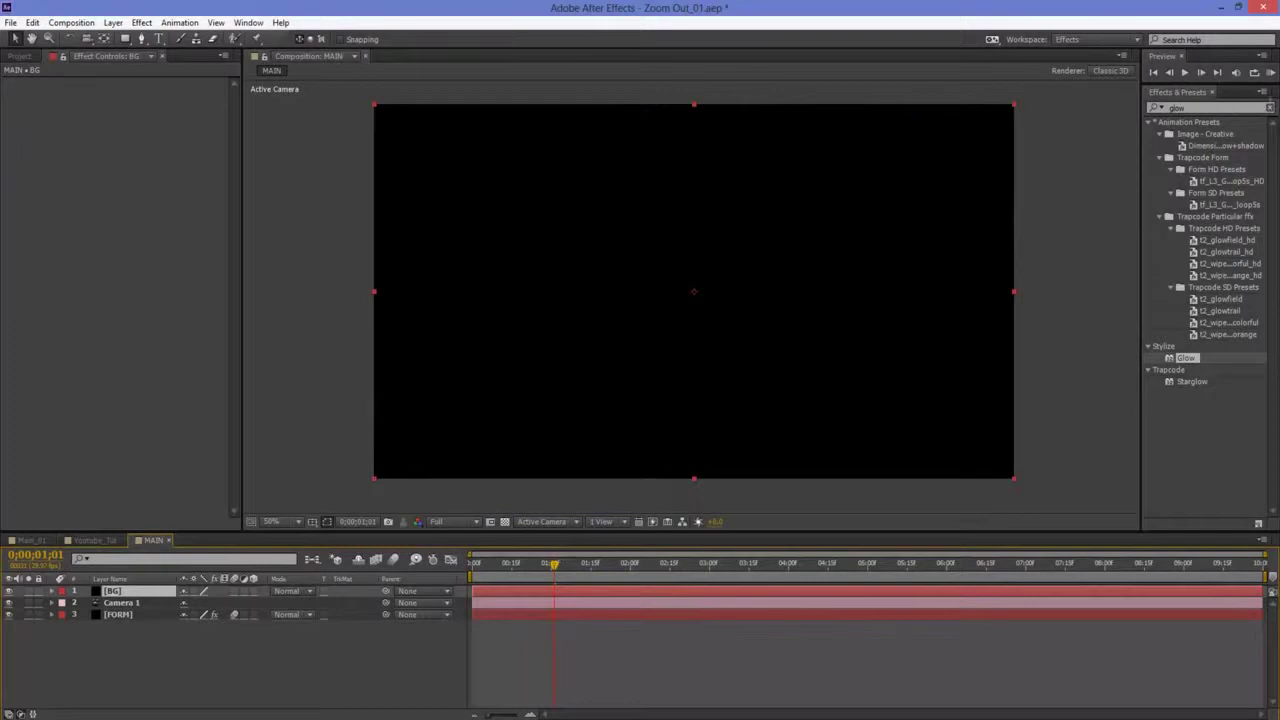
# Step: Apply the 4-Color Gradient effect to the BG layer and move BG beneath the FORM layer
pyautogui.click(1270, 107)
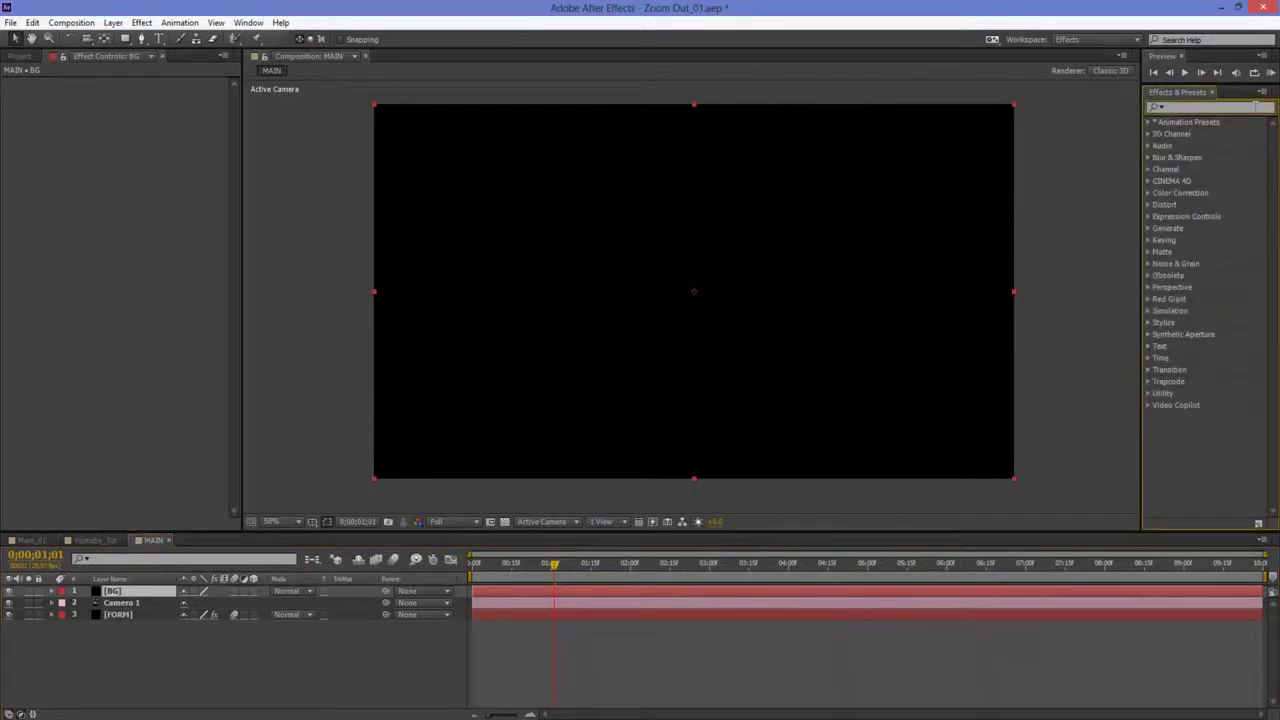
pyautogui.write('4')
pyautogui.moveTo(1184, 107); pyautogui.dragTo(1157, 108)
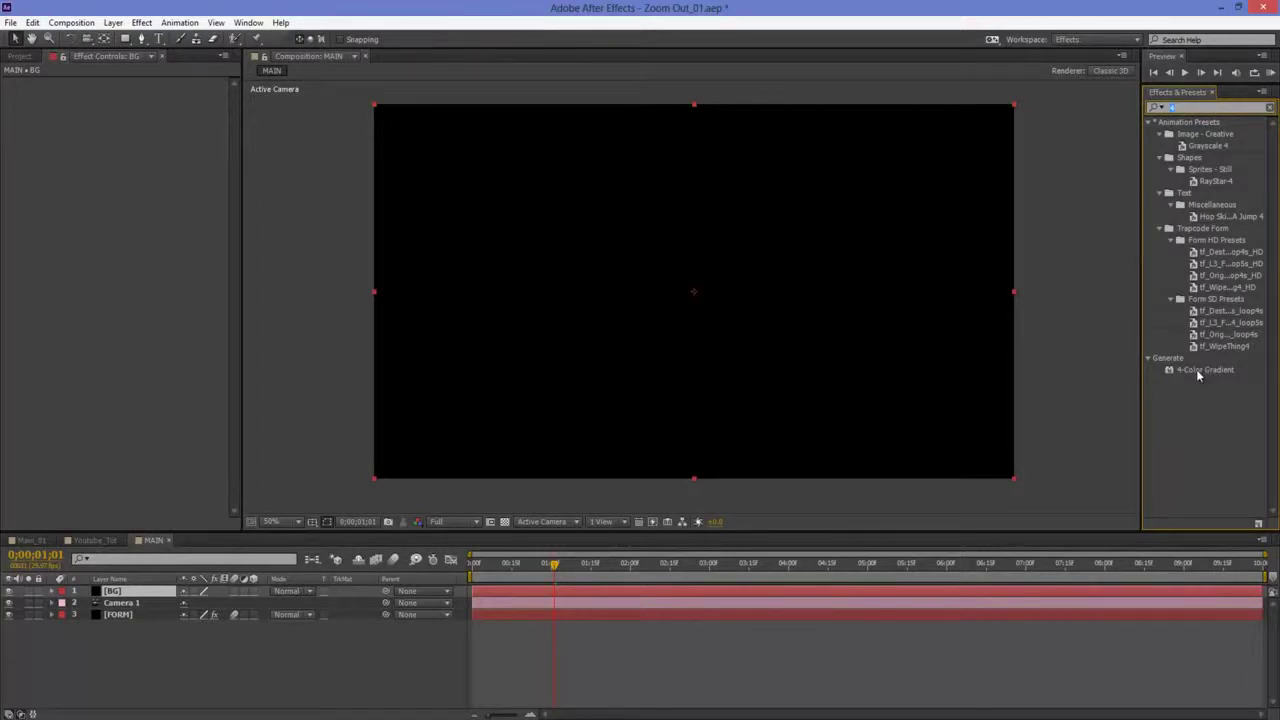
pyautogui.moveTo(1202, 369); pyautogui.dragTo(110, 593)
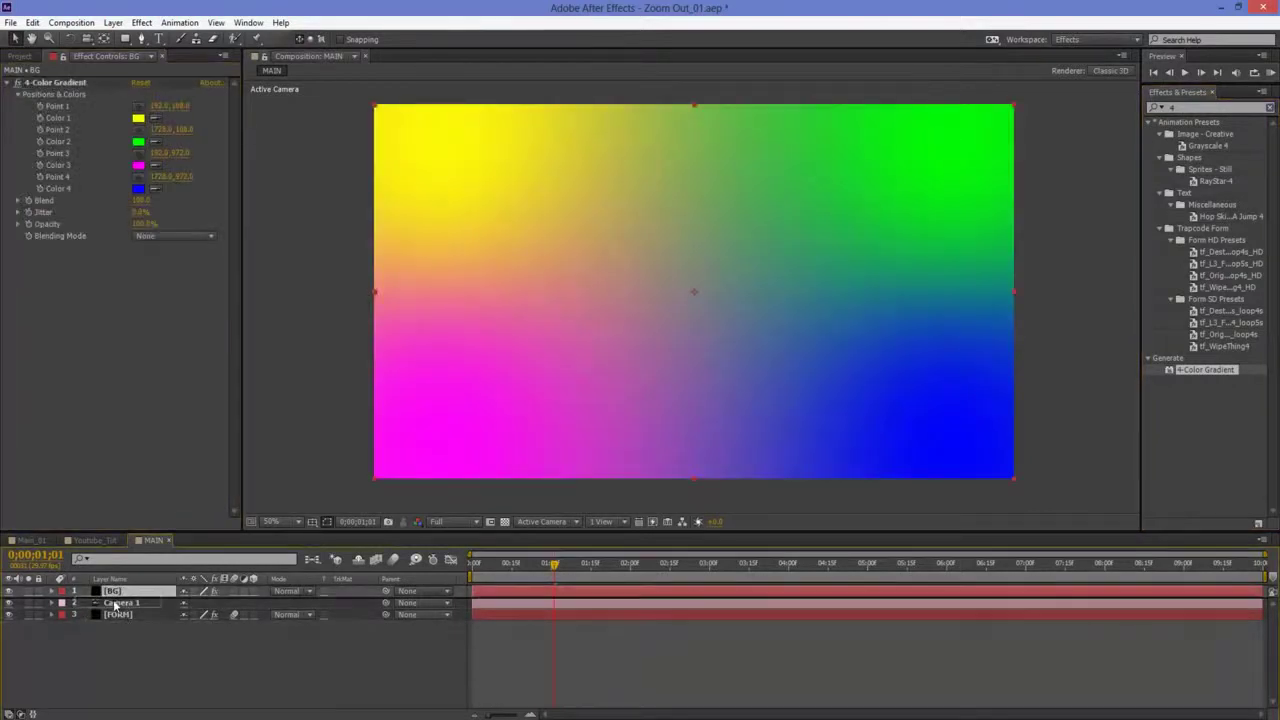
pyautogui.moveTo(116, 637); pyautogui.dragTo(116, 637)
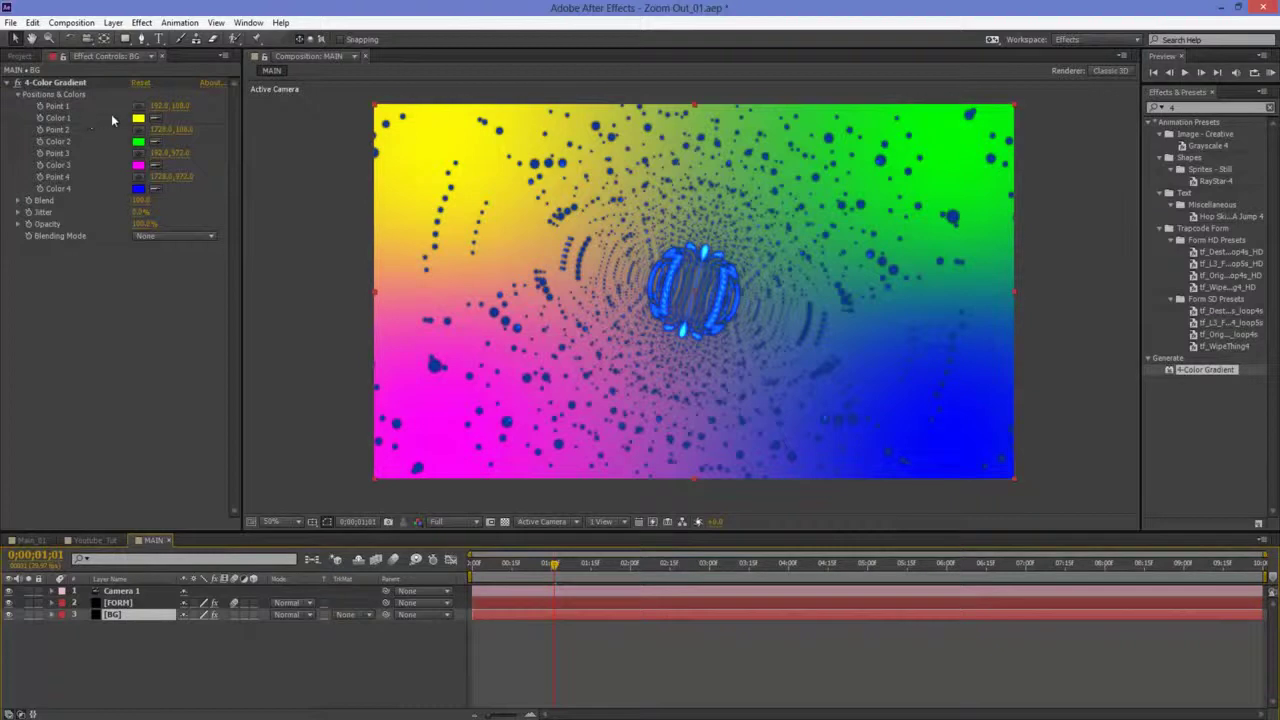
# Step: Set Color 1 of the BG layer's 4-Color Gradient to a dark navy blue
pyautogui.click(138, 119)
pyautogui.click(503, 458)
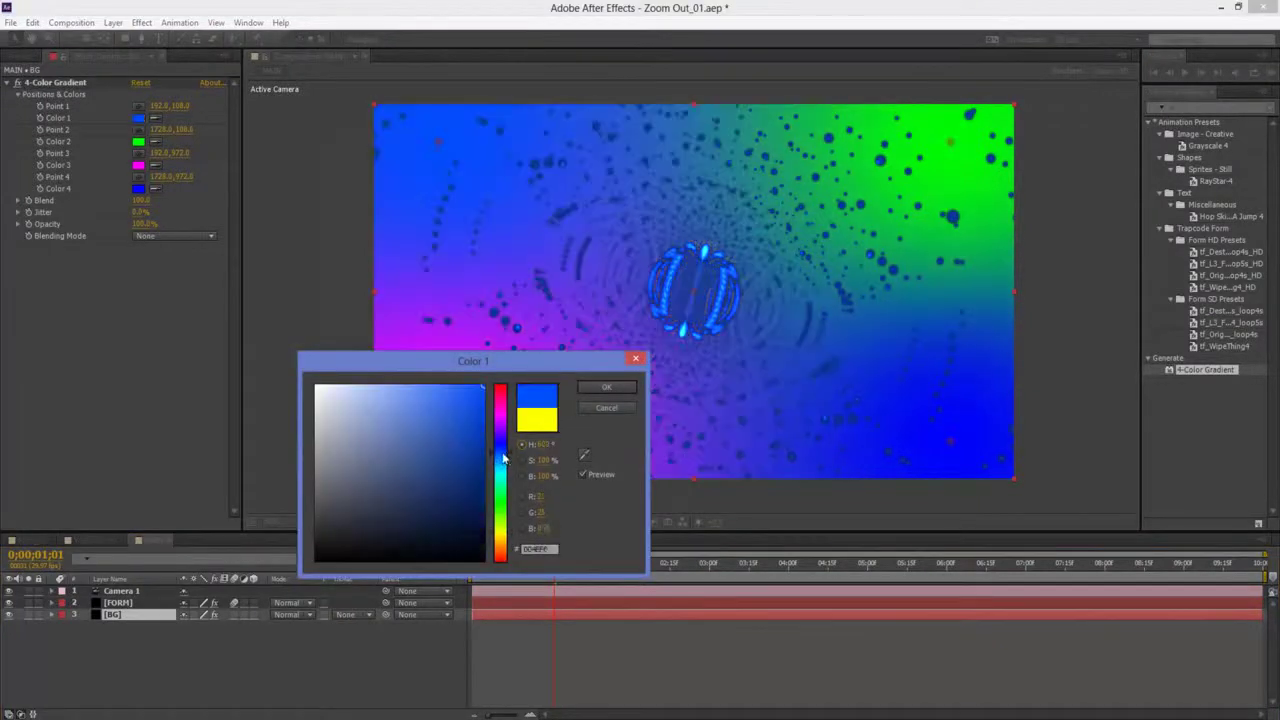
pyautogui.click(468, 524)
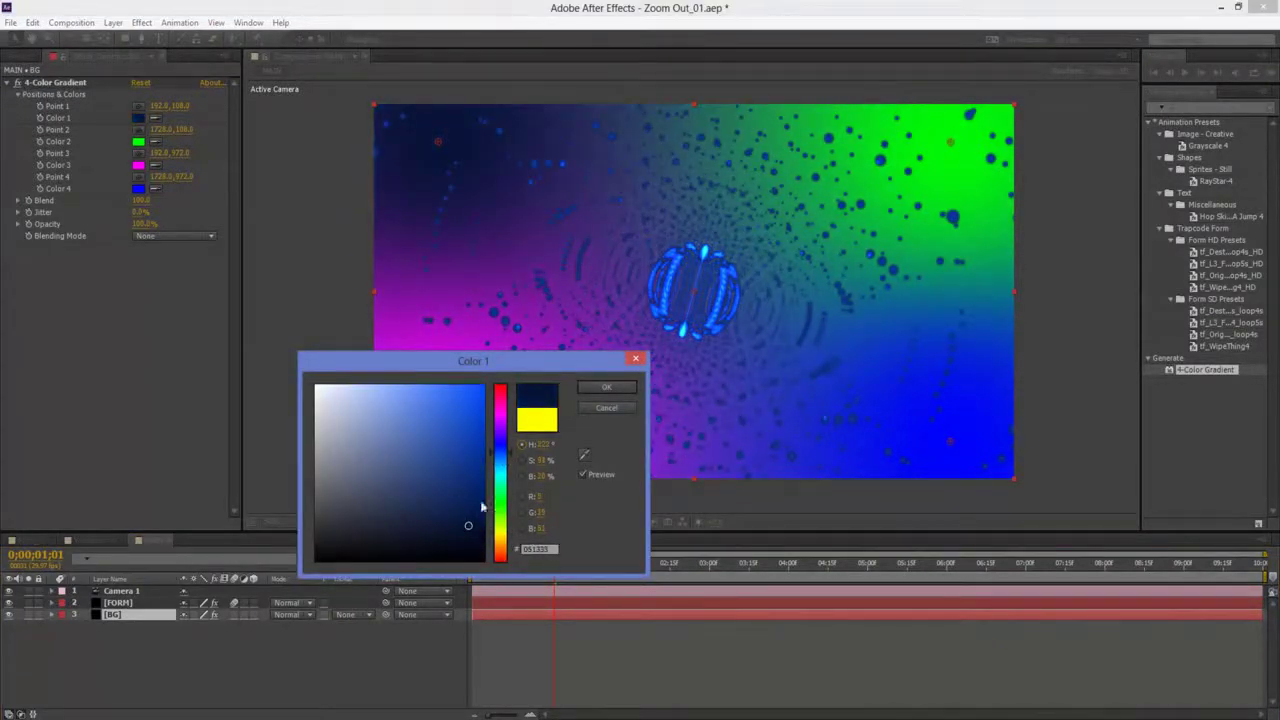
pyautogui.click(603, 388)
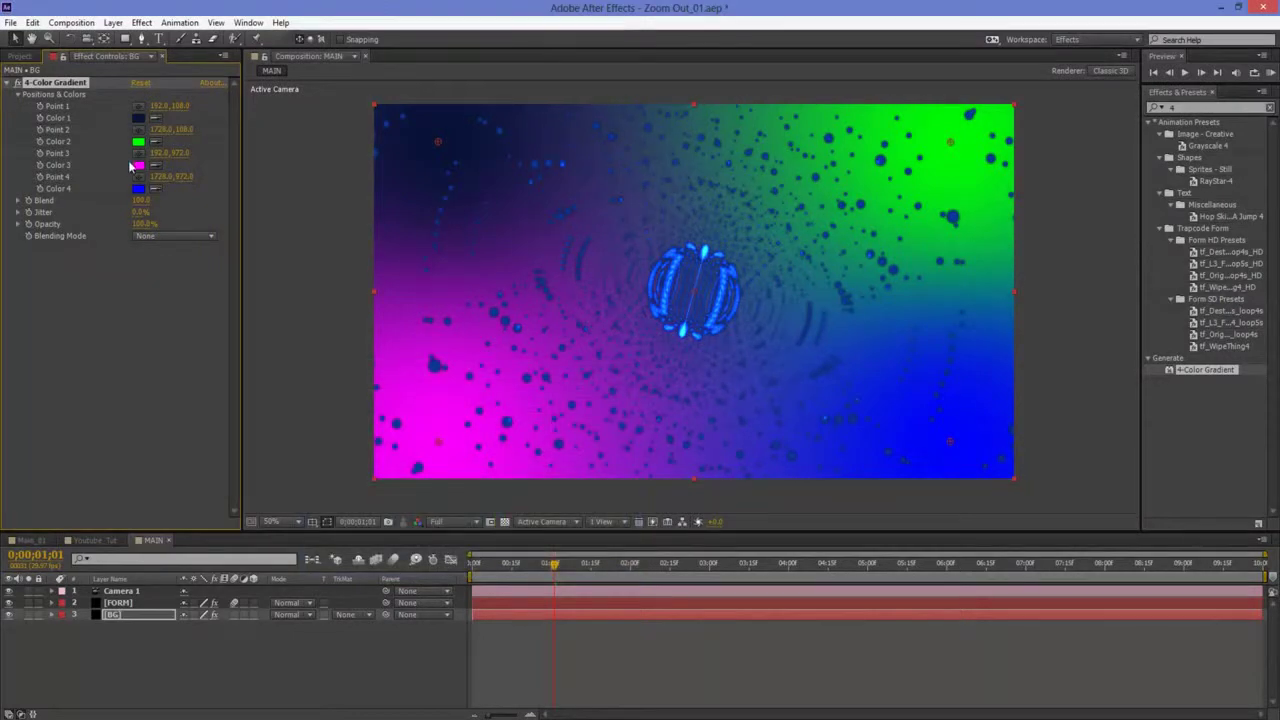
# Step: Set the gradient's Color 2 to a dark navy blue and Color 4 to black (000000)
pyautogui.click(138, 141)
pyautogui.moveTo(502, 505)
pyautogui.mouseDown()
pyautogui.moveTo(506, 460)
pyautogui.moveTo(480, 451)
pyautogui.moveTo(464, 560)
pyautogui.moveTo(471, 497)
pyautogui.moveTo(471, 521)
pyautogui.mouseUp()
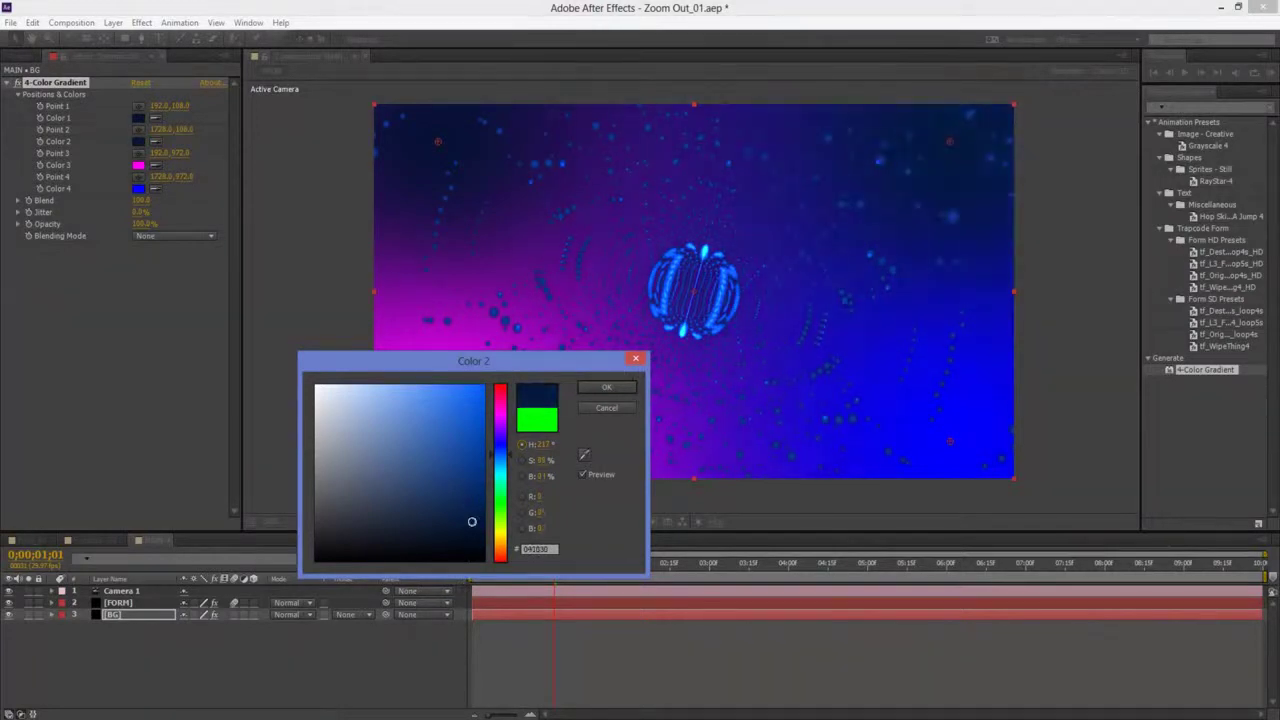
pyautogui.click(600, 387)
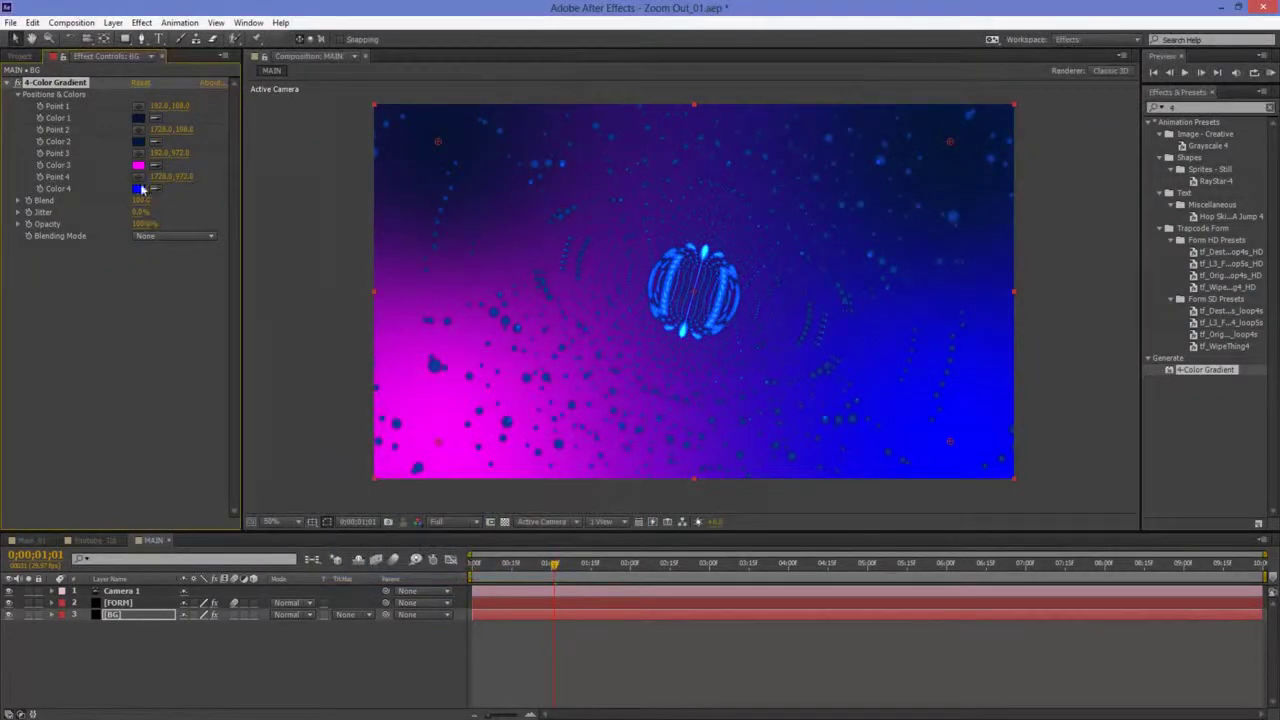
pyautogui.click(139, 188)
pyautogui.moveTo(410, 482); pyautogui.dragTo(550, 671)
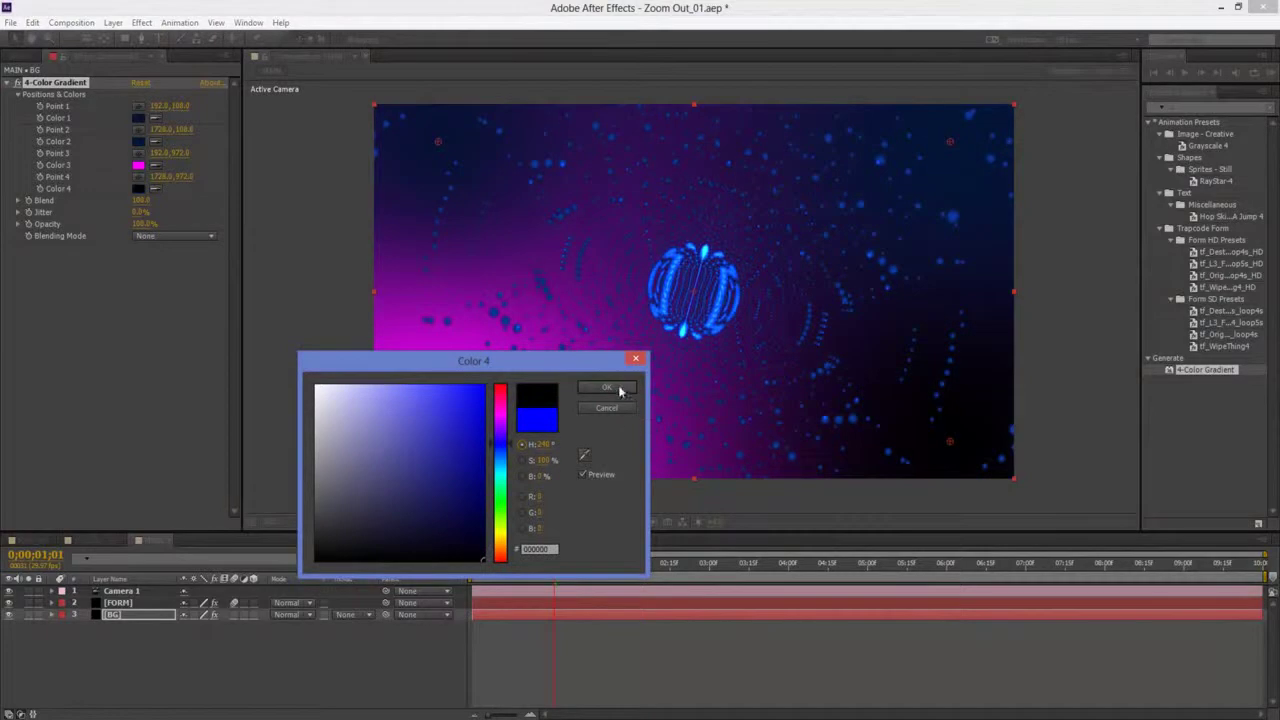
pyautogui.click(607, 387)
# Step: Change the gradient's Color 3 to a very dark purple, shift its hue to dark blue, and check the background
pyautogui.click(139, 165)
pyautogui.click(456, 540)
pyautogui.moveTo(456, 540); pyautogui.dragTo(470, 539)
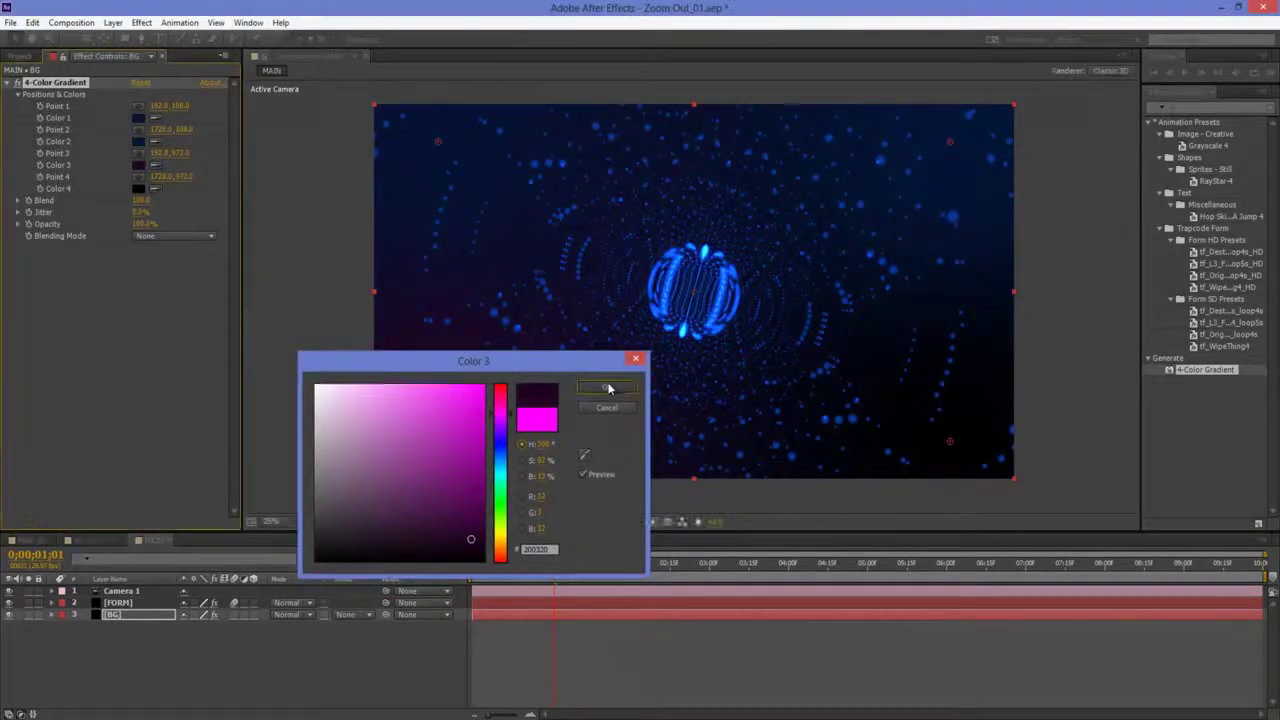
pyautogui.click(607, 387)
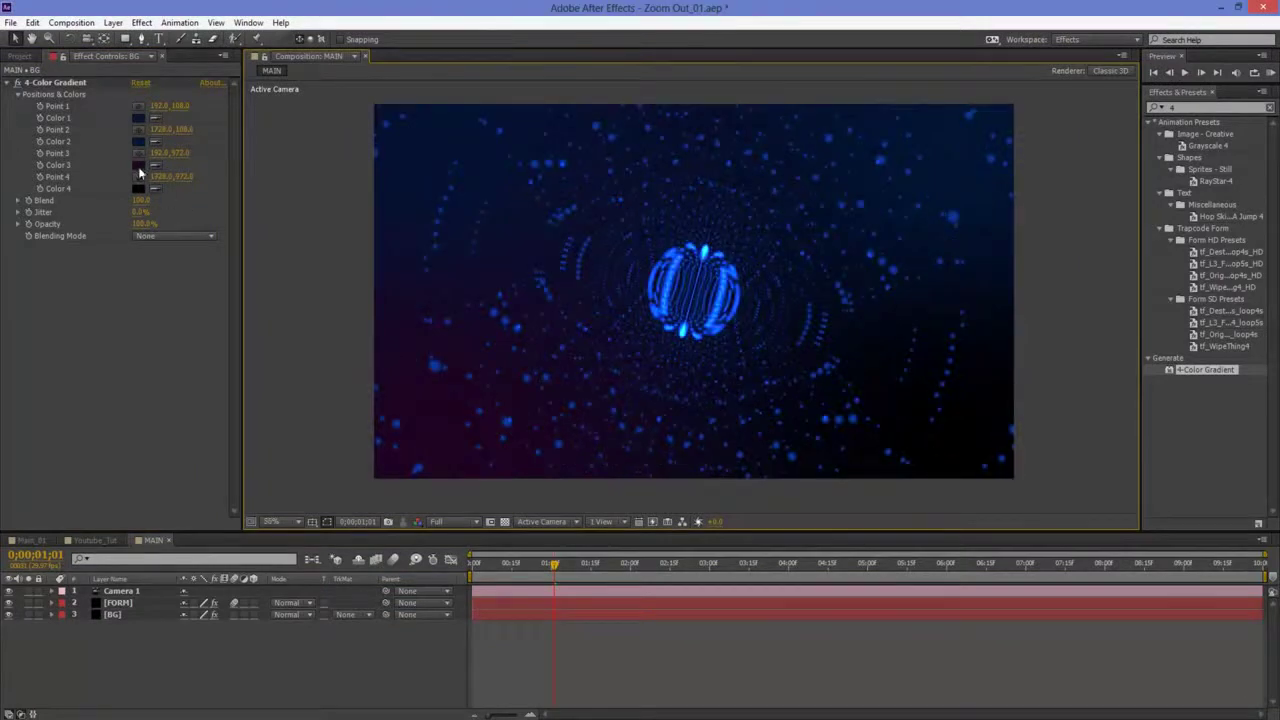
pyautogui.click(139, 165)
pyautogui.moveTo(499, 478); pyautogui.dragTo(502, 448)
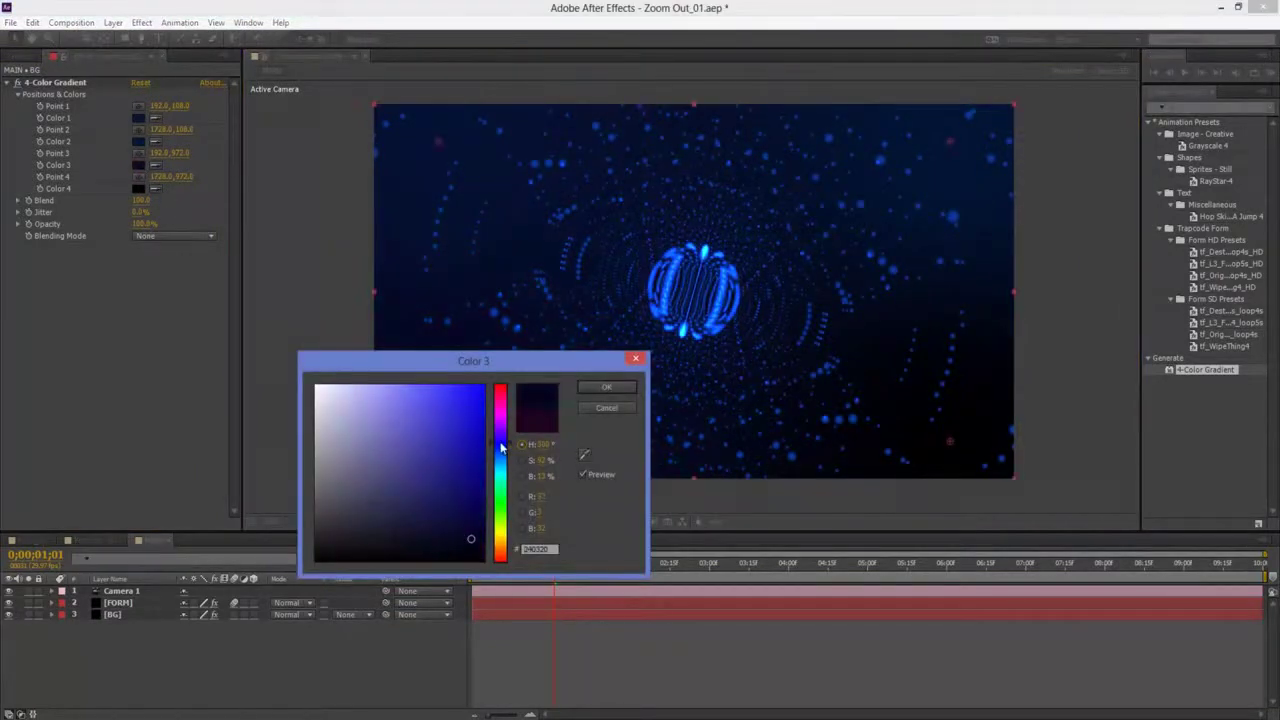
pyautogui.click(598, 389)
pyautogui.scroll(-1, 402, 428)
pyautogui.click(409, 420)
pyautogui.scroll(1, 432, 415)
pyautogui.scroll(1, 434, 409)
pyautogui.scroll(-1, 434, 409)
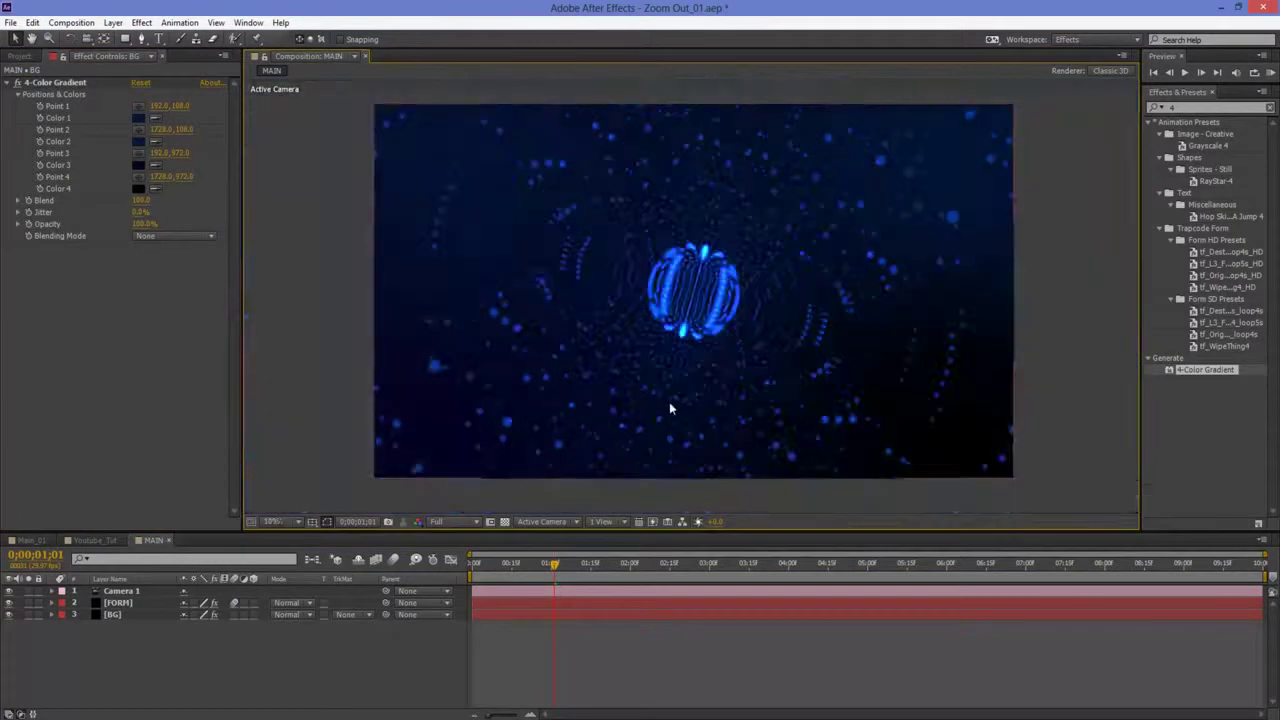
# Step: Compare the particles with and without the BG layer, leaving BG visible
pyautogui.click(120, 614)
pyautogui.click(9, 615)
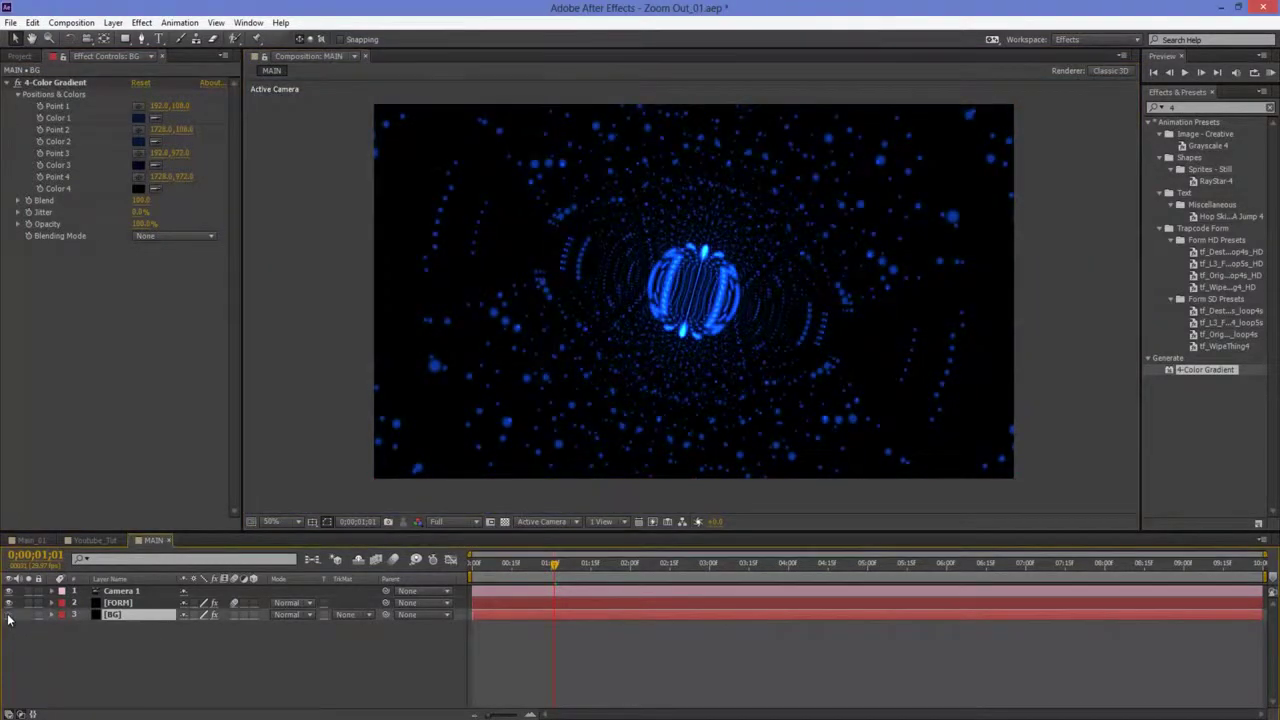
pyautogui.click(9, 615)
pyautogui.click(9, 617)
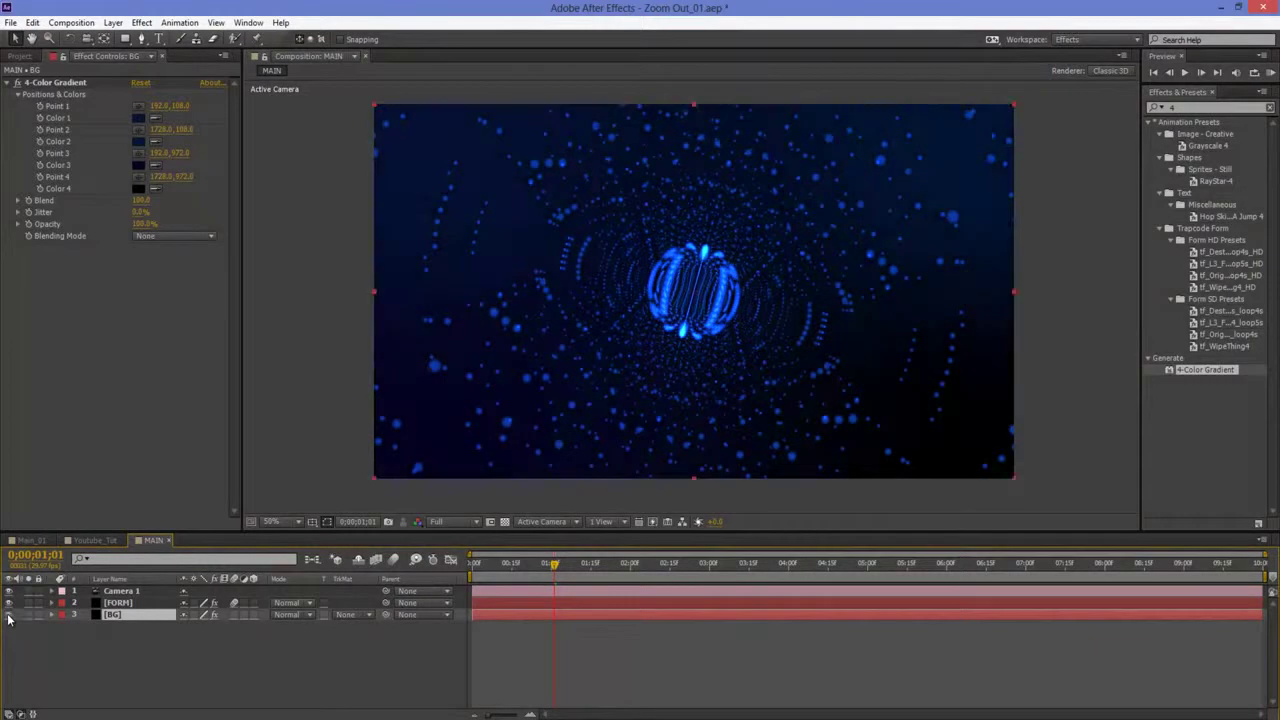
pyautogui.click(9, 617)
# Step: Darken the gradient's Color 3 to a near-black blue (010010) and Color 1 to 030916
pyautogui.click(139, 164)
pyautogui.moveTo(479, 539); pyautogui.dragTo(483, 545)
pyautogui.click(606, 387)
pyautogui.click(139, 117)
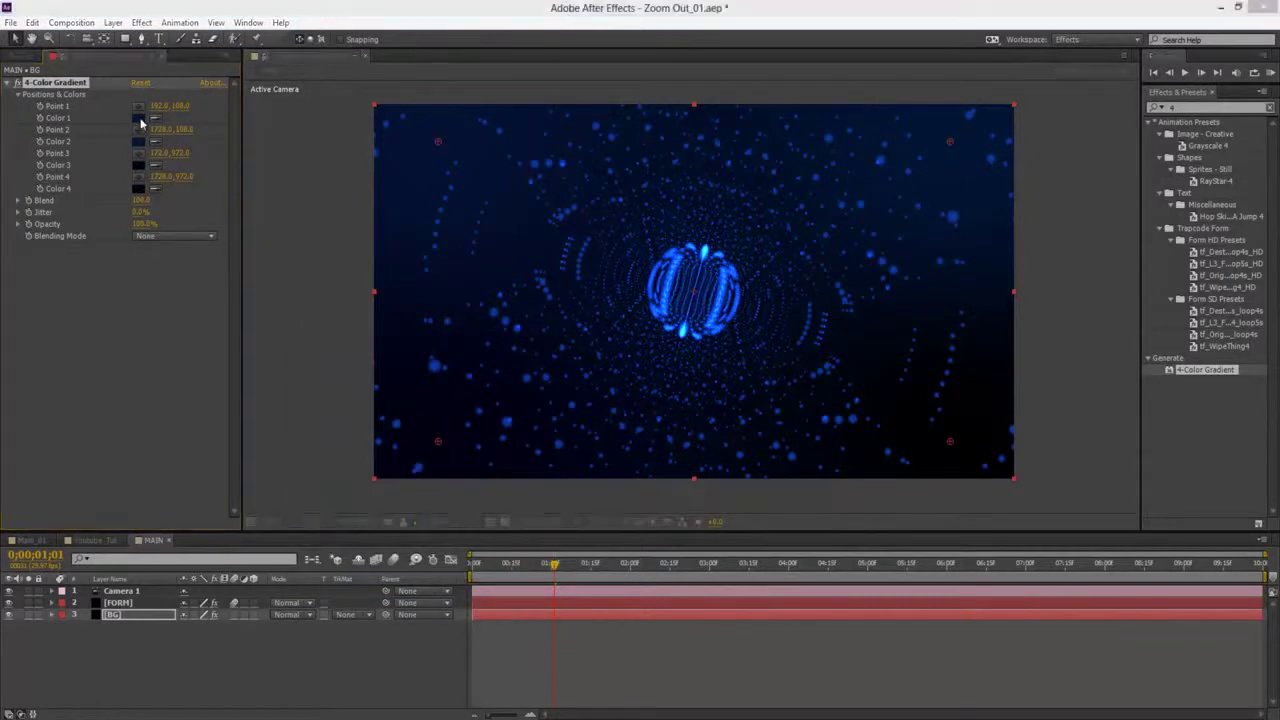
pyautogui.moveTo(458, 539); pyautogui.dragTo(465, 546)
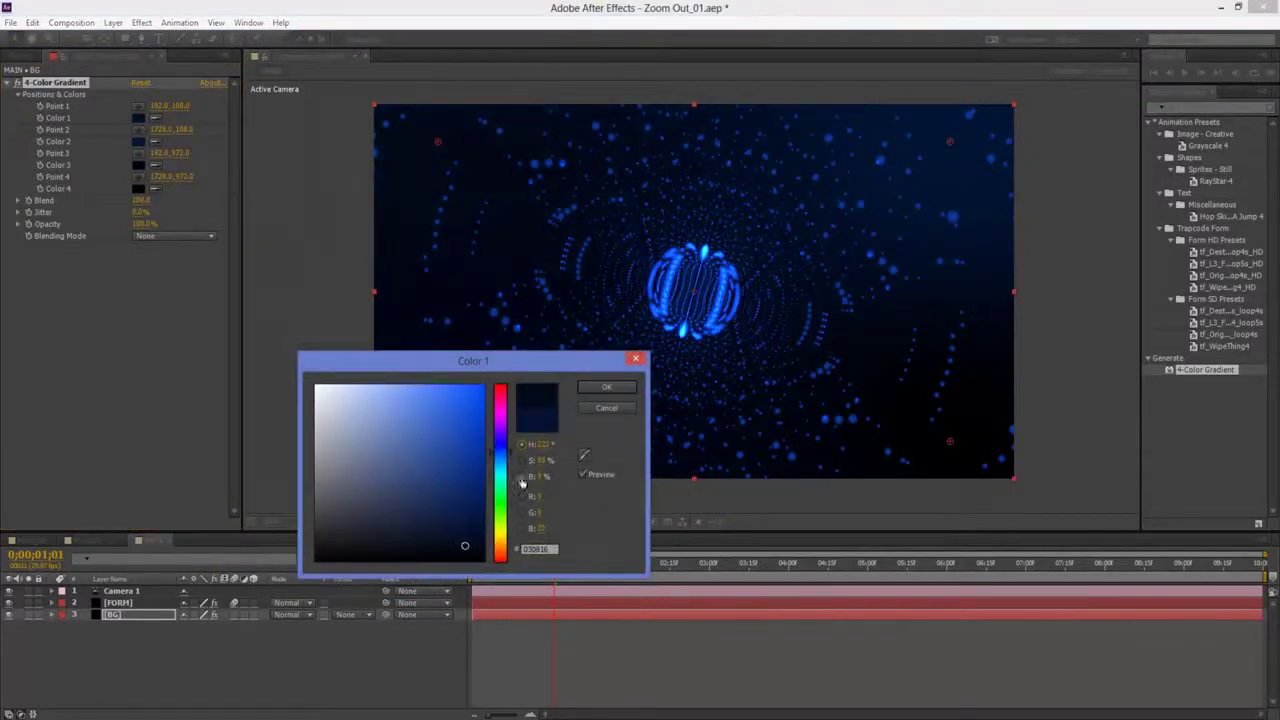
pyautogui.click(606, 387)
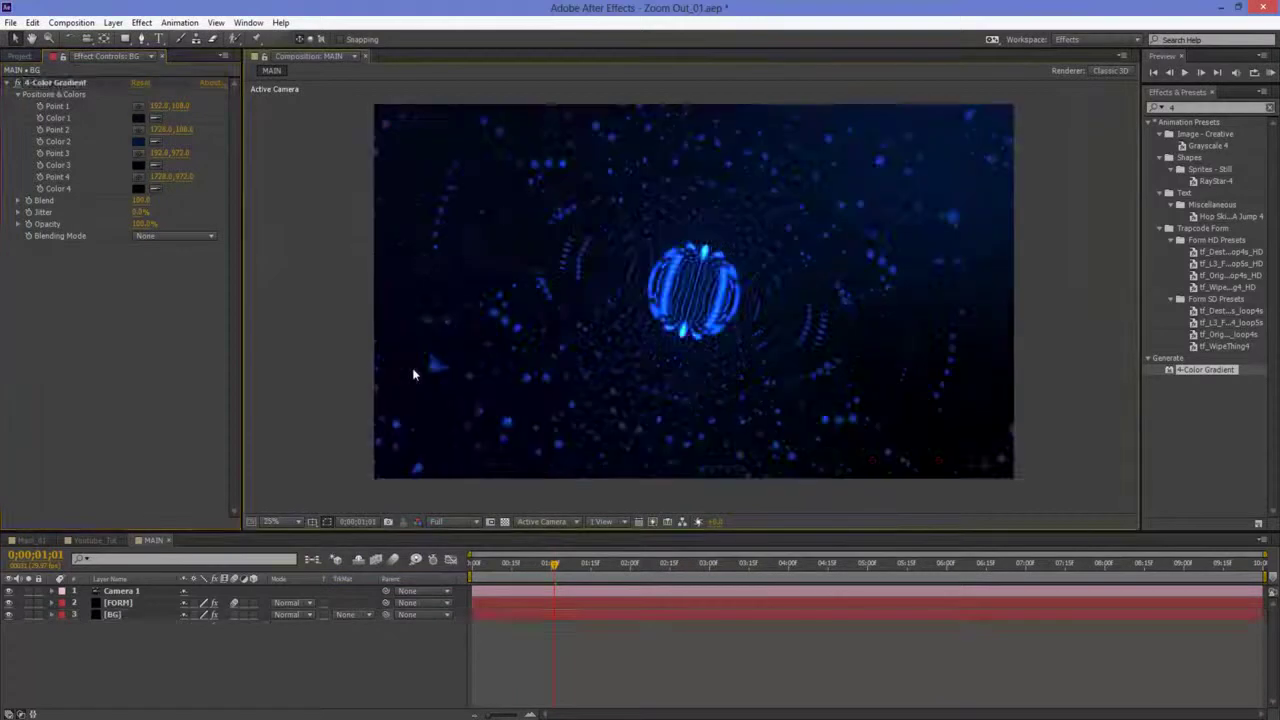
pyautogui.scroll(-1, 918, 384)
pyautogui.scroll(1, 918, 384)
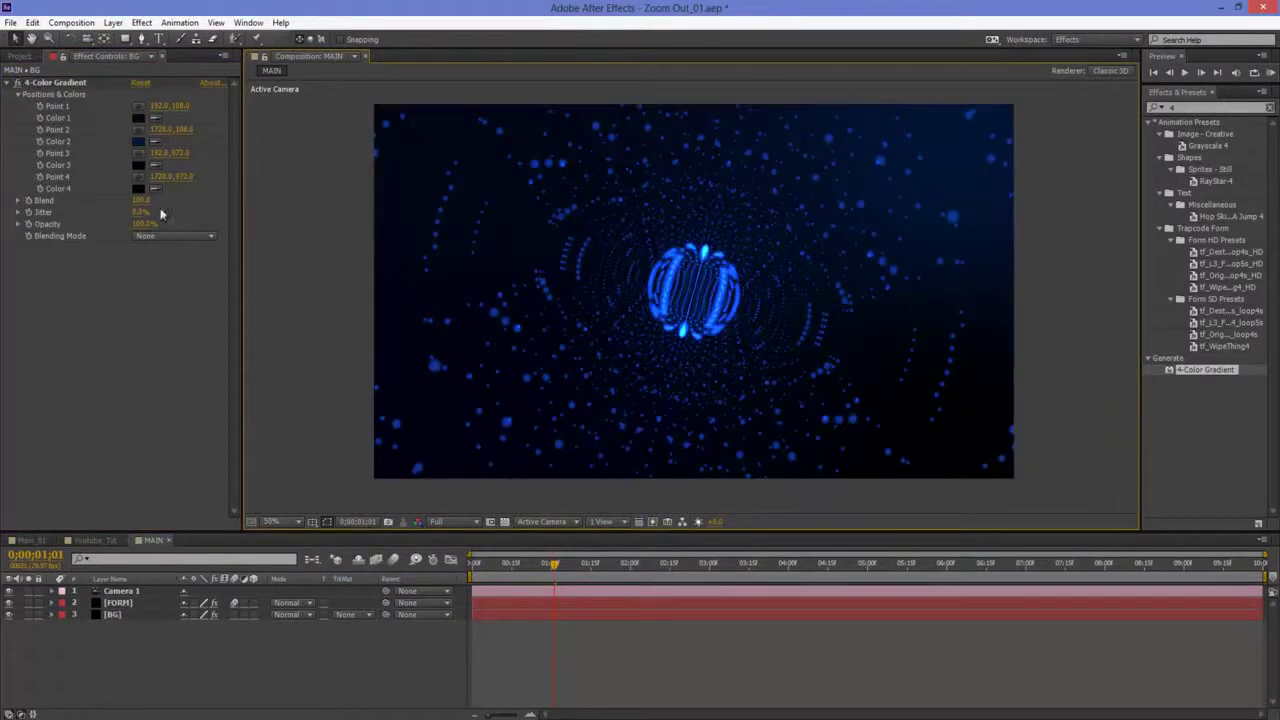
# Step: Review the gradient's Color 3 without changing it and adjust Color 2 to a deeper, more saturated navy blue
pyautogui.click(141, 164)
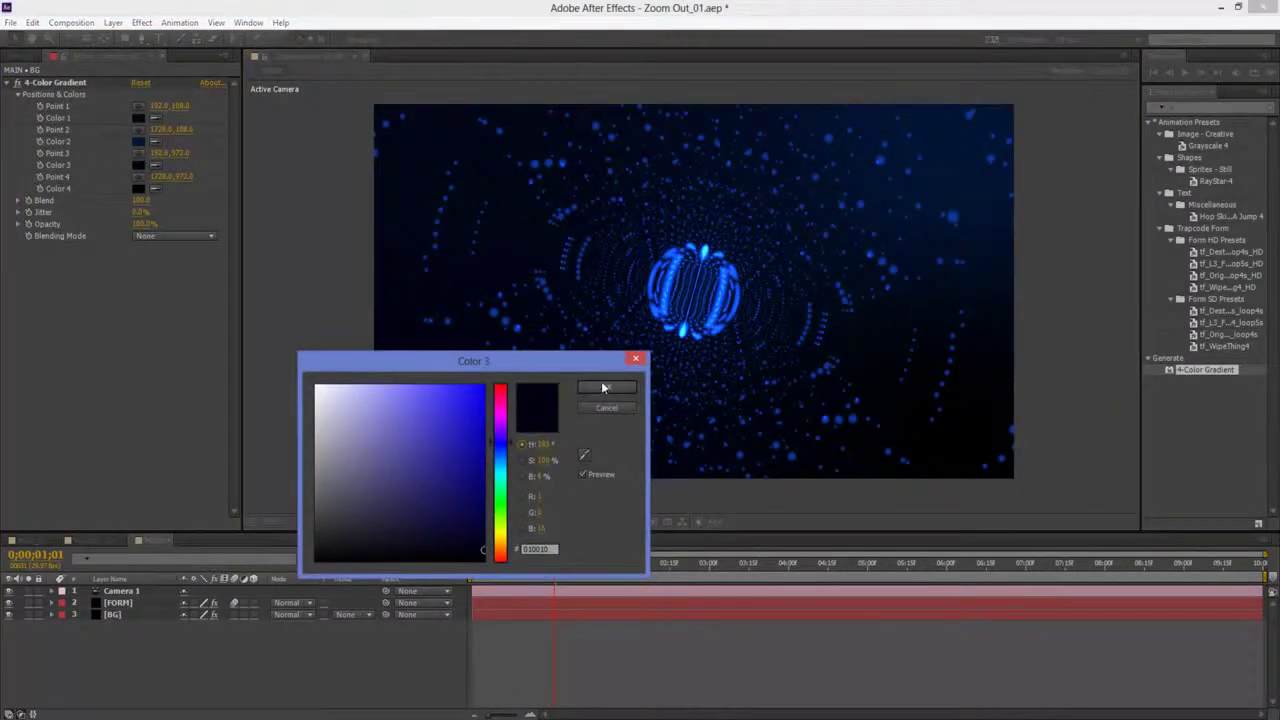
pyautogui.click(606, 387)
pyautogui.click(141, 142)
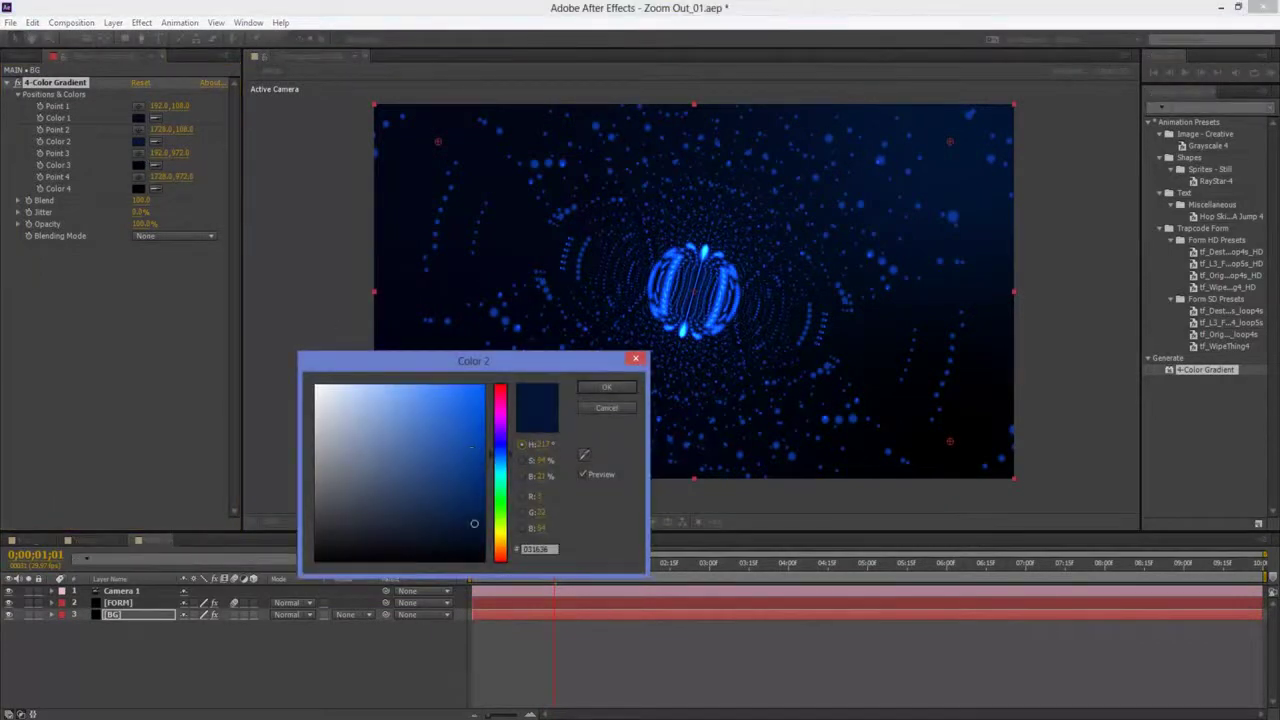
pyautogui.click(475, 540)
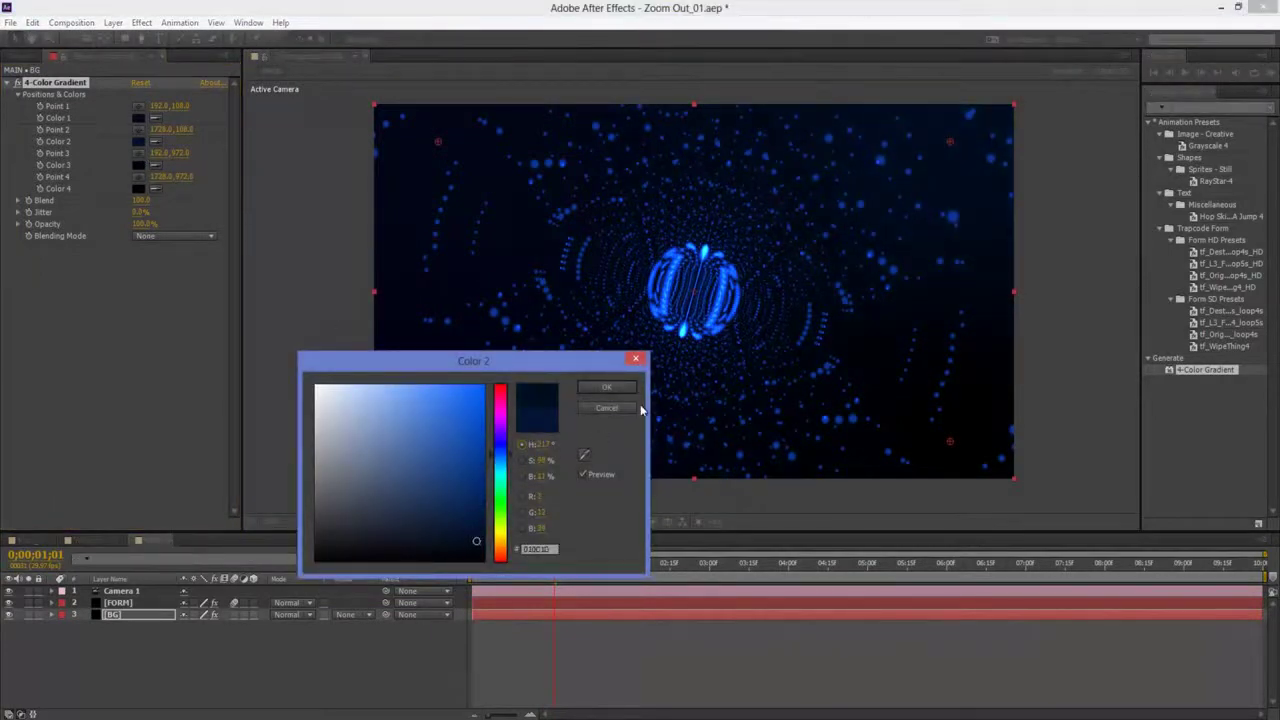
pyautogui.moveTo(475, 540); pyautogui.dragTo(482, 528)
pyautogui.click(604, 392)
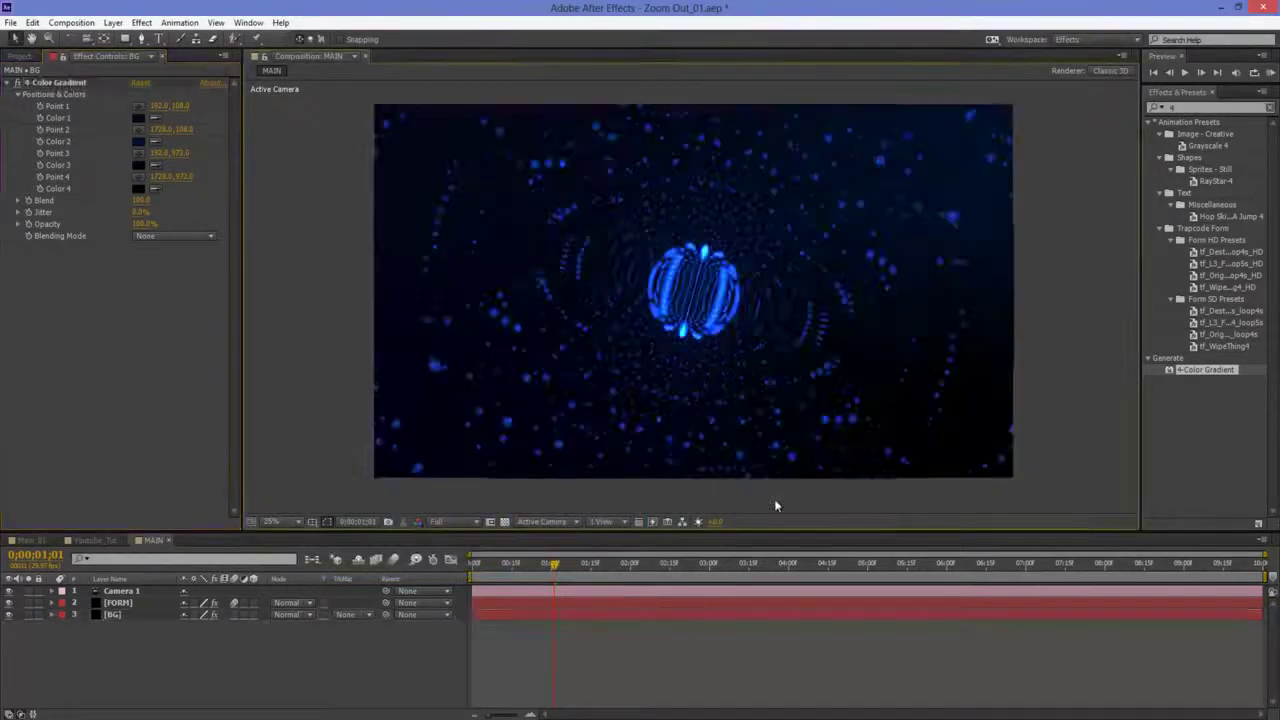
# Step: Compare the scene with BG hidden and shown, leaving it visible, and collapse the 4-Color Gradient settings
pyautogui.click(8, 614)
pyautogui.click(8, 614)
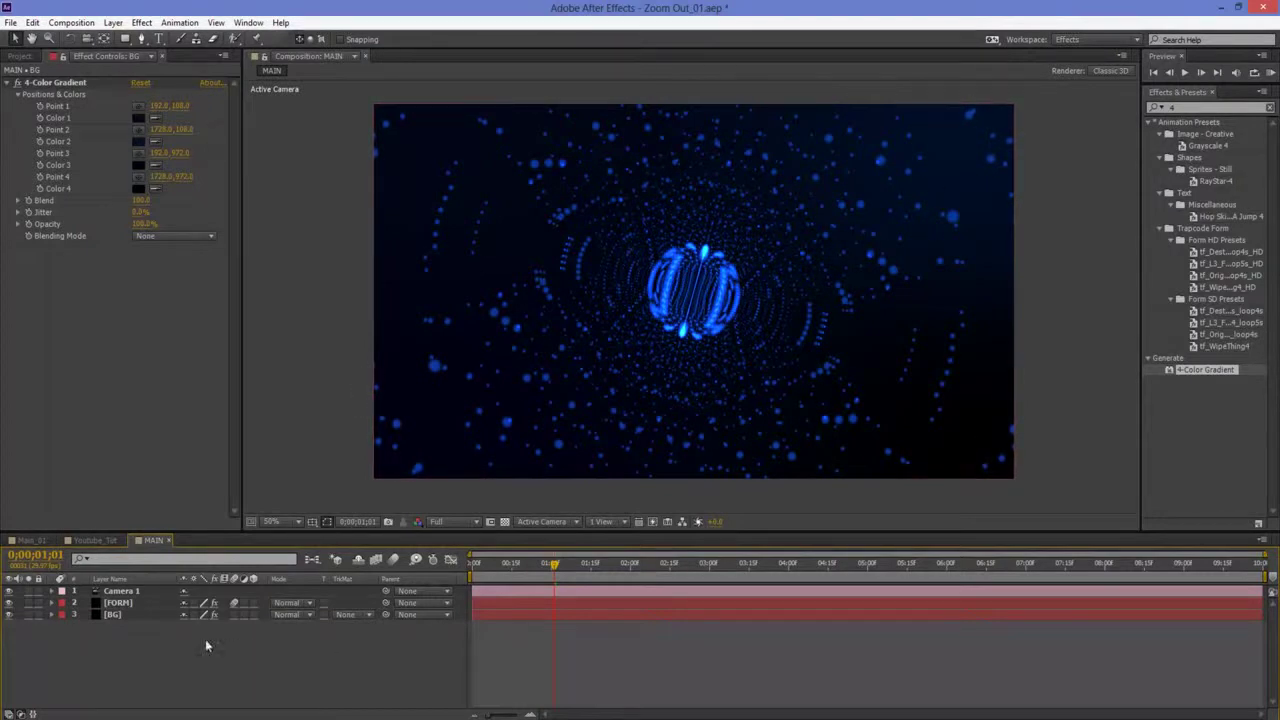
pyautogui.click(9, 84)
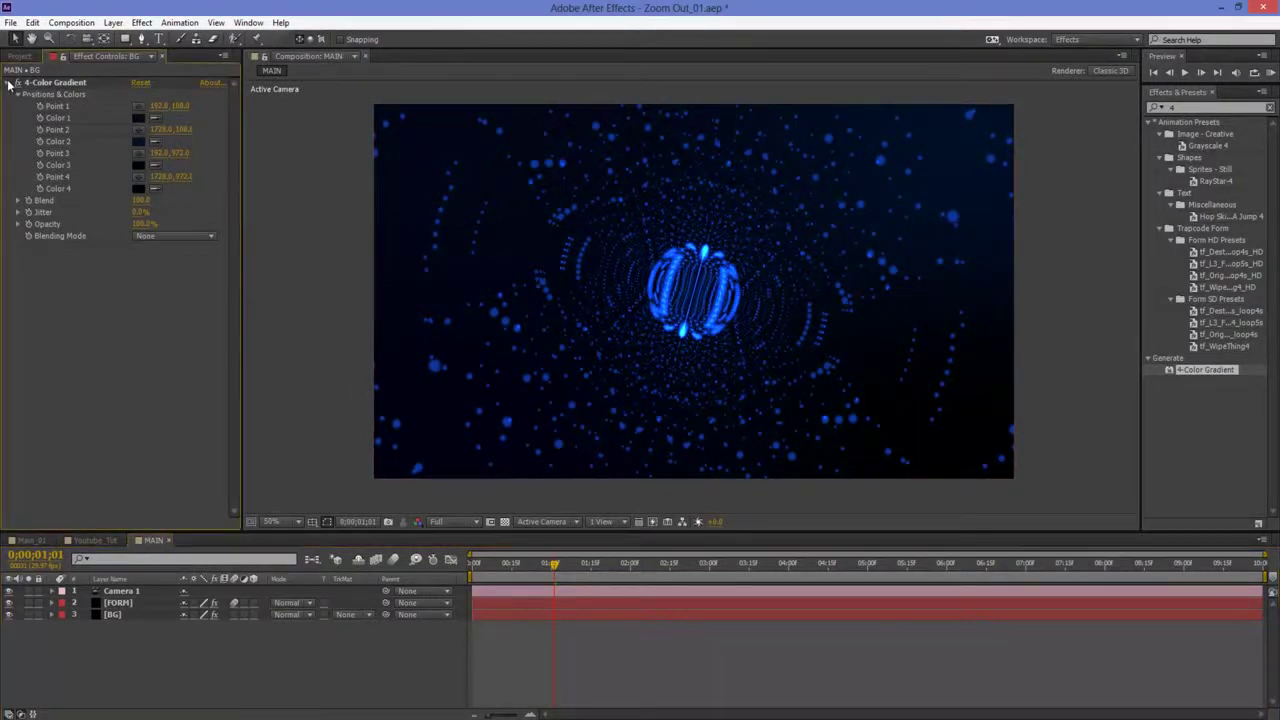
pyautogui.click(199, 689)
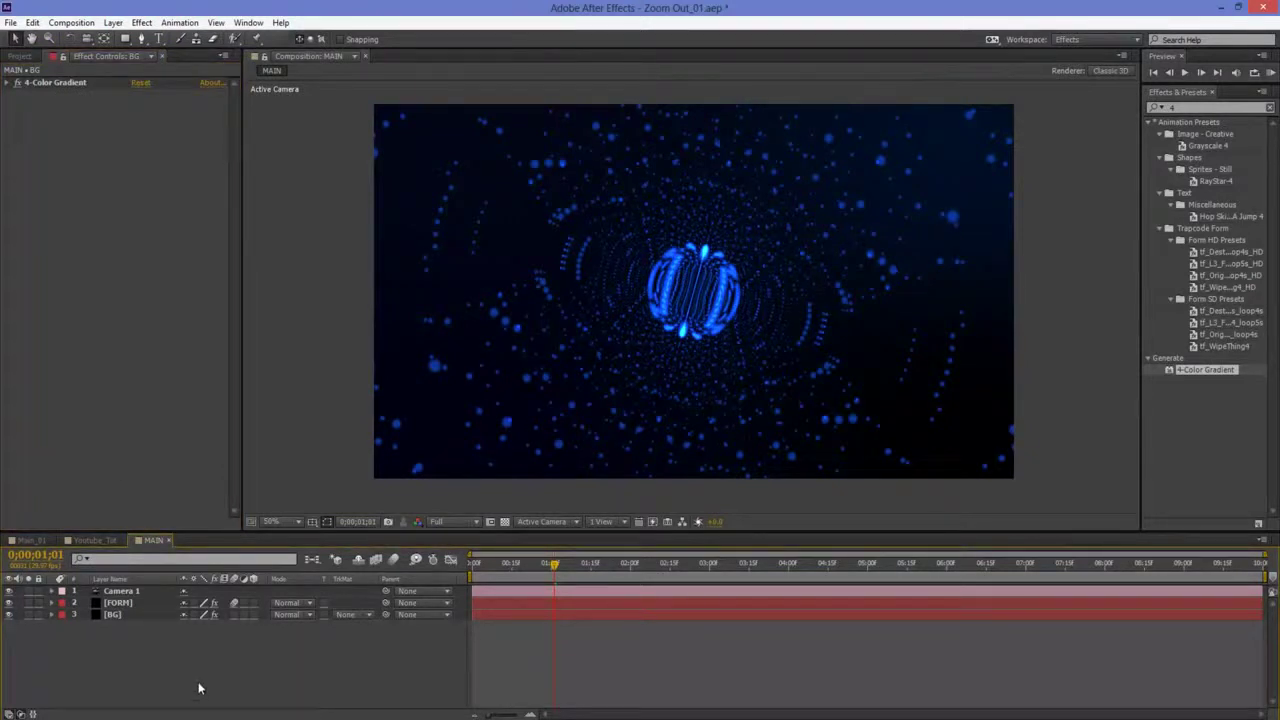
# Step: Create an adjustment layer above all other layers and name it CC And Blur
pyautogui.hotkey('ctrl', 'alt', 'y')
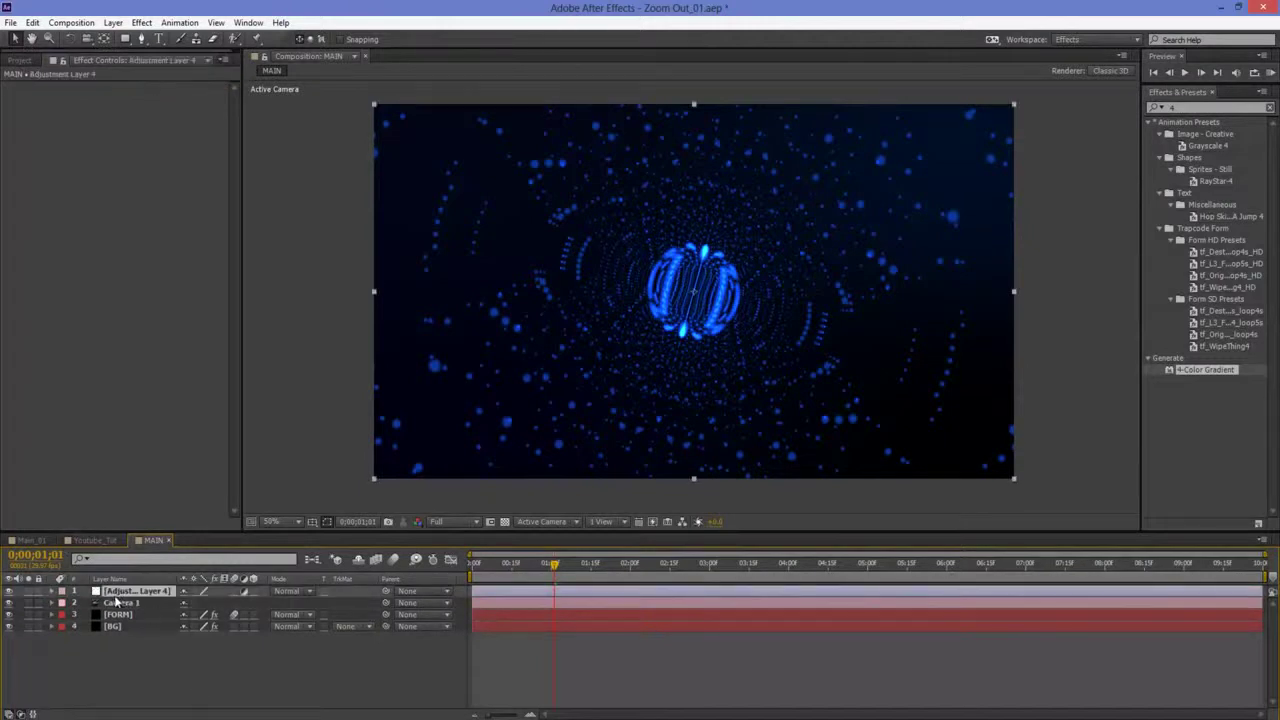
pyautogui.press('Return')
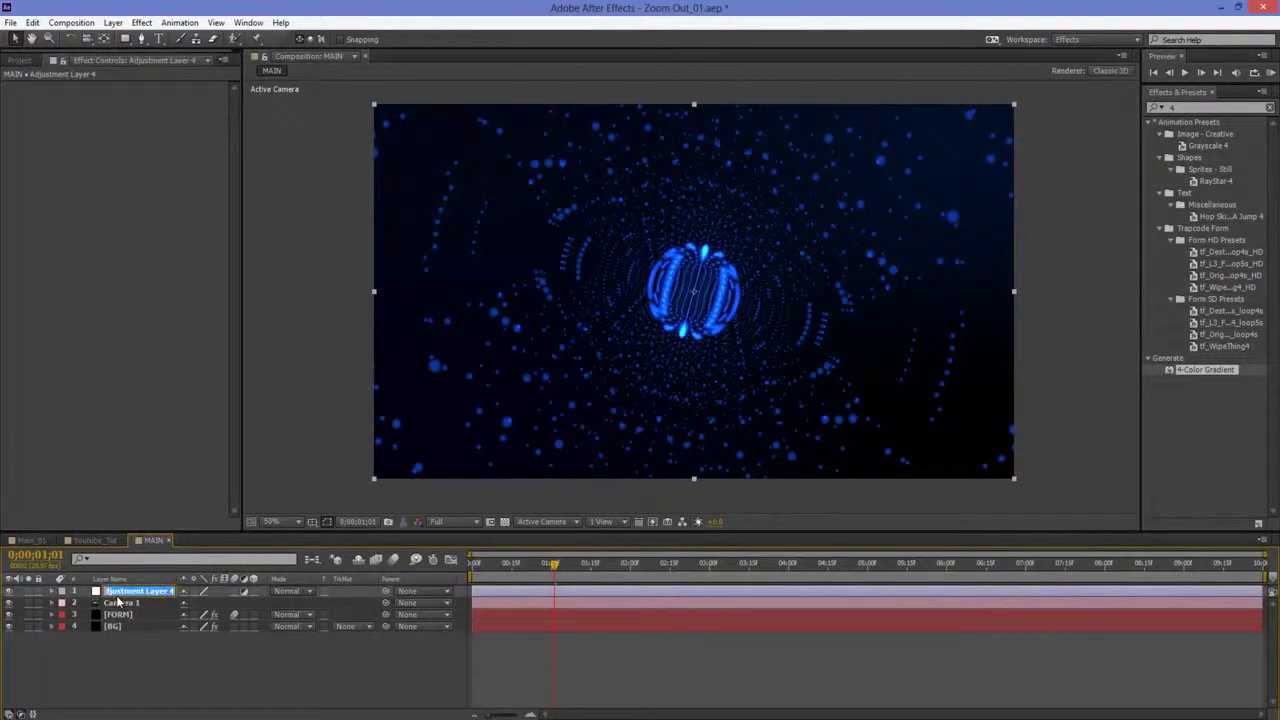
pyautogui.write('CC And Blur')
pyautogui.press('Return')
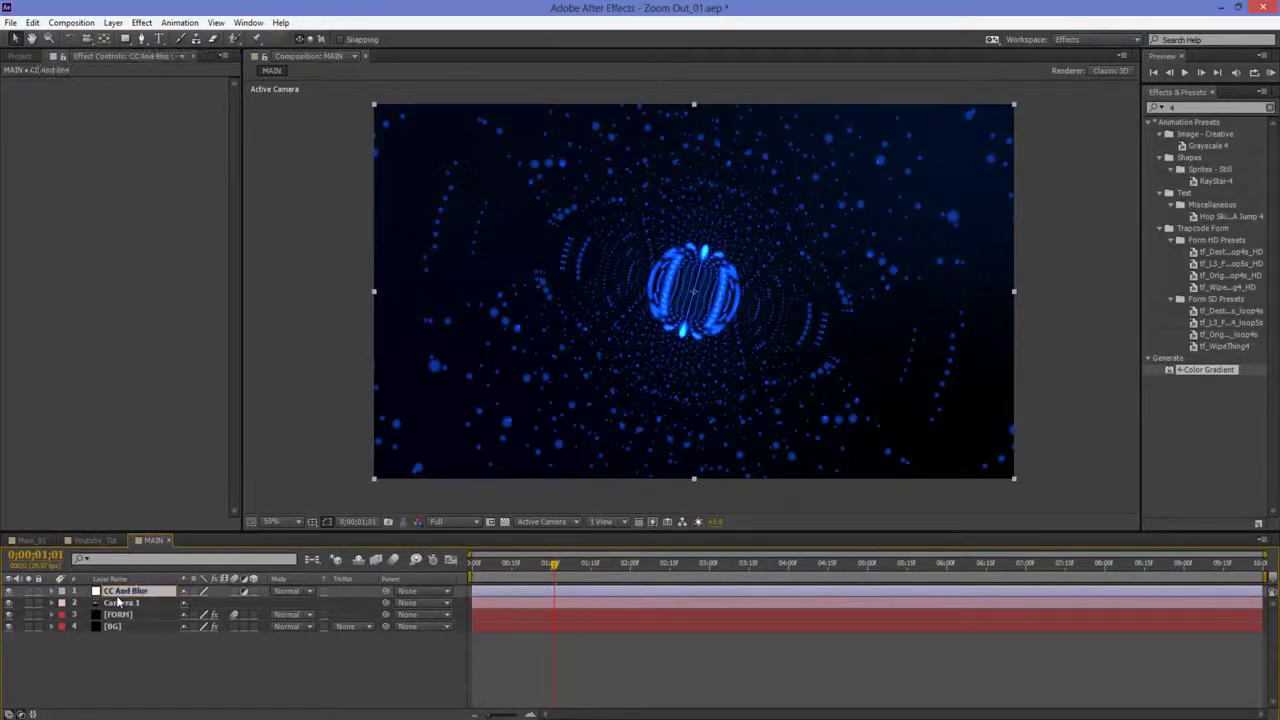
# Step: Find the Radial Blur effect and apply it to the CC And Blur adjustment layer
pyautogui.click(1270, 107)
pyautogui.write('radial')
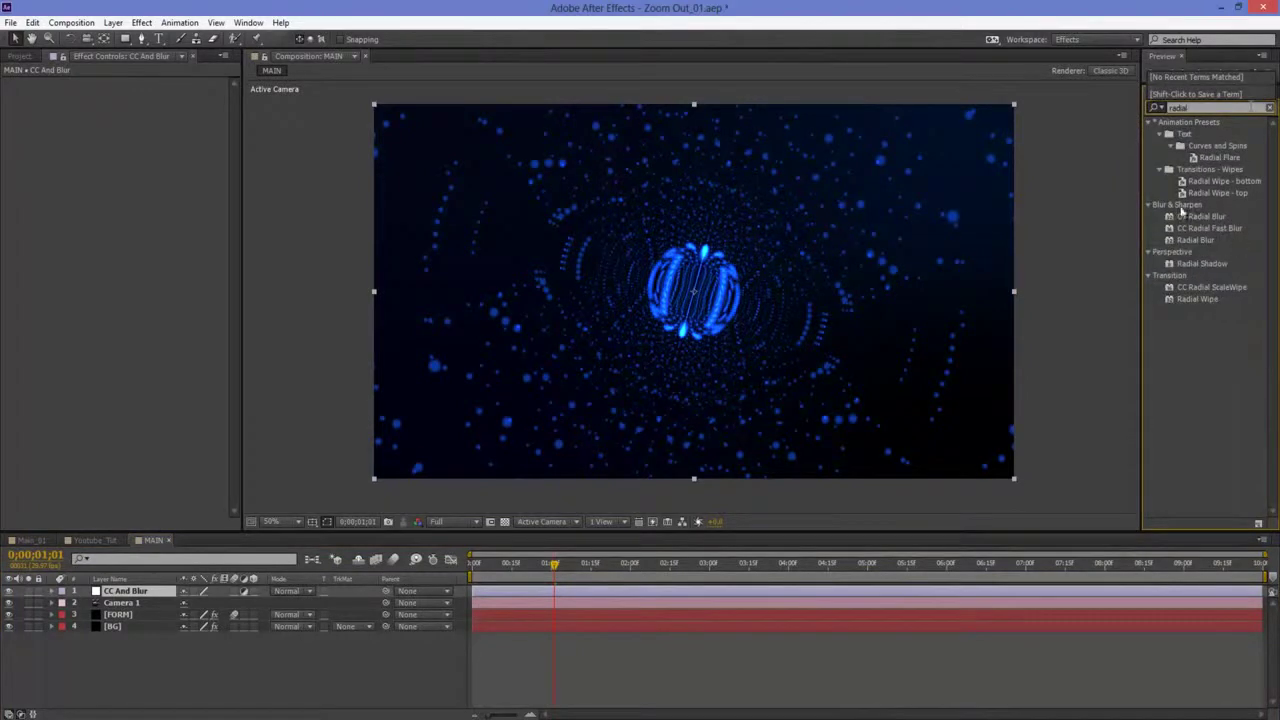
pyautogui.moveTo(1199, 242); pyautogui.dragTo(137, 597)
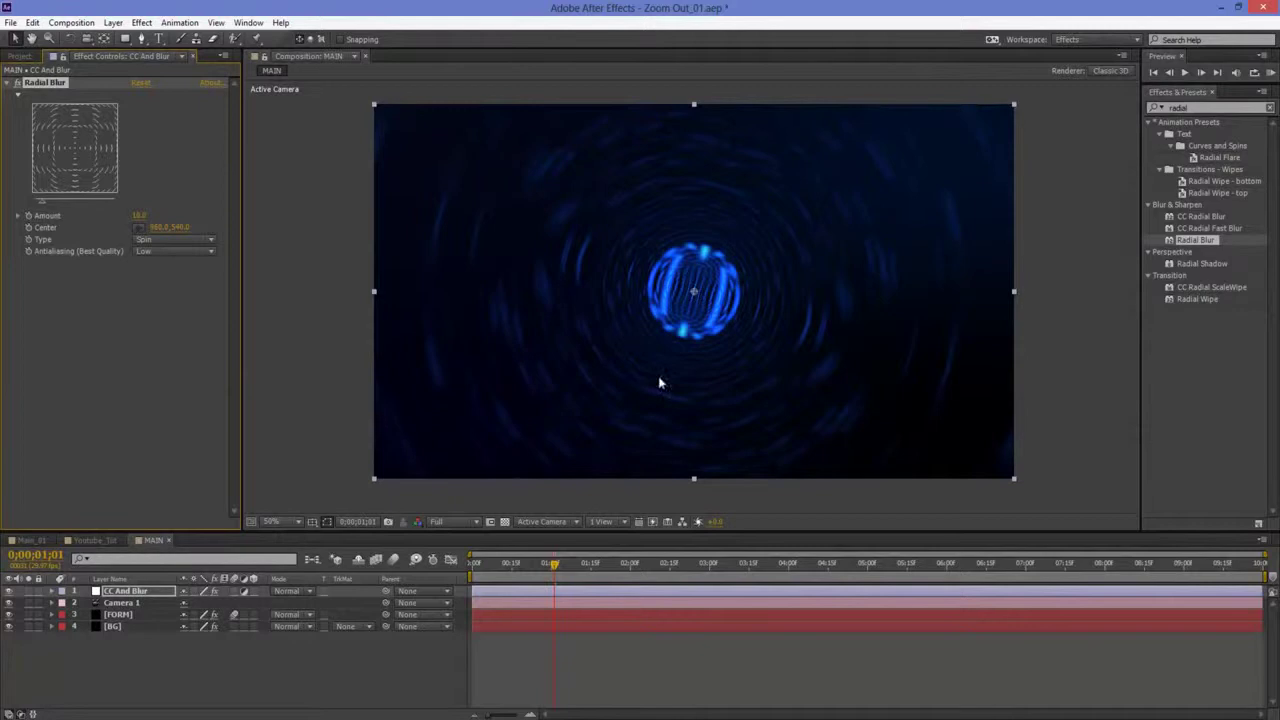
# Step: Move the current time to 0;00;00;22 and set the composition preview resolution to Half
pyautogui.moveTo(558, 568); pyautogui.dragTo(531, 566)
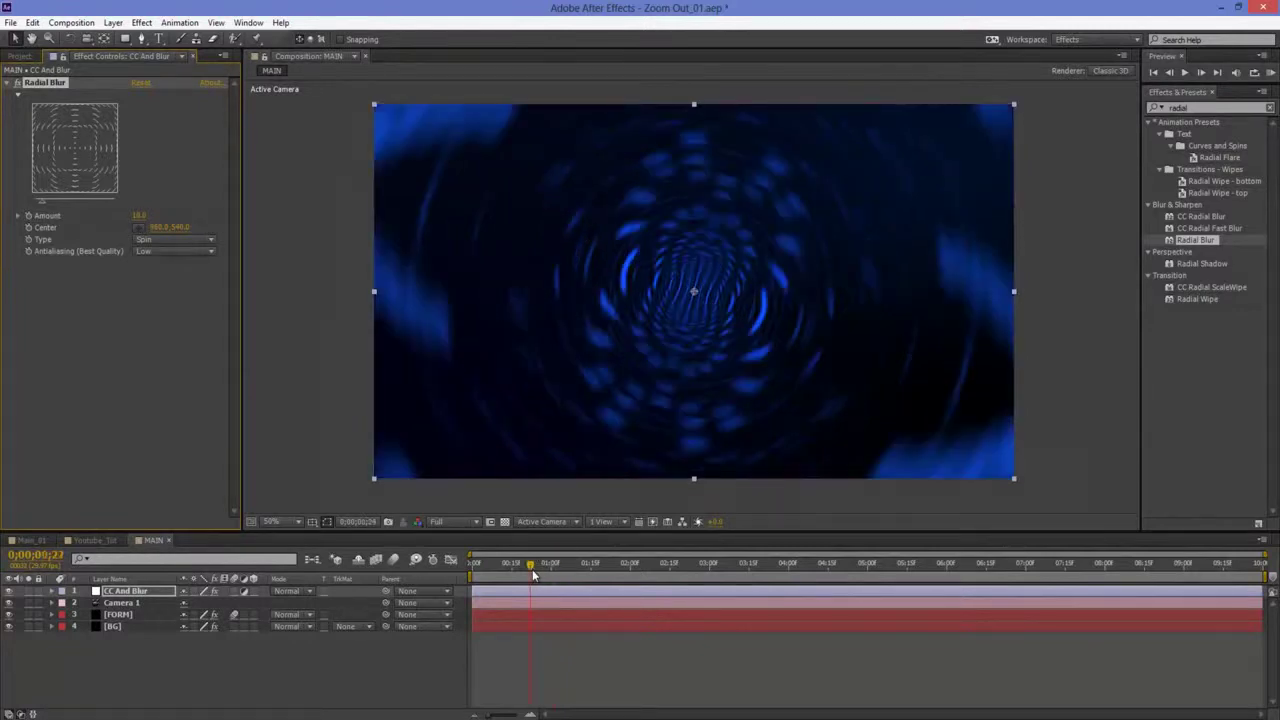
pyautogui.click(472, 524)
pyautogui.click(460, 573)
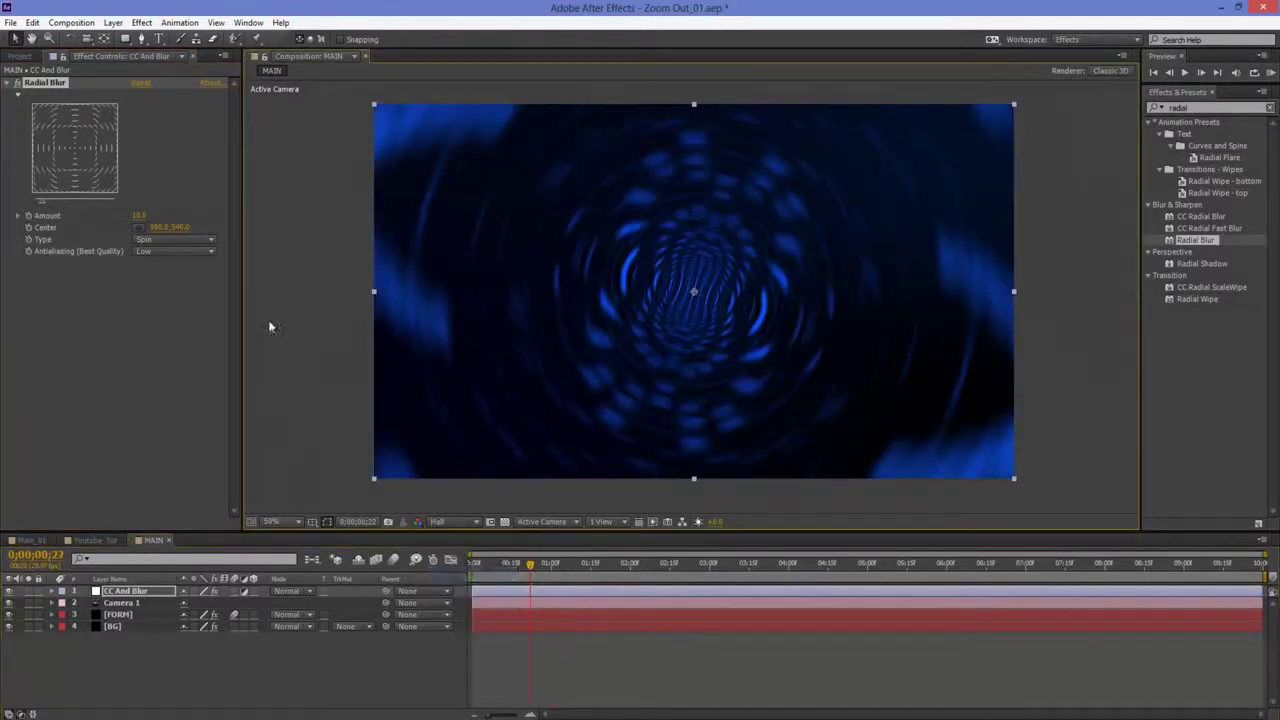
# Step: Set the Radial Blur Amount to 2 and compare the frame with composition motion blur on, leaving motion blur off
pyautogui.click(139, 215)
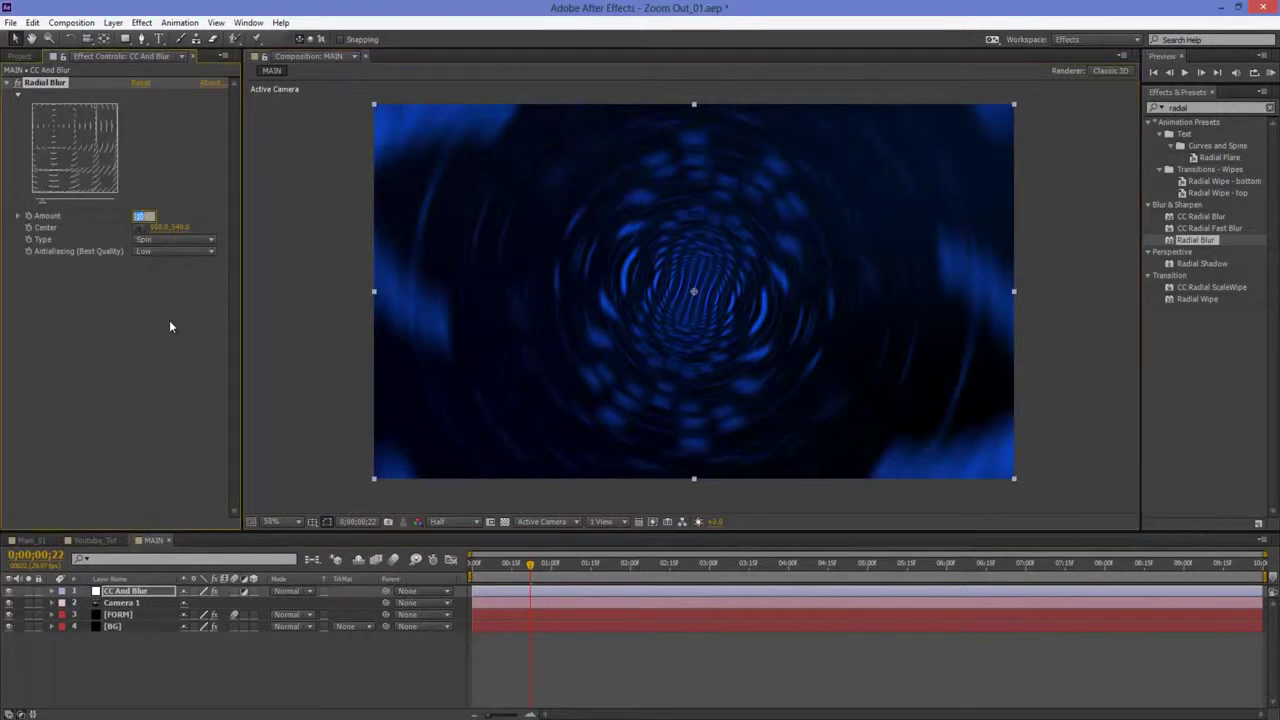
pyautogui.write('20')
pyautogui.press('Return')
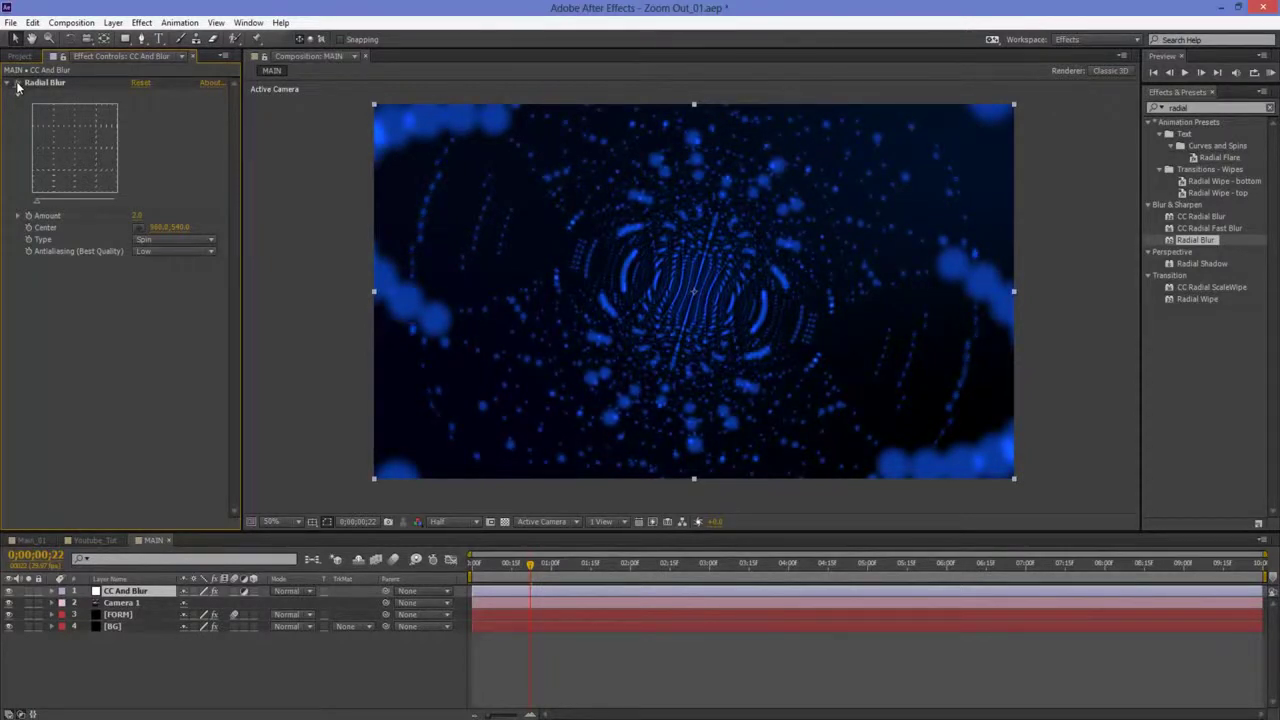
pyautogui.click(395, 562)
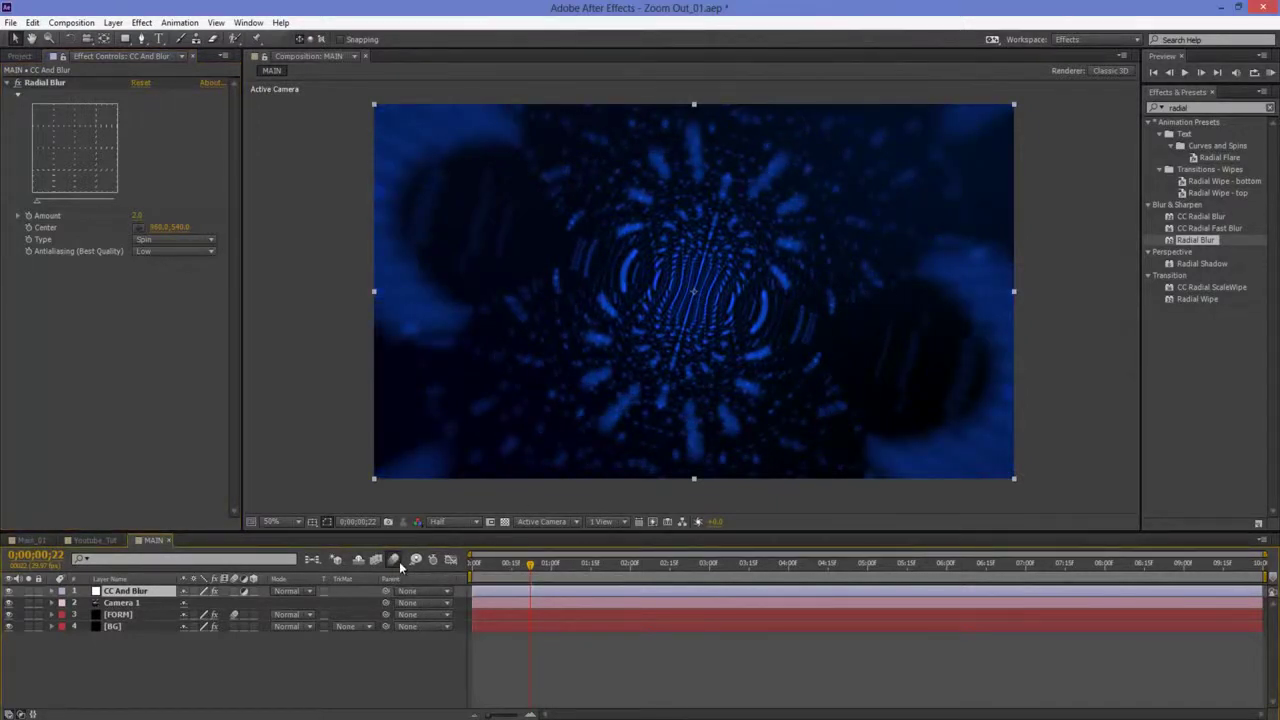
pyautogui.click(395, 561)
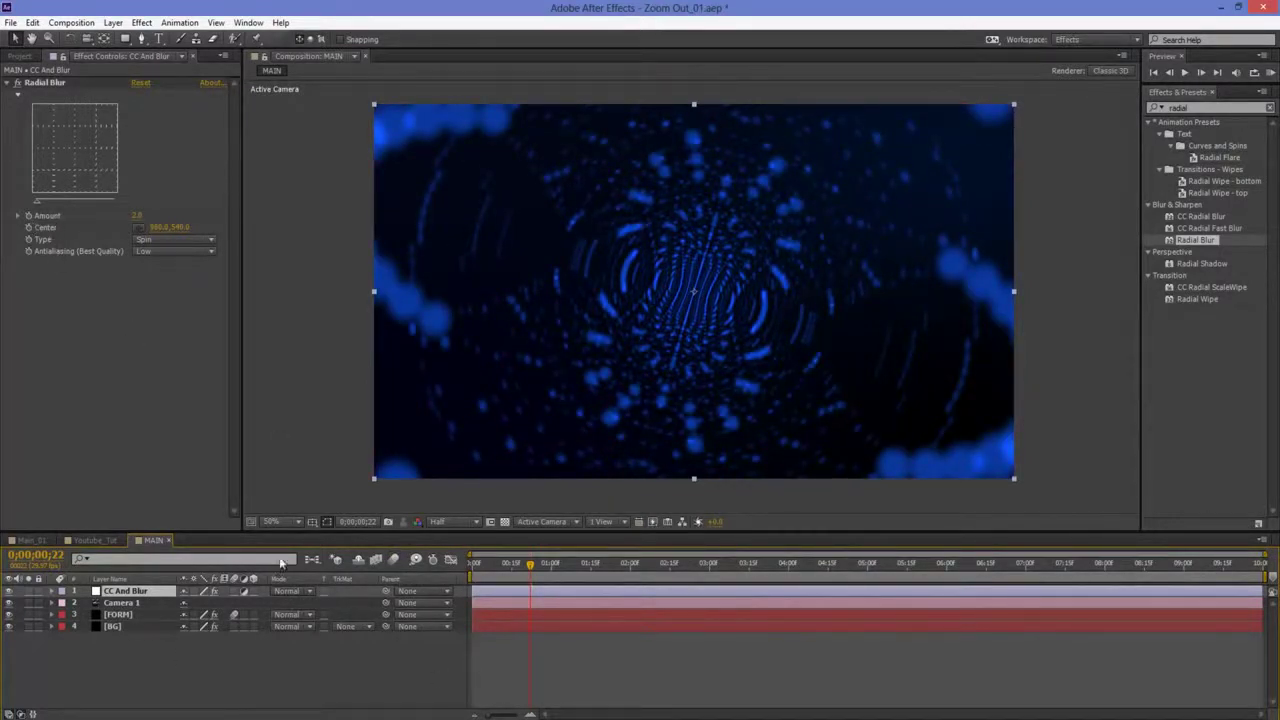
# Step: Keyframe the Radial Blur Amount on CC And Blur from 2 at 0;00;00;00 to 5 at 0;00;04;29
pyautogui.press('Home')
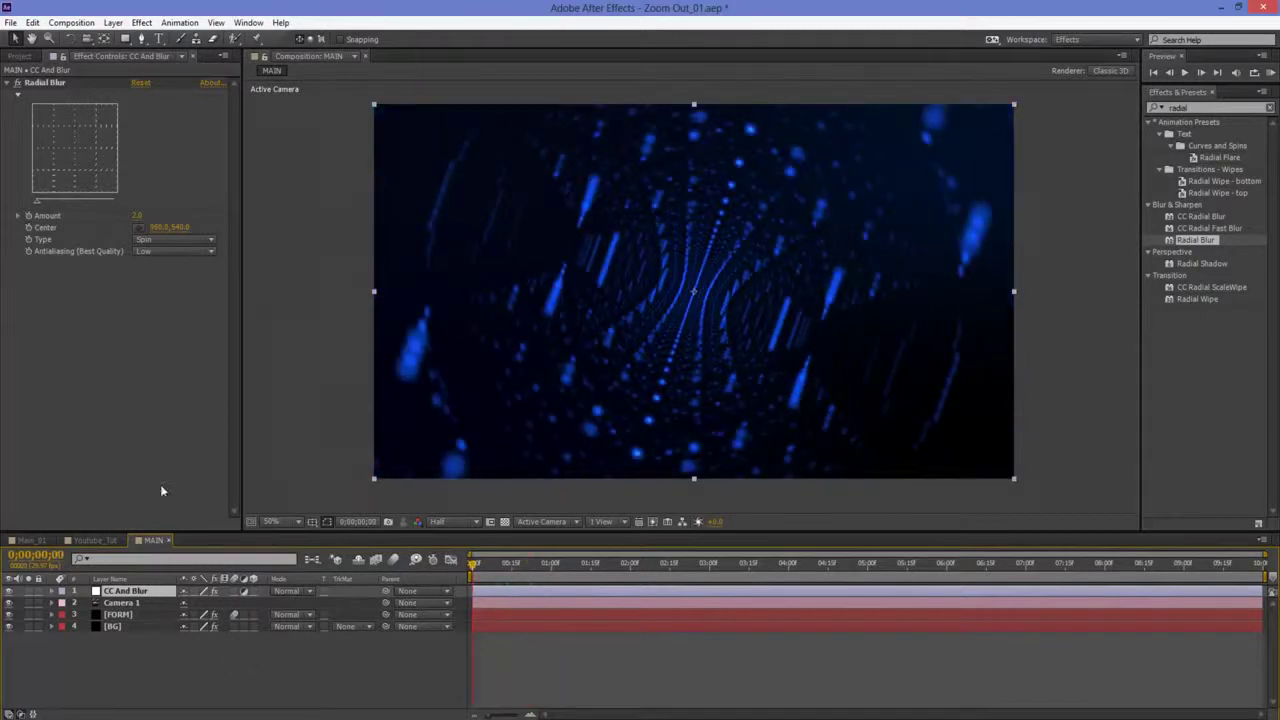
pyautogui.click(18, 222)
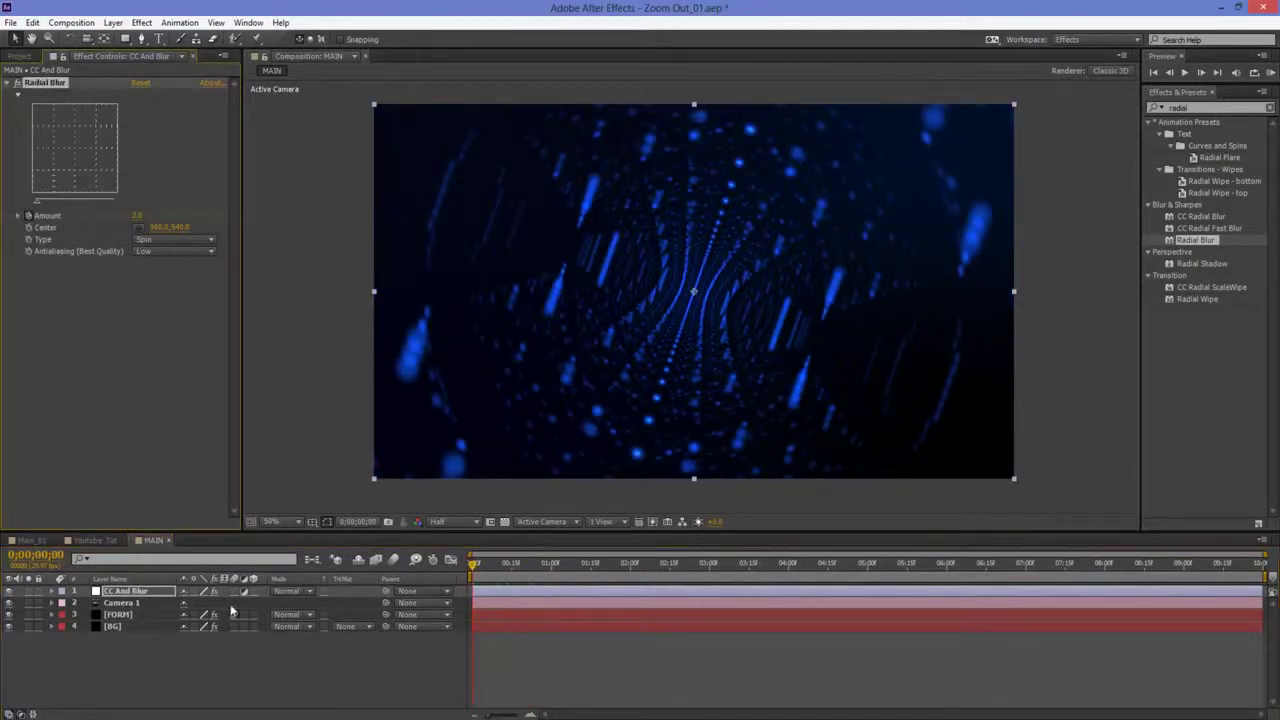
pyautogui.press('u')
pyautogui.moveTo(826, 566); pyautogui.dragTo(866, 568)
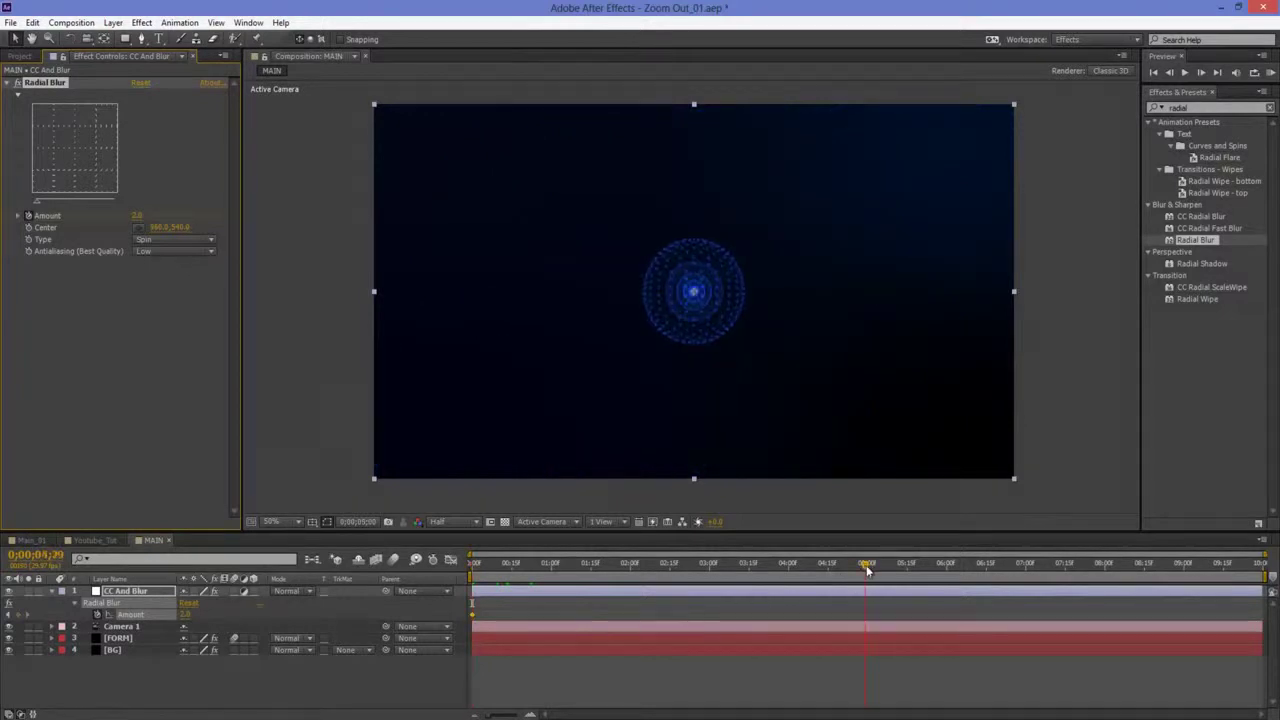
pyautogui.click(184, 616)
pyautogui.click(466, 616)
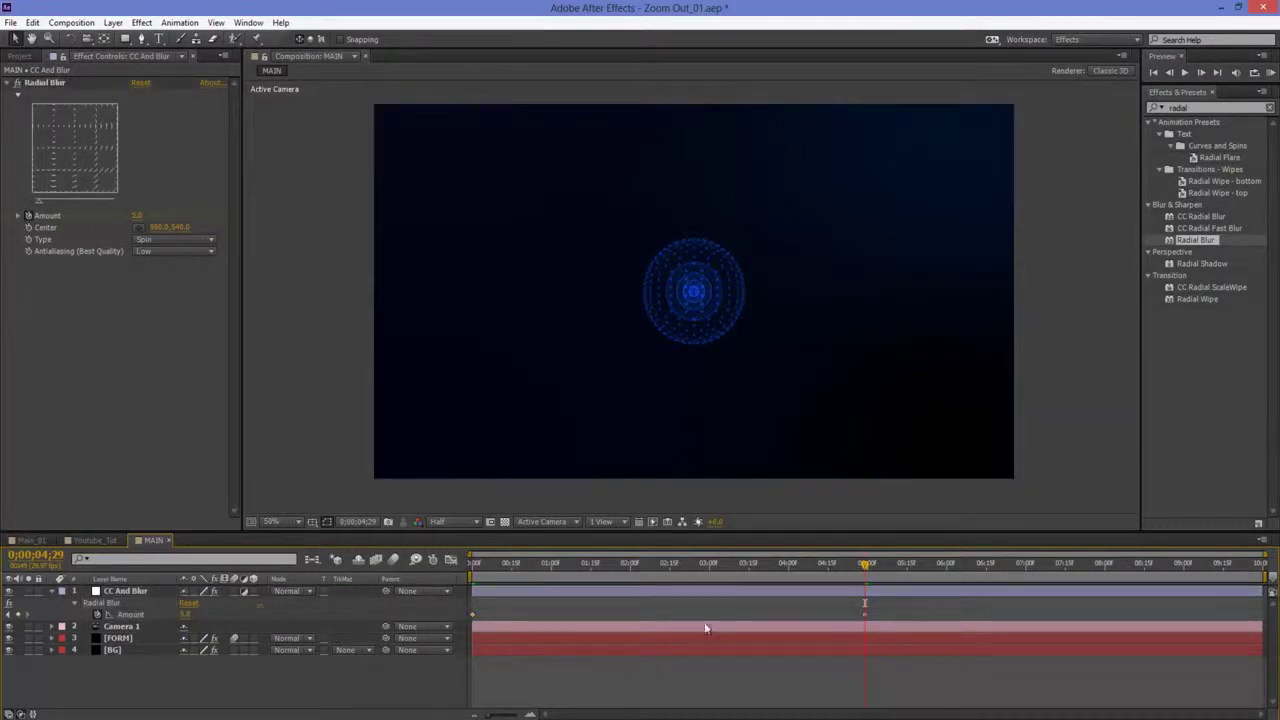
# Step: Inspect the frames around 0;00;04;29 at Full resolution and 100% zoom, and return to Half resolution at 50% zoom
pyautogui.moveTo(863, 568)
pyautogui.mouseDown()
pyautogui.moveTo(749, 568)
pyautogui.moveTo(862, 568)
pyautogui.mouseUp()
pyautogui.click(452, 522)
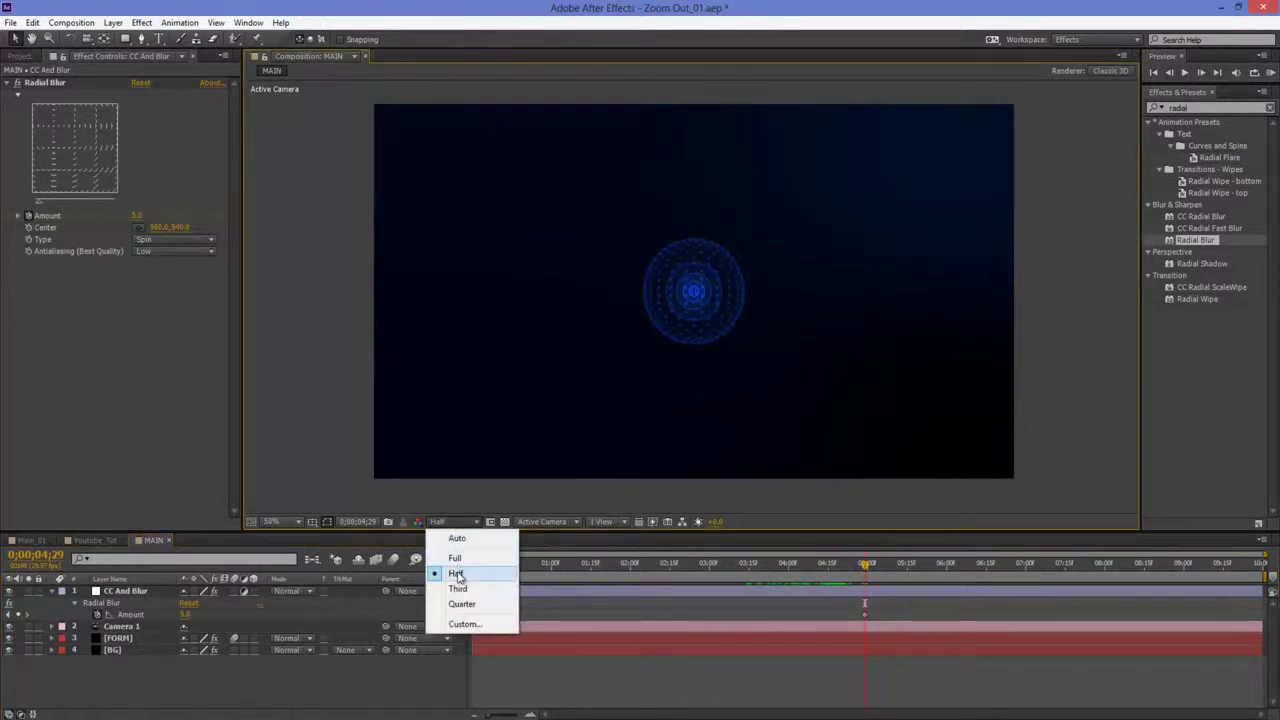
pyautogui.click(455, 558)
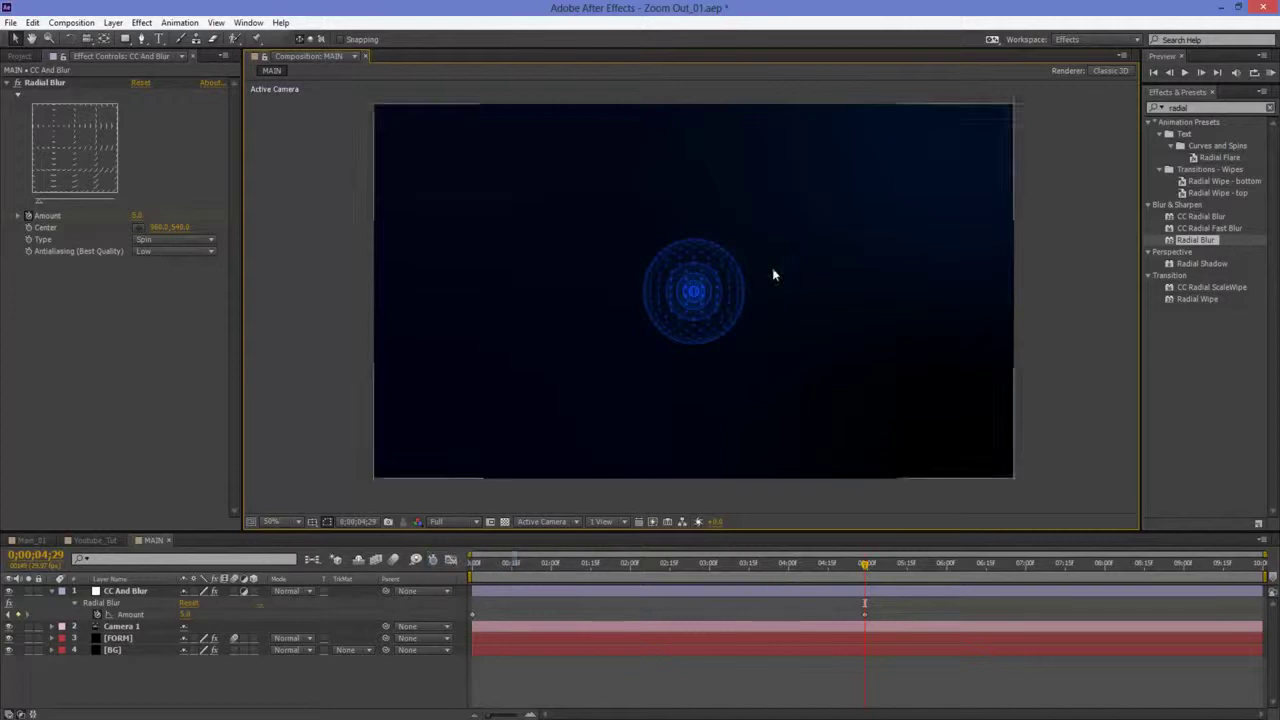
pyautogui.press('.')
pyautogui.moveTo(865, 568)
pyautogui.mouseDown()
pyautogui.moveTo(809, 568)
pyautogui.moveTo(860, 570)
pyautogui.mouseUp()
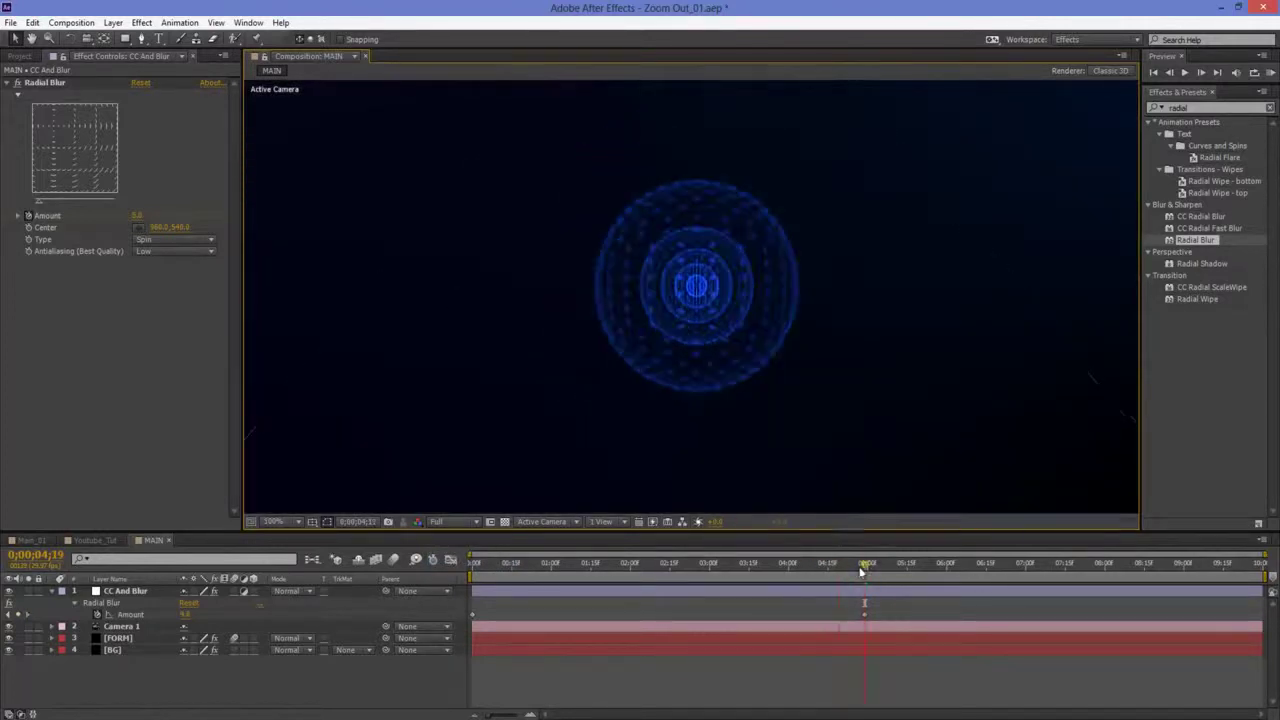
pyautogui.click(445, 521)
pyautogui.click(456, 574)
pyautogui.press(',')
# Step: Collapse the CC And Blur layer's properties and scrub the end of the zoom-out from about 0;00;04;06 to 0;00;04;28
pyautogui.click(208, 694)
pyautogui.click(52, 594)
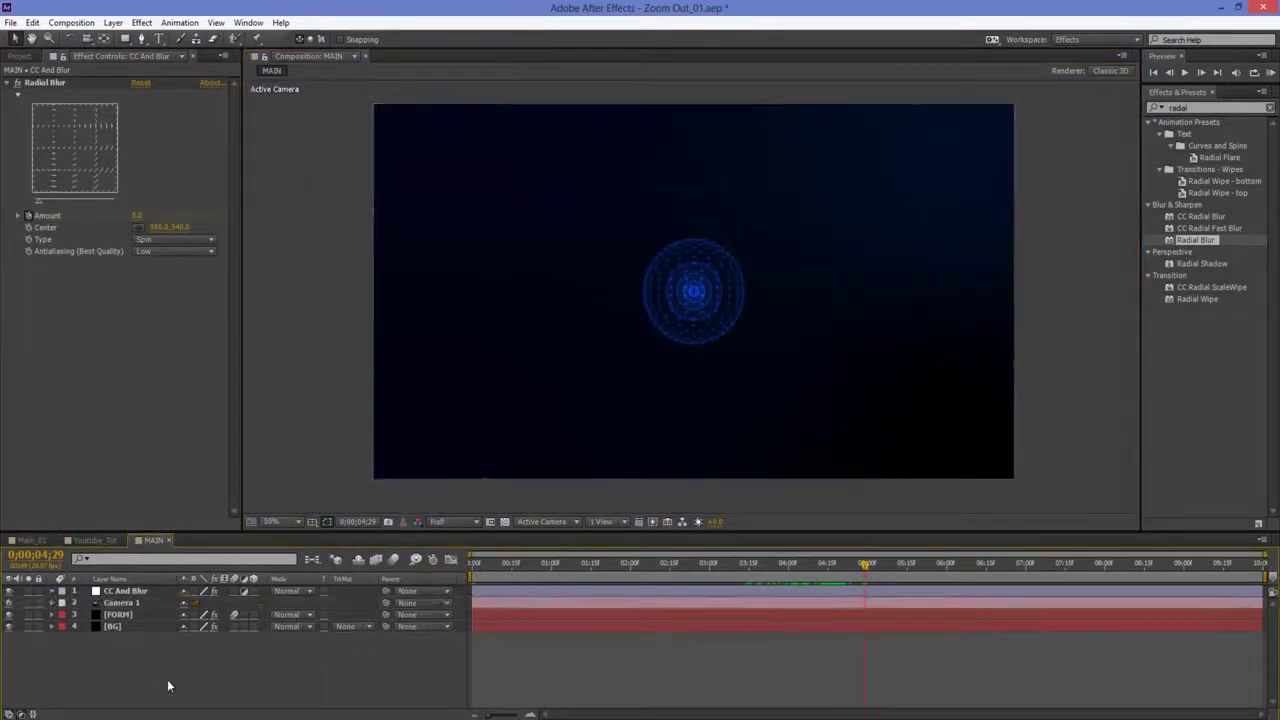
pyautogui.click(805, 566)
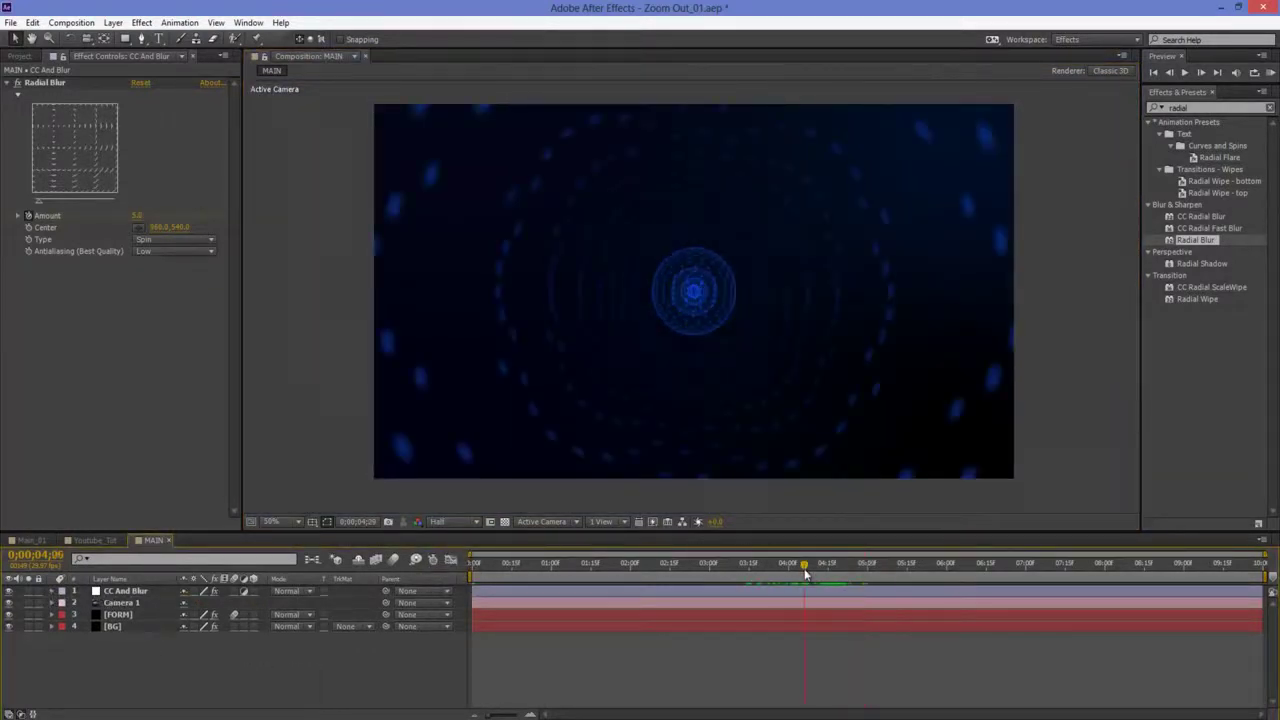
pyautogui.moveTo(808, 573); pyautogui.dragTo(865, 584)
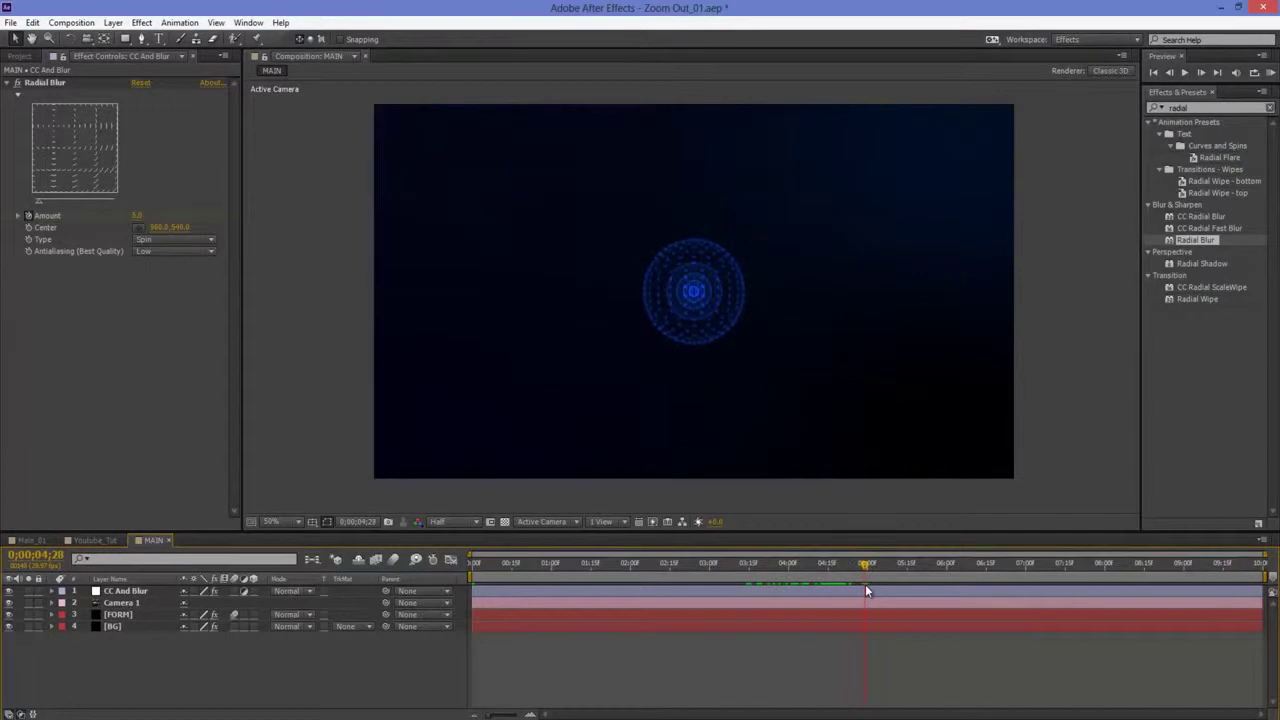
# Step: Check the particle ending in the Youtube_Tut composition at about 0;00;05;12 and return to the MAIN composition
pyautogui.click(98, 541)
pyautogui.moveTo(640, 554); pyautogui.dragTo(614, 585)
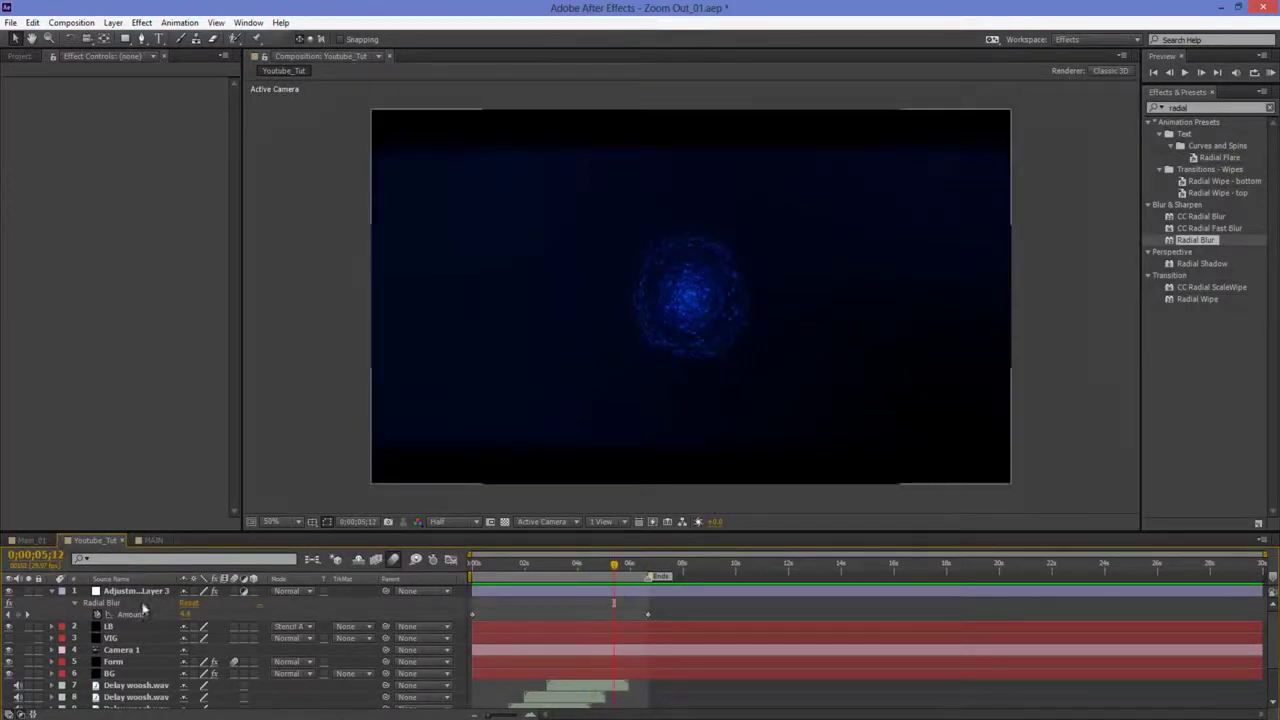
pyautogui.click(158, 540)
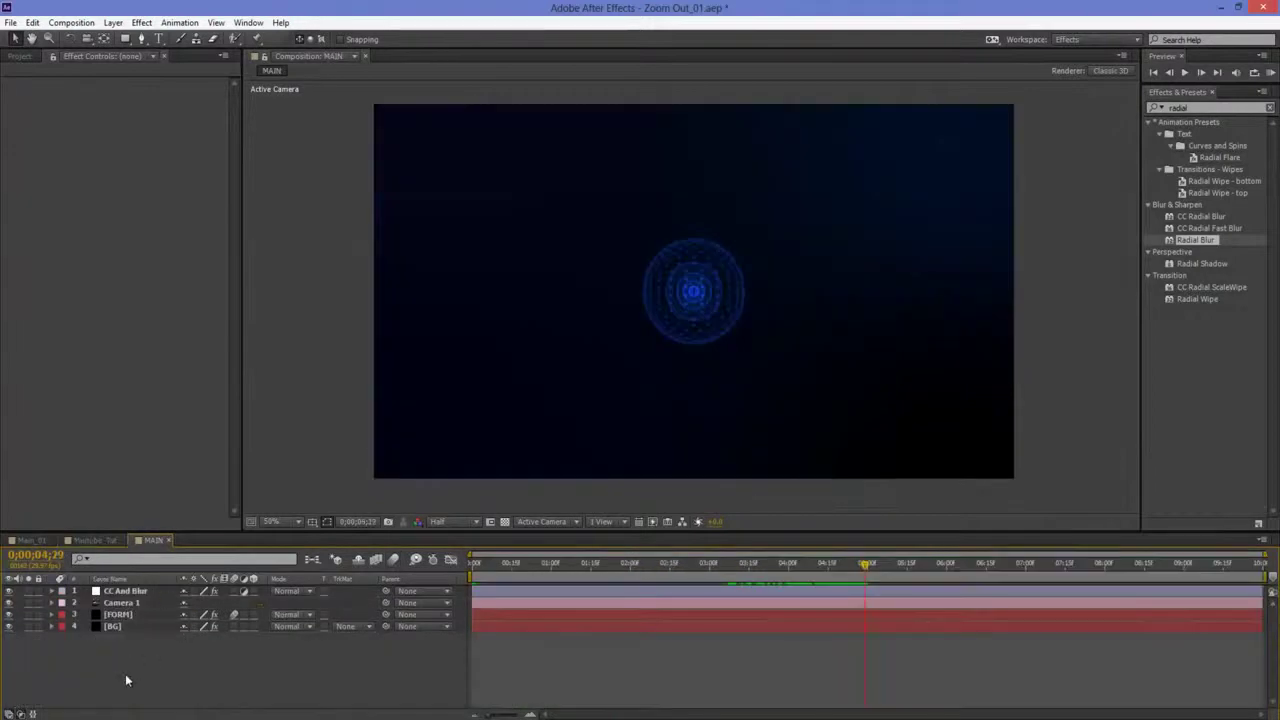
# Step: Show the FORM layer's Form effect settings with Base Form and Particle collapsed and Disperse and Twist expanded
pyautogui.click(121, 614)
pyautogui.click(14, 84)
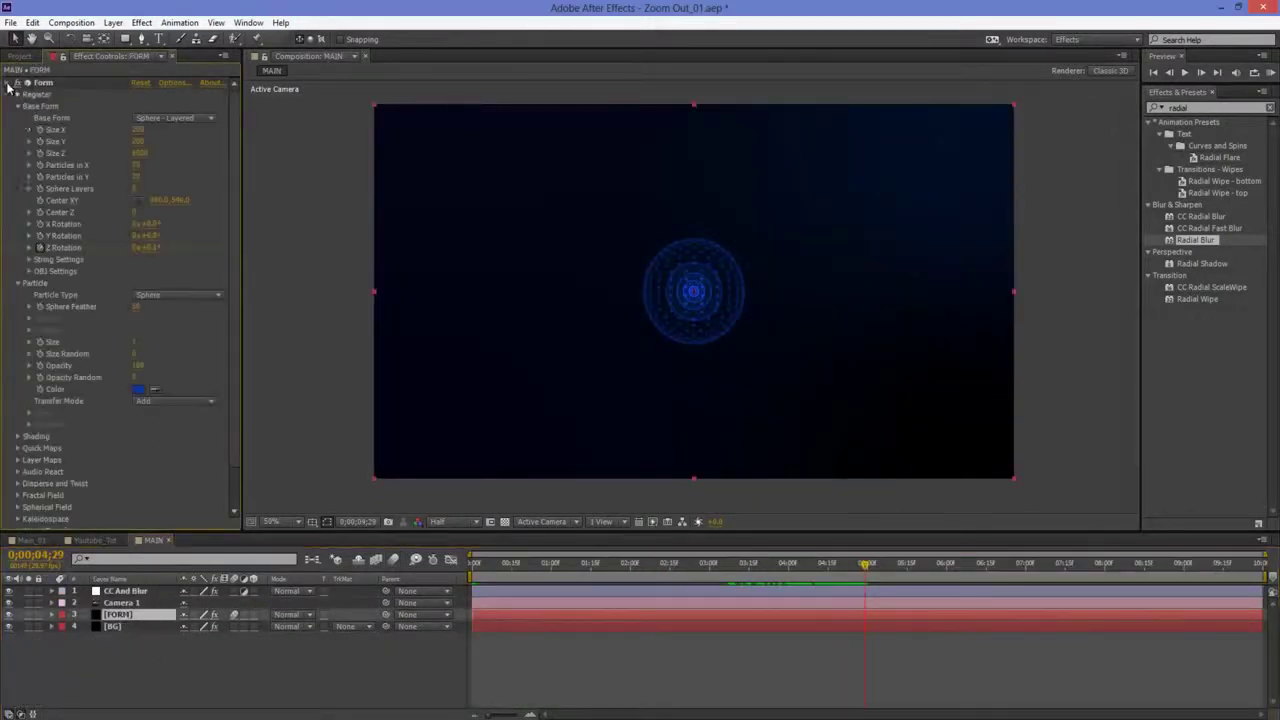
pyautogui.click(18, 106)
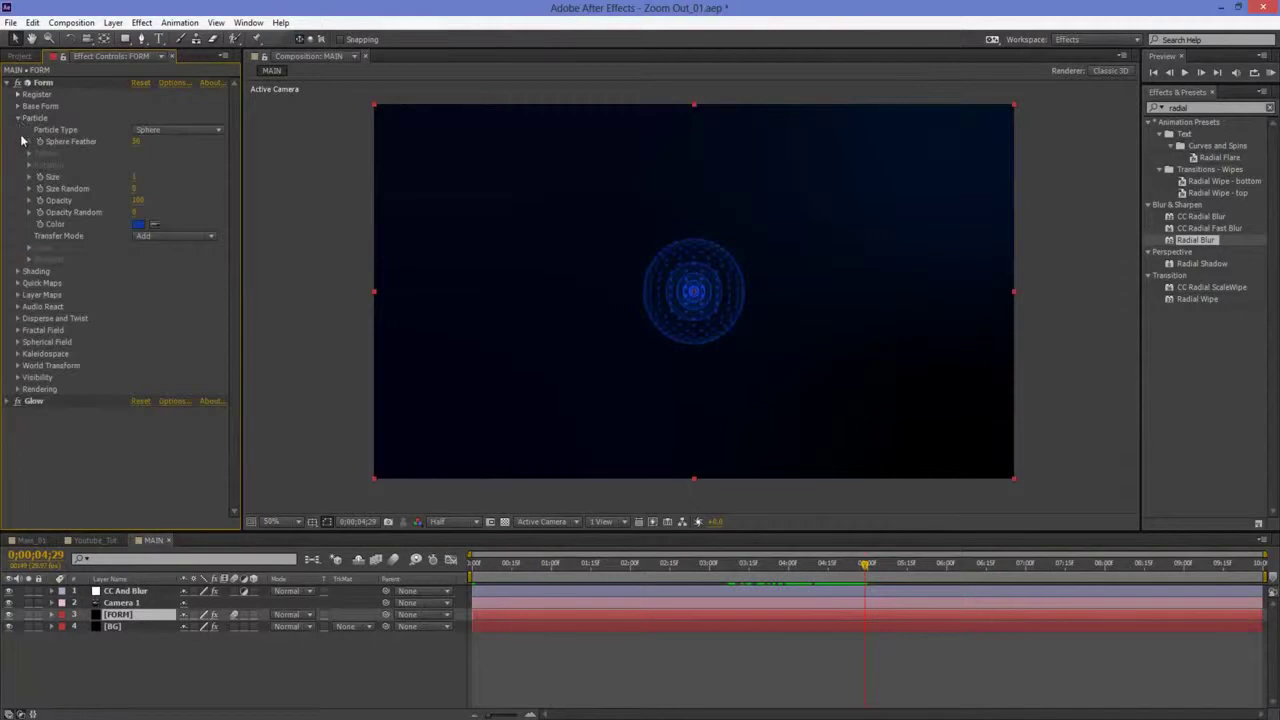
pyautogui.click(19, 119)
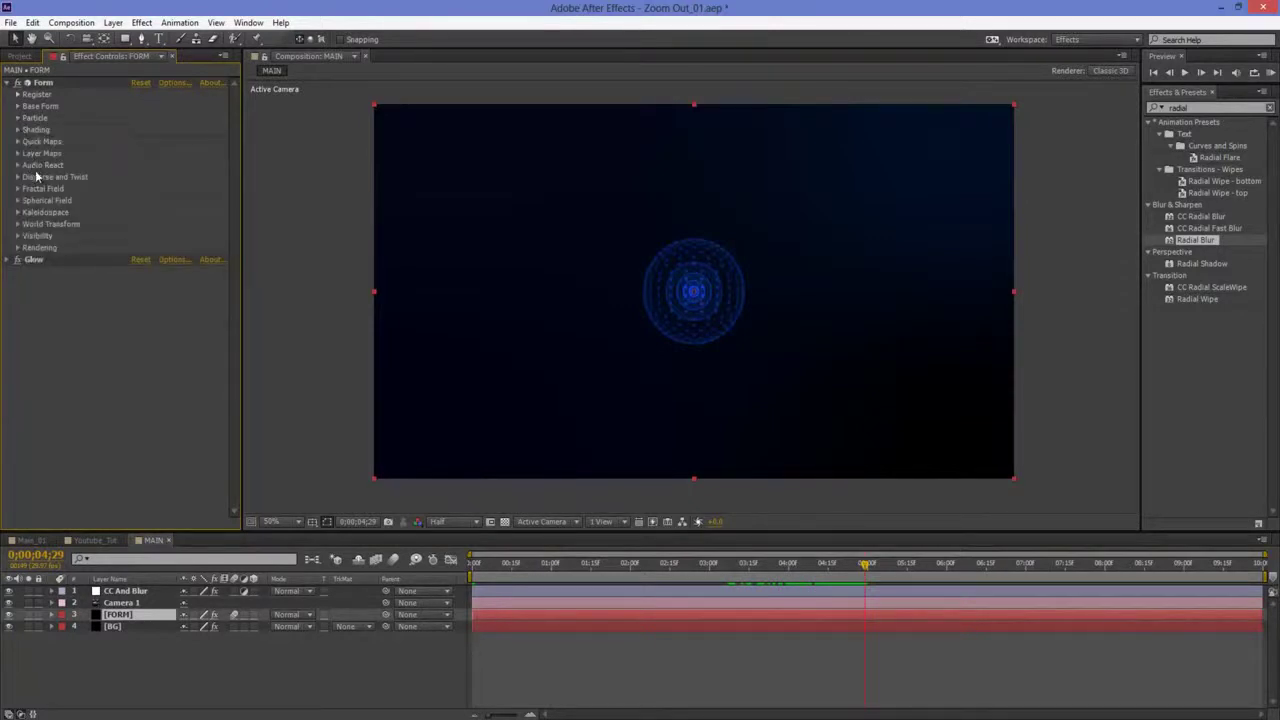
pyautogui.click(17, 177)
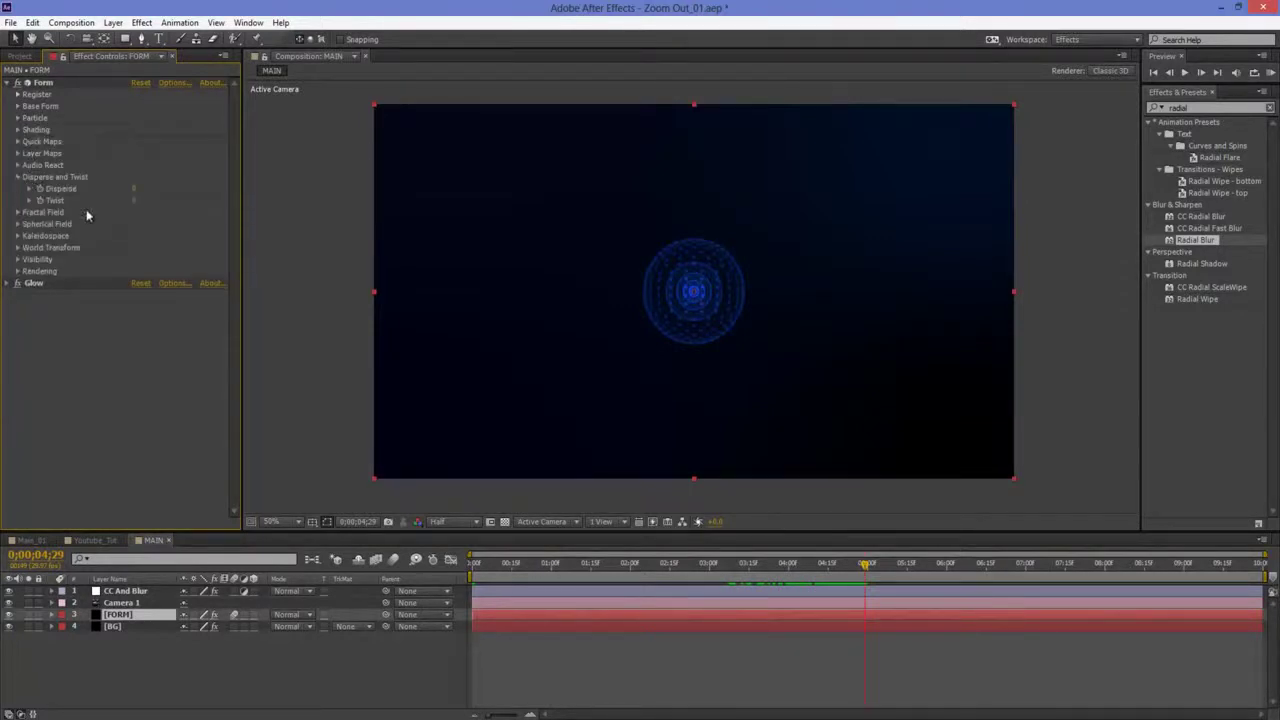
# Step: Set the current time to 0;00;04;20 and enable keyframing for the Form effect's Disperse
pyautogui.moveTo(798, 573); pyautogui.dragTo(838, 570)
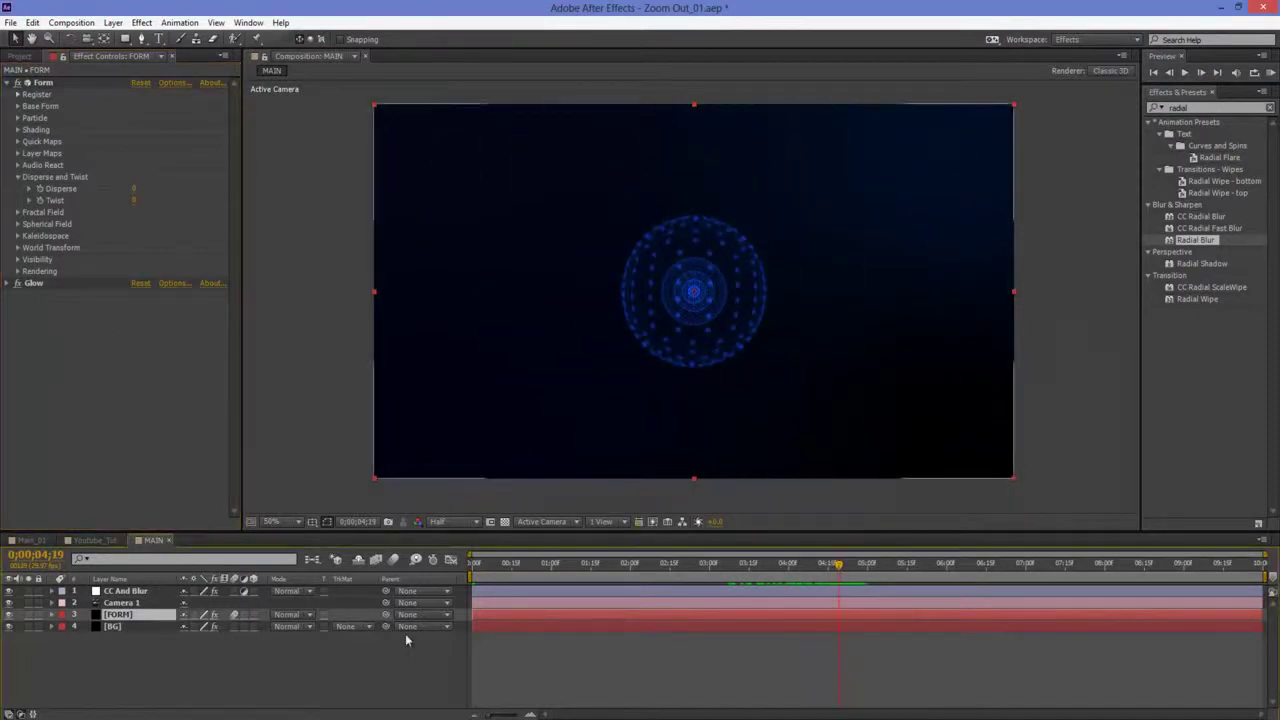
pyautogui.click(50, 551)
pyautogui.doubleClick(58, 555)
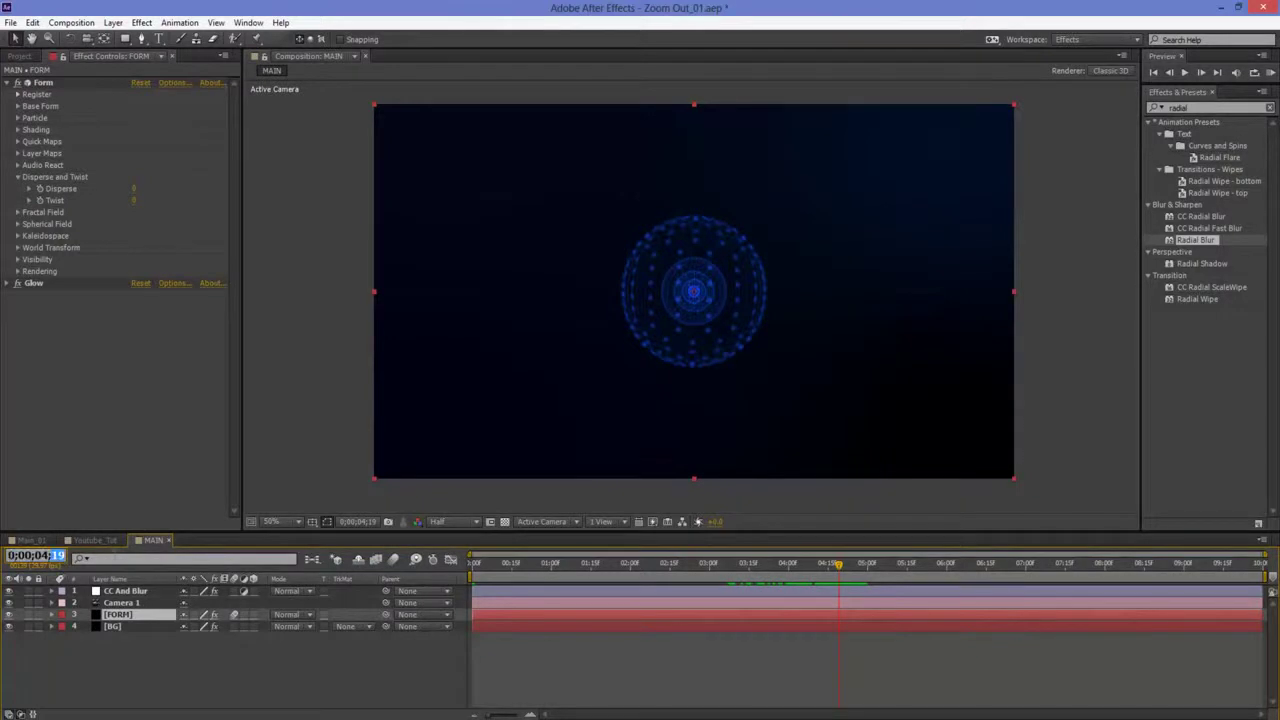
pyautogui.press('Return')
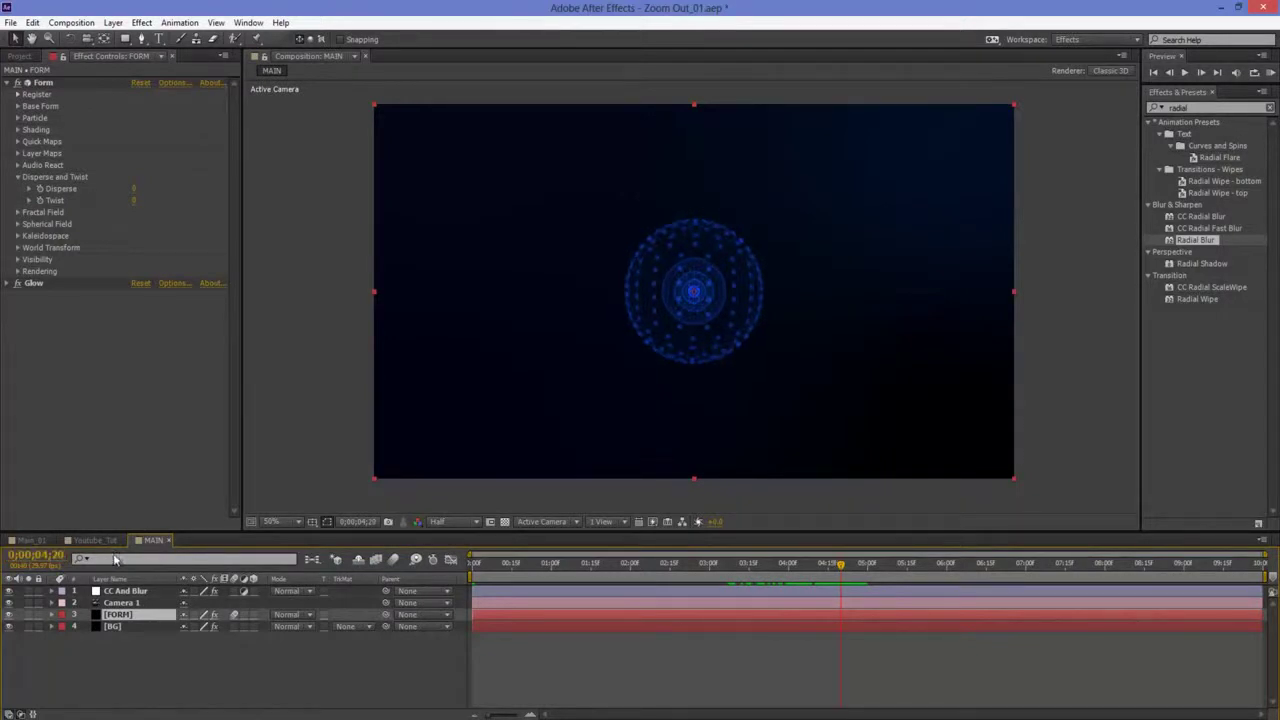
pyautogui.click(40, 189)
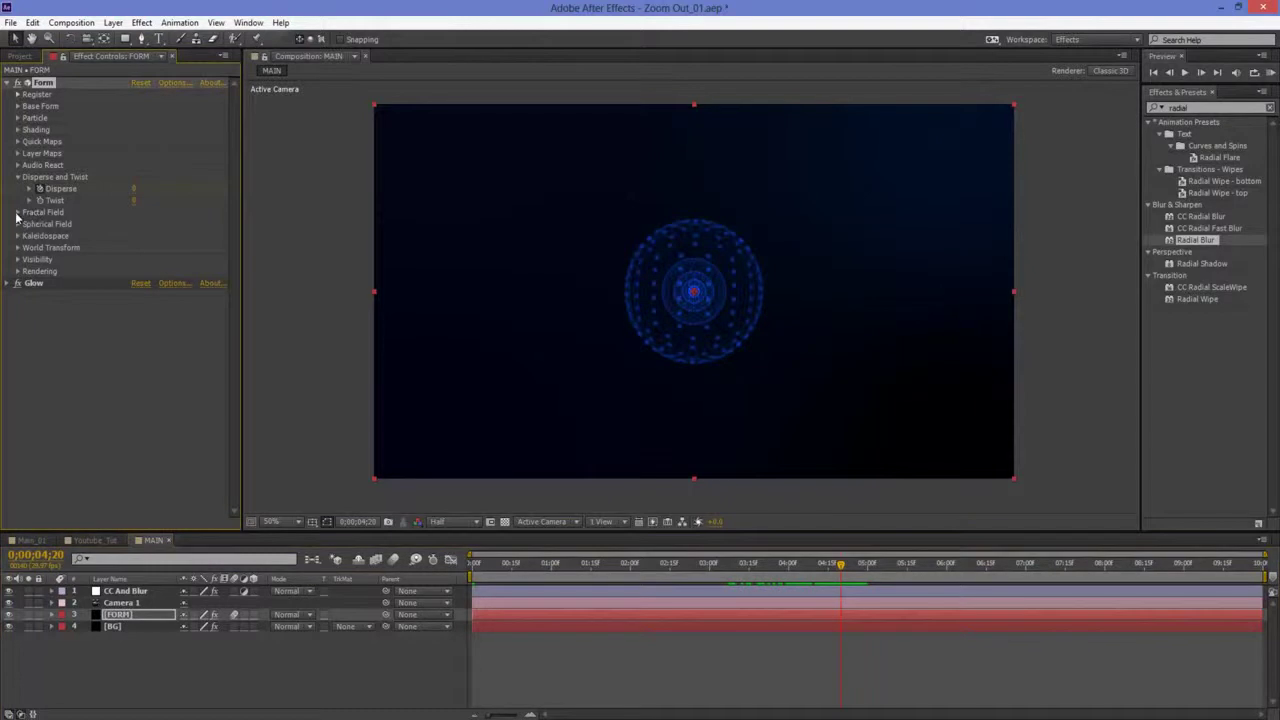
# Step: Enable keyframing for Affect Opacity and Displace in Fractal Field at 0;00;04;20, and reveal the FORM layer's keyframed properties
pyautogui.click(17, 212)
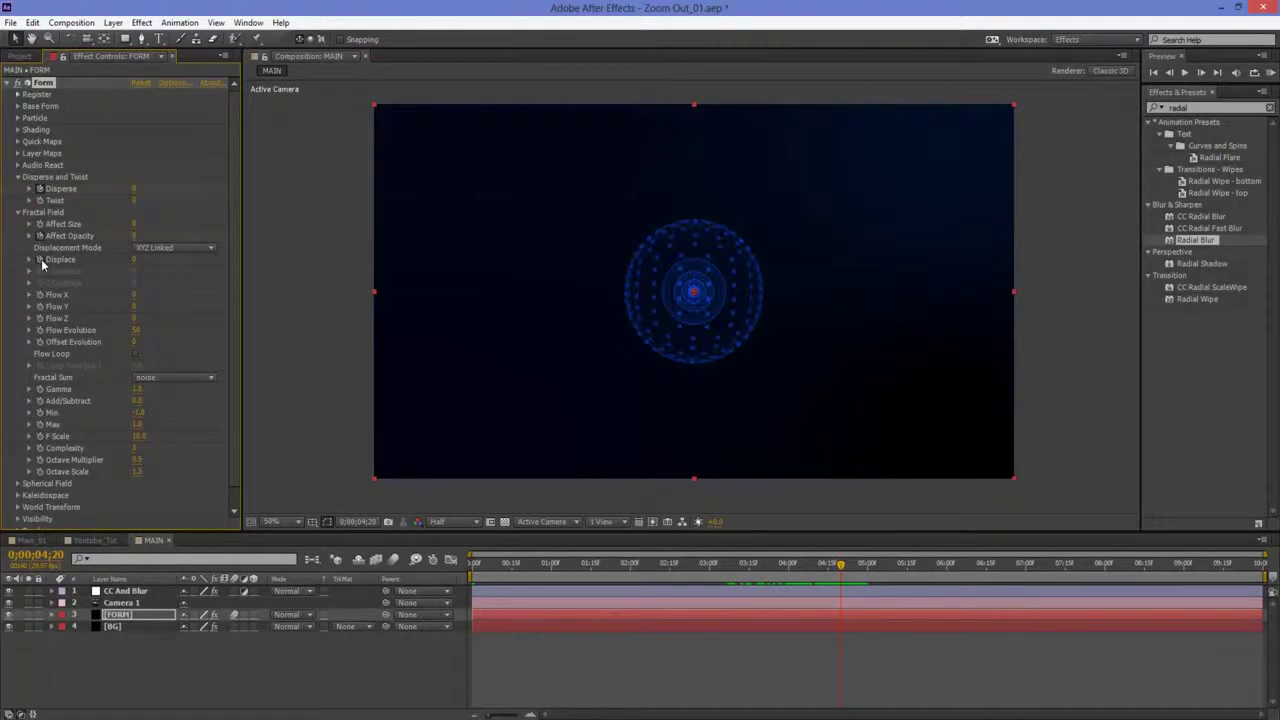
pyautogui.press('u')
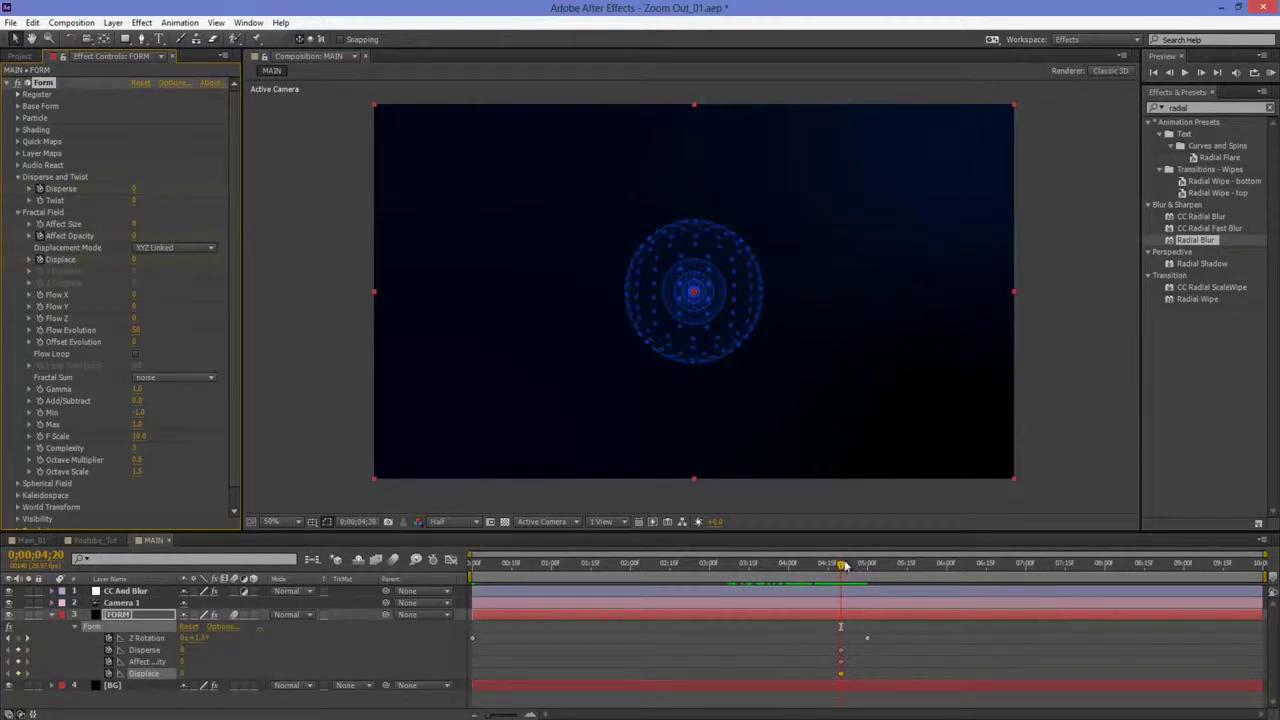
pyautogui.moveTo(844, 568)
pyautogui.mouseDown()
pyautogui.moveTo(869, 574)
pyautogui.moveTo(841, 575)
pyautogui.mouseUp()
pyautogui.moveTo(830, 628); pyautogui.dragTo(852, 694)
# Step: Move the current time to 0;00;06;15 and add a Disperse keyframe of 20 on the FORM layer
pyautogui.moveTo(841, 568); pyautogui.dragTo(986, 566)
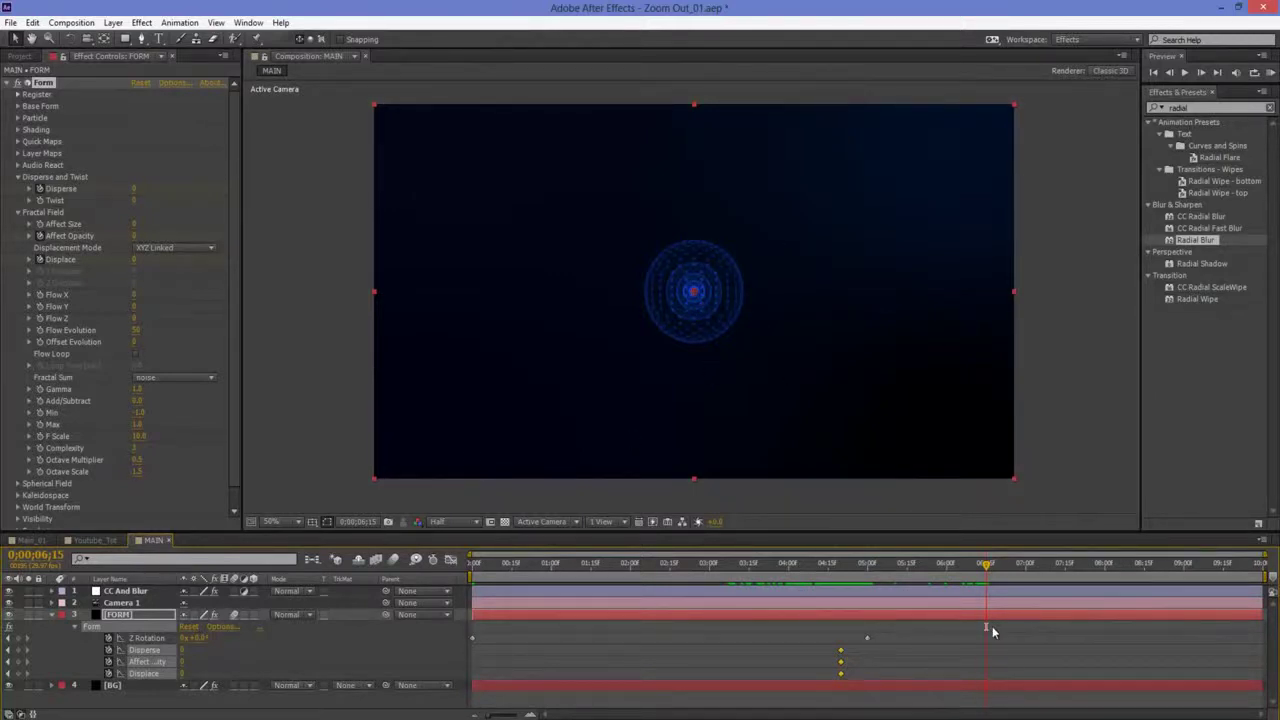
pyautogui.click(196, 658)
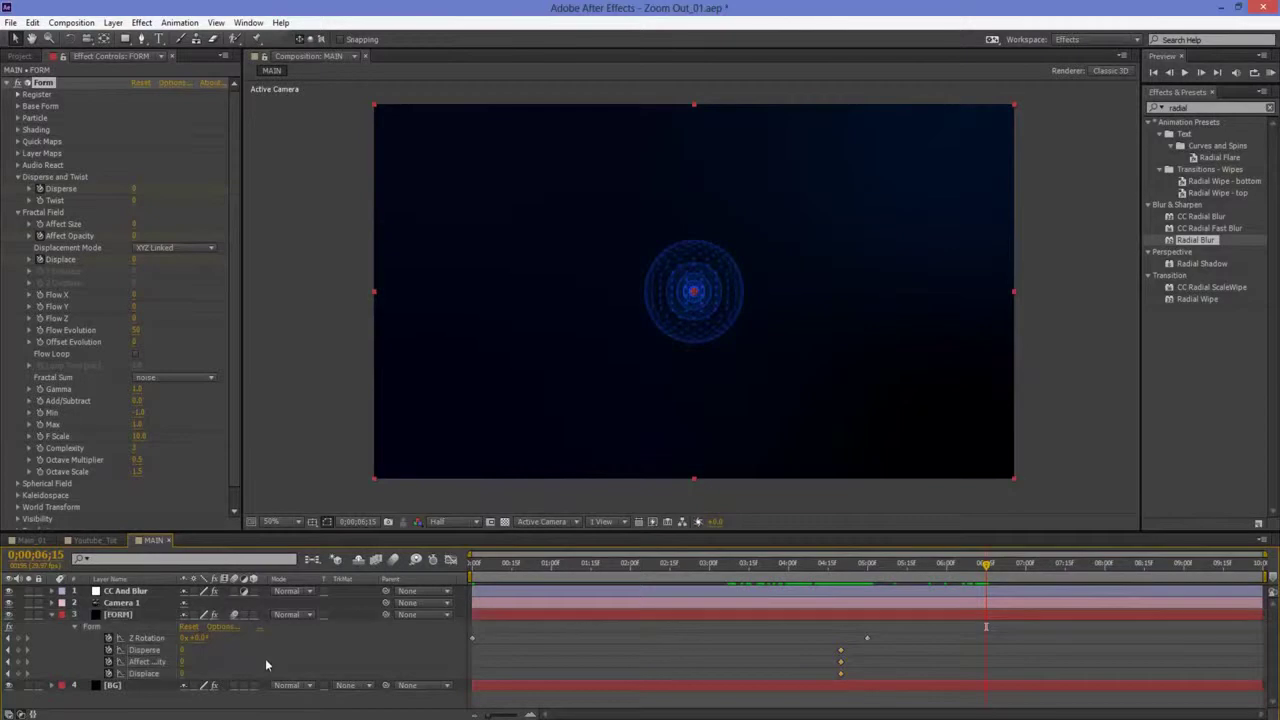
pyautogui.click(157, 651)
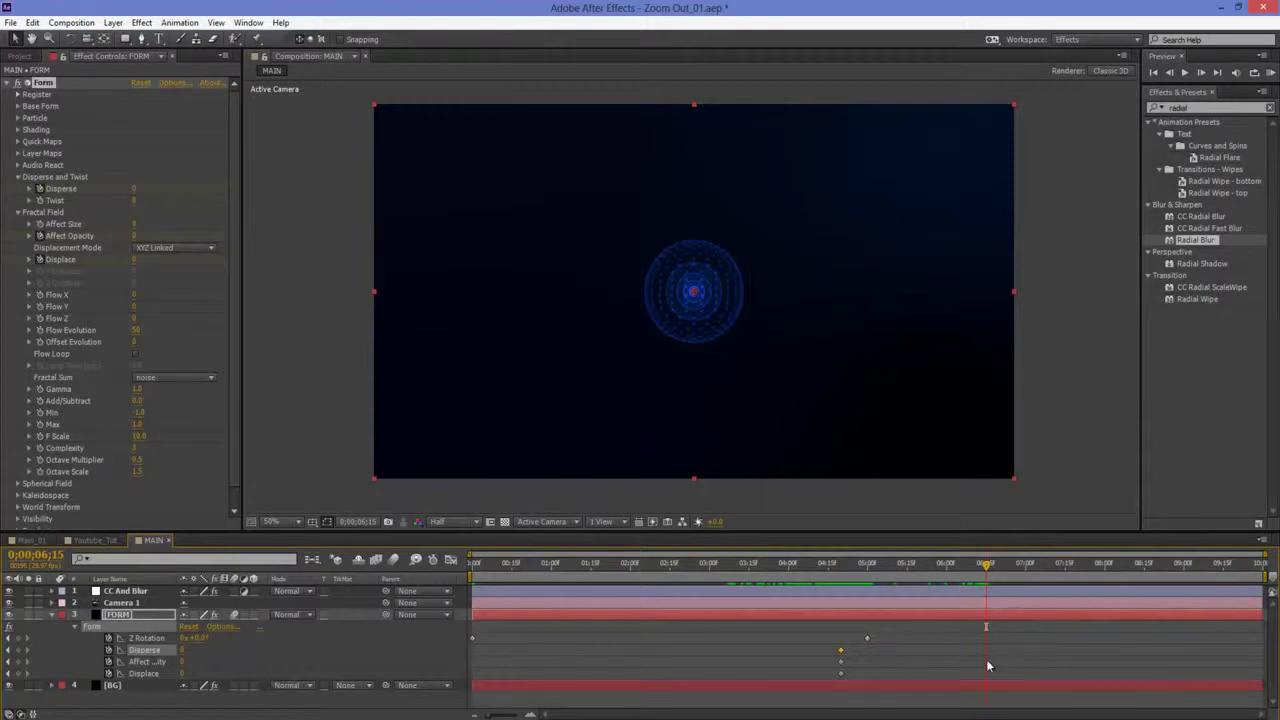
pyautogui.click(278, 675)
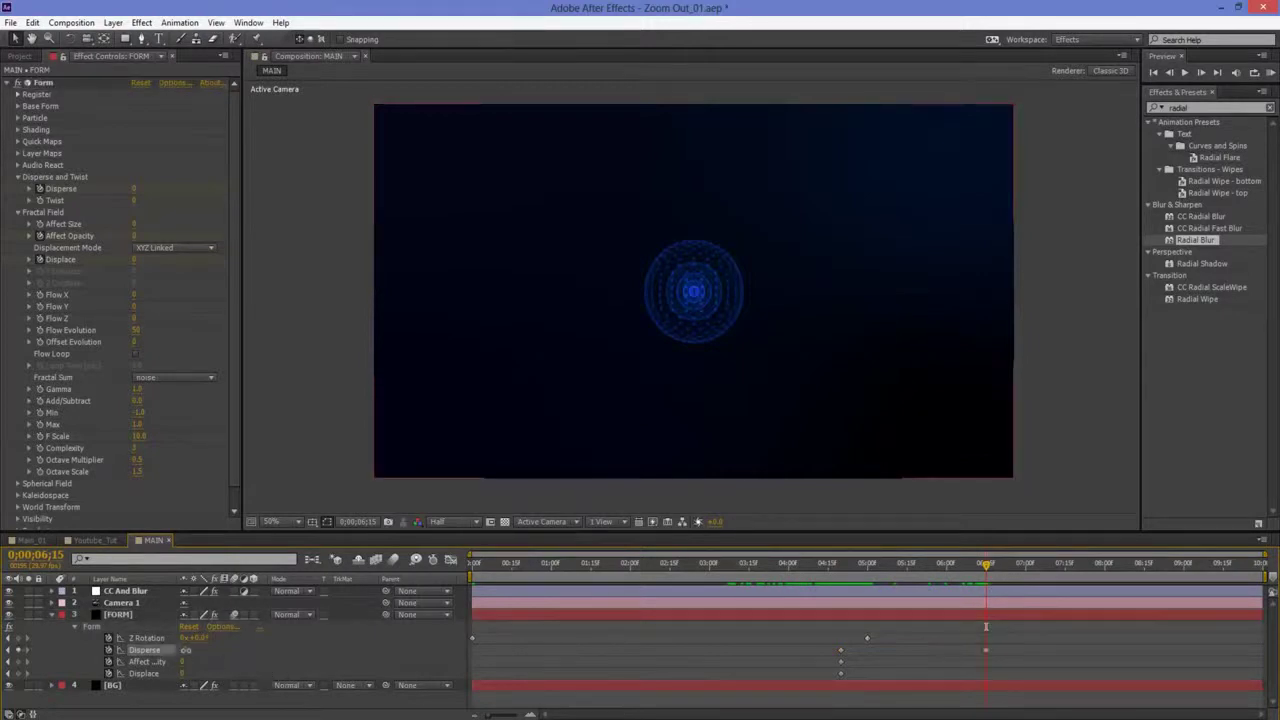
pyautogui.hotkey('ctrl', 'v')
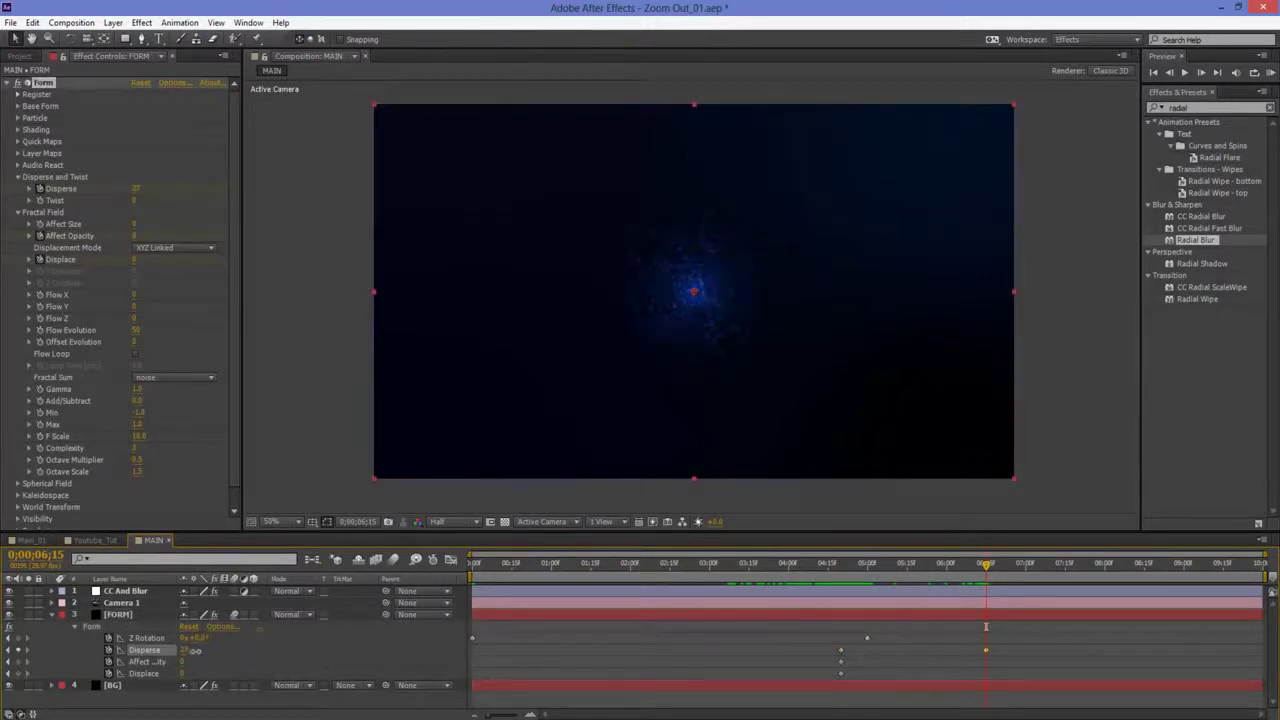
pyautogui.click(186, 650)
pyautogui.write('20')
pyautogui.press('Return')
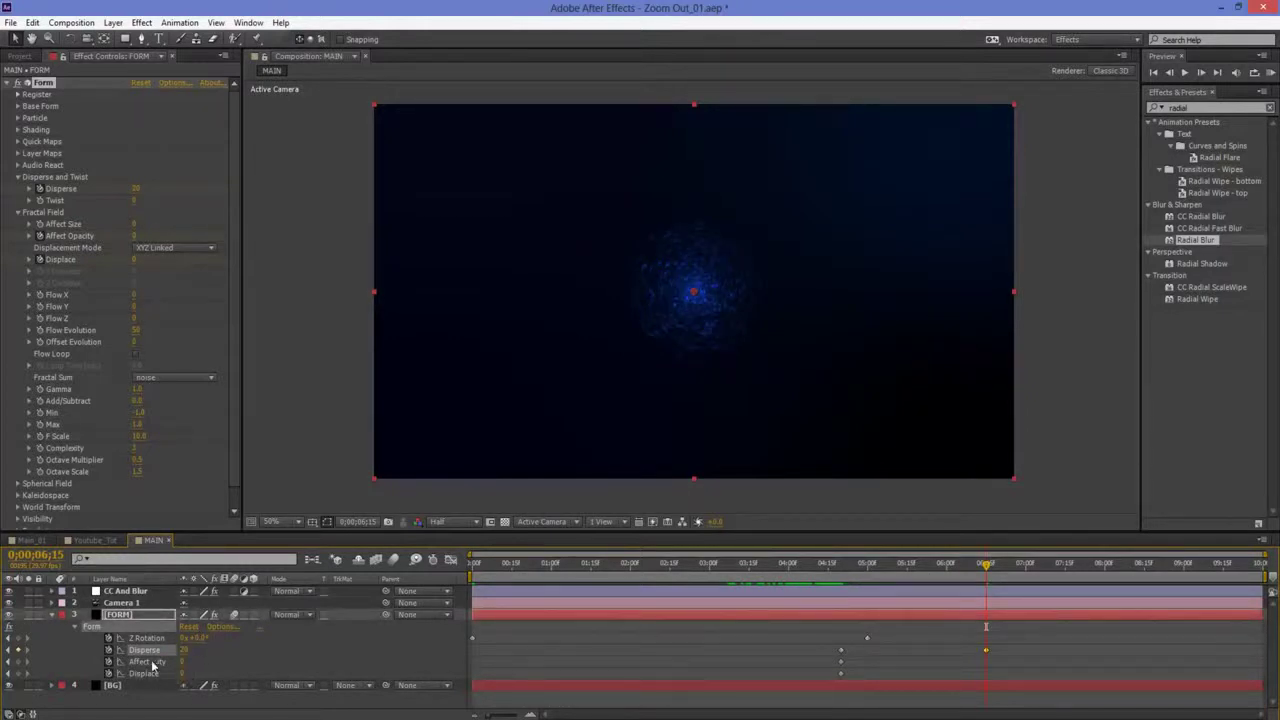
# Step: Keyframe Affect Opacity at 100 at 0;00;06;15 and widen the layer name column to show the full property name
pyautogui.click(147, 662)
pyautogui.click(185, 662)
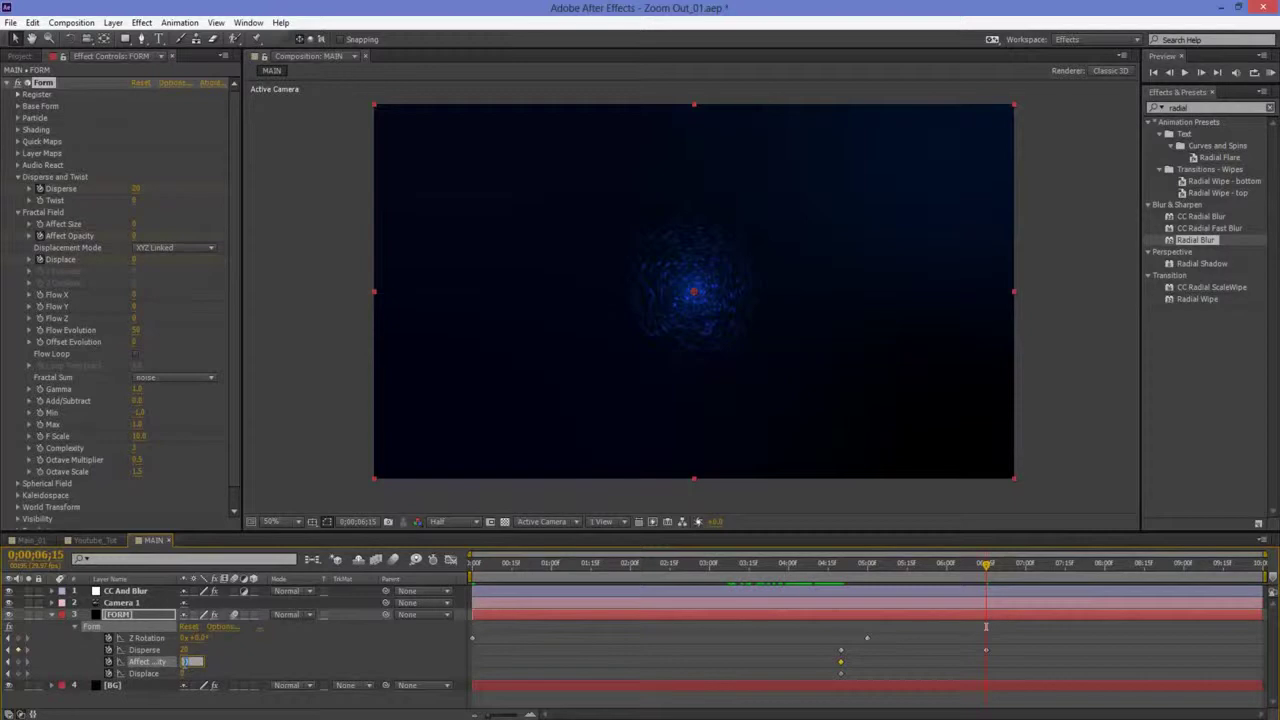
pyautogui.write('100')
pyautogui.press('Return')
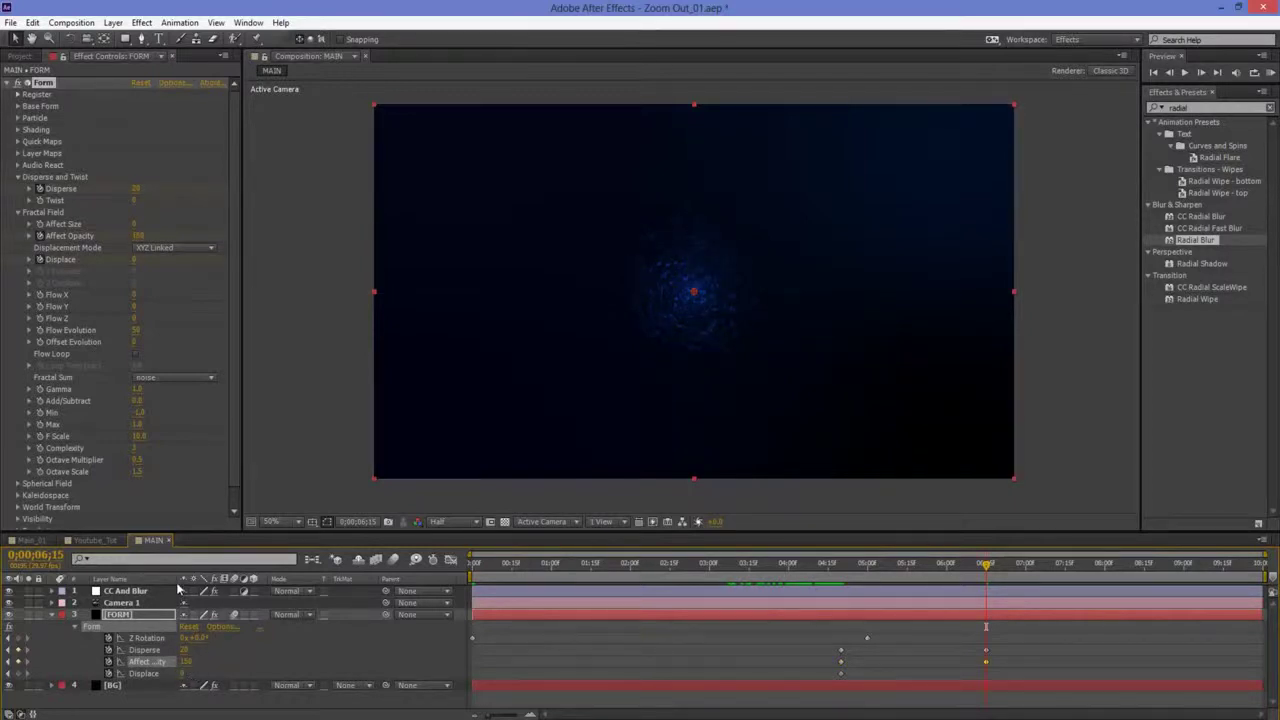
pyautogui.moveTo(176, 579); pyautogui.dragTo(221, 579)
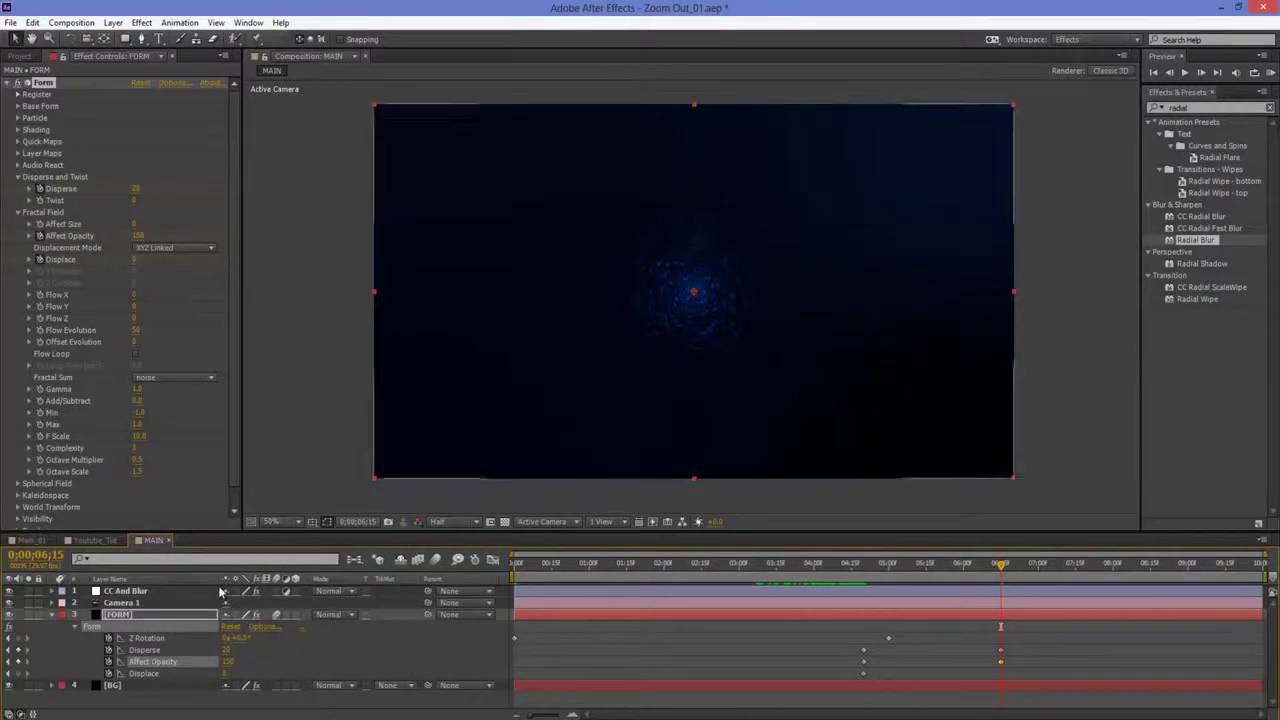
# Step: Add a Displace keyframe of 20 on the FORM layer at 0;00;06;15
pyautogui.click(166, 676)
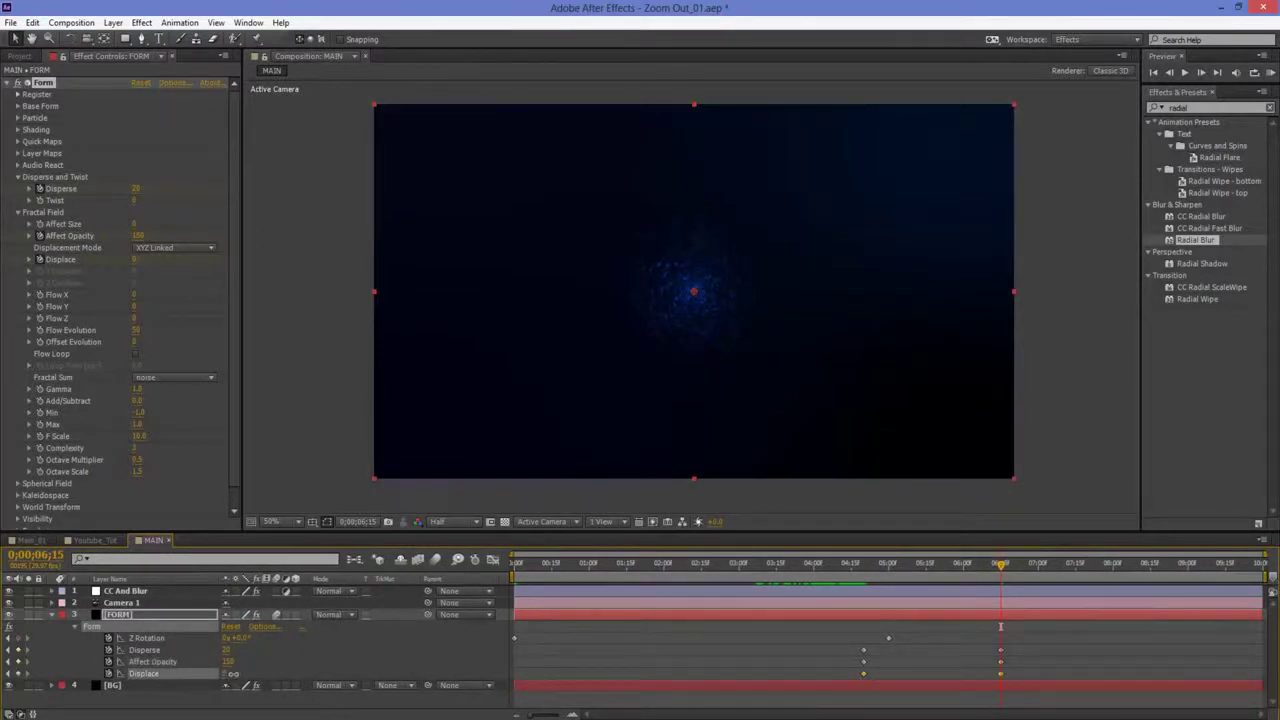
pyautogui.click(226, 674)
pyautogui.write('20')
pyautogui.press('Return')
# Step: Enable Opacity keyframing on the FORM layer at 0;00;04;20 and shift that keyframe to just after 0;00;05;00
pyautogui.moveTo(885, 568); pyautogui.dragTo(864, 568)
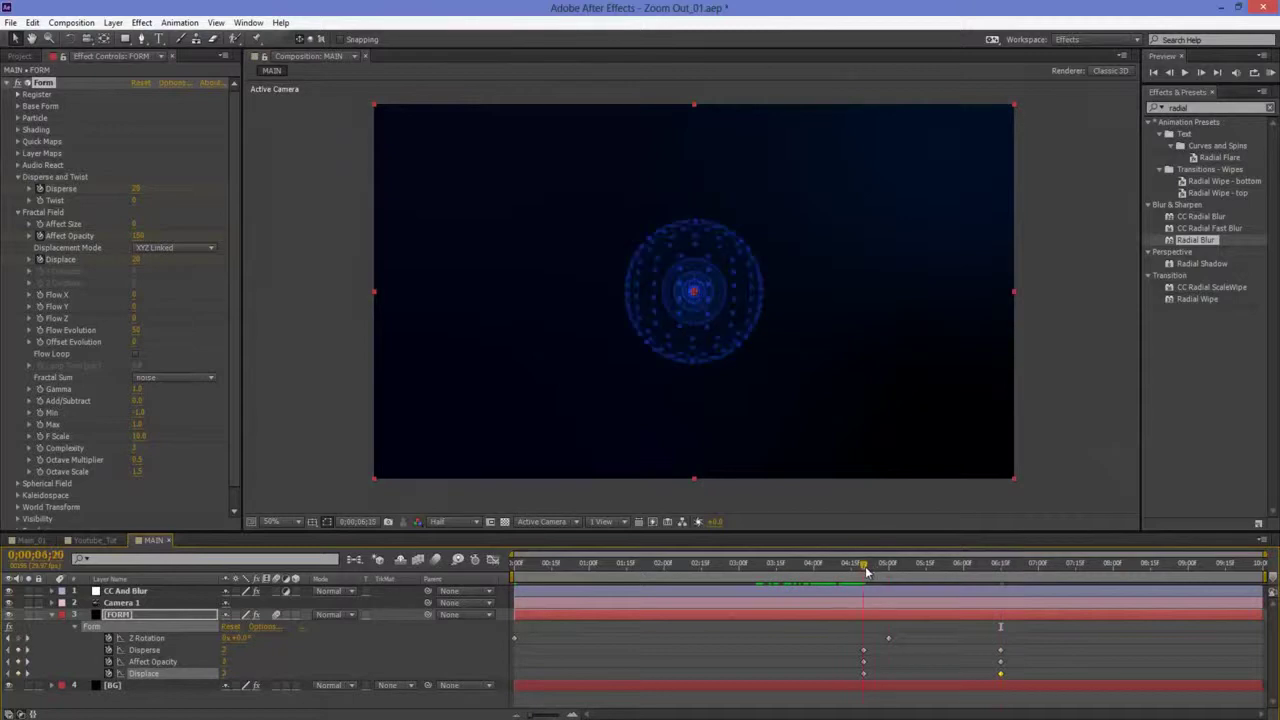
pyautogui.click(130, 617)
pyautogui.hotkey('shift', 't')
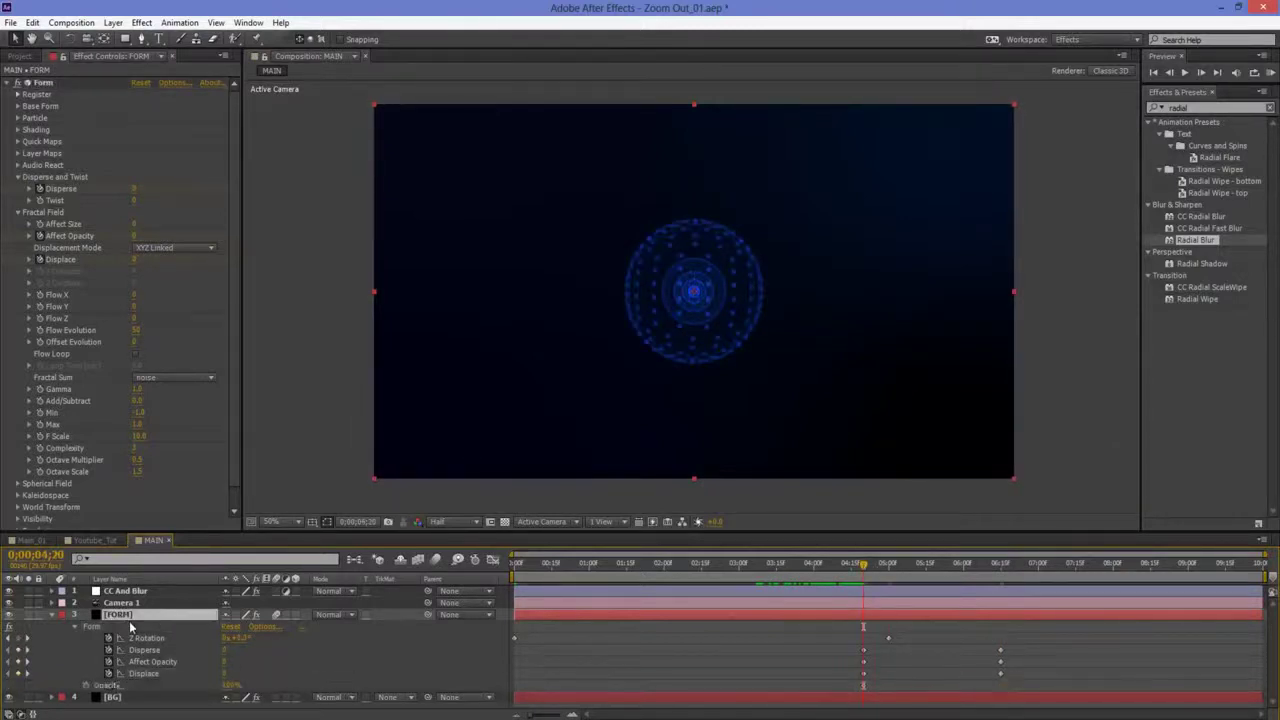
pyautogui.click(86, 686)
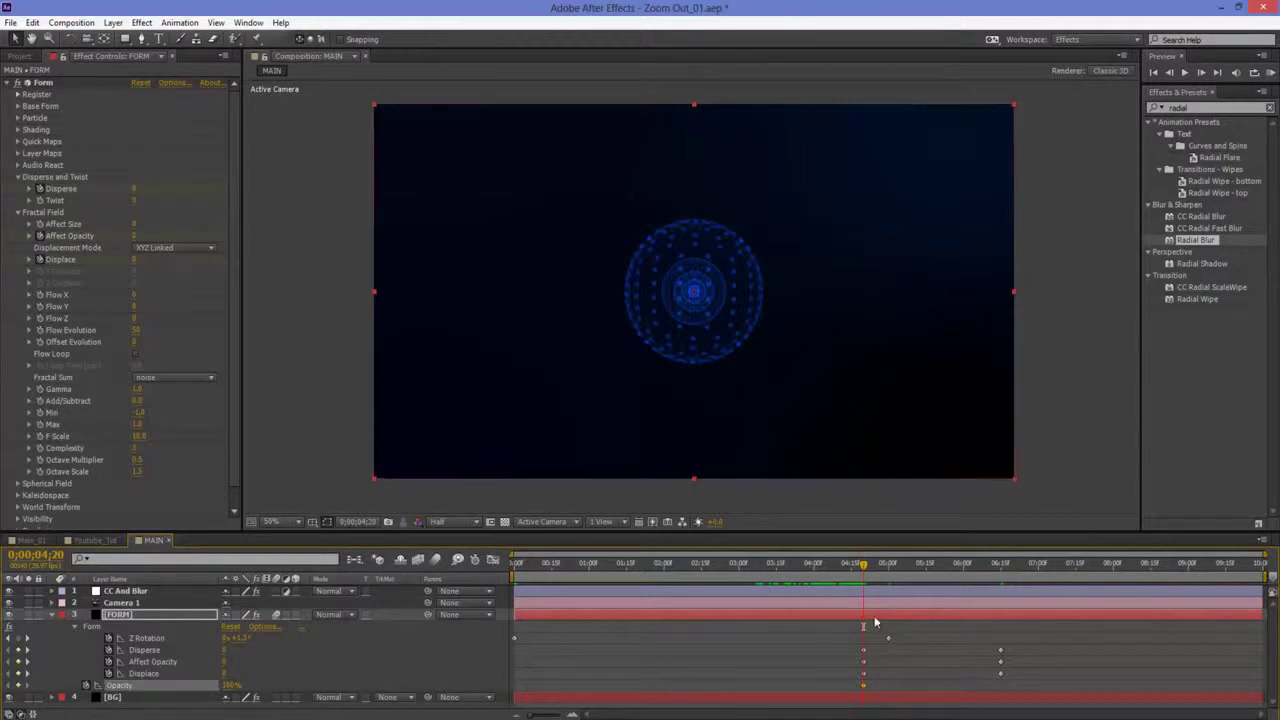
pyautogui.moveTo(868, 692); pyautogui.dragTo(905, 692)
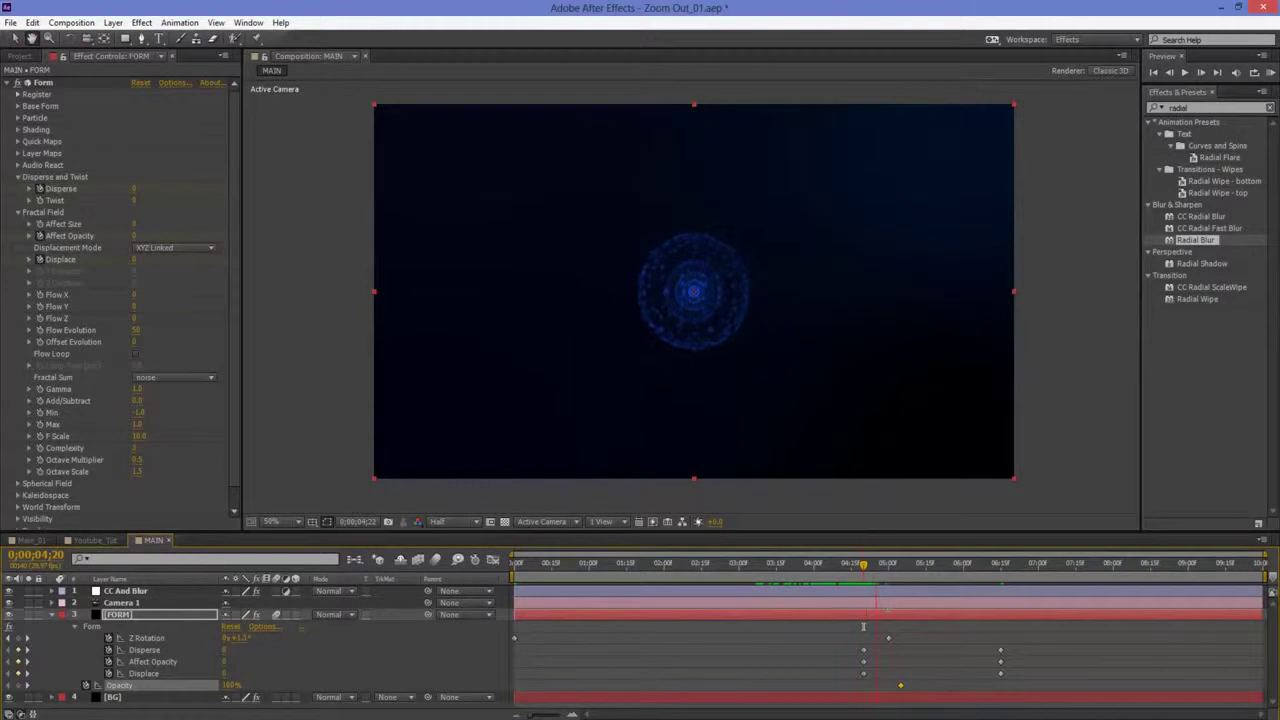
# Step: Preview the dispersal and add a FORM layer Opacity keyframe of 0% at 0;00;06;15
pyautogui.press('space')
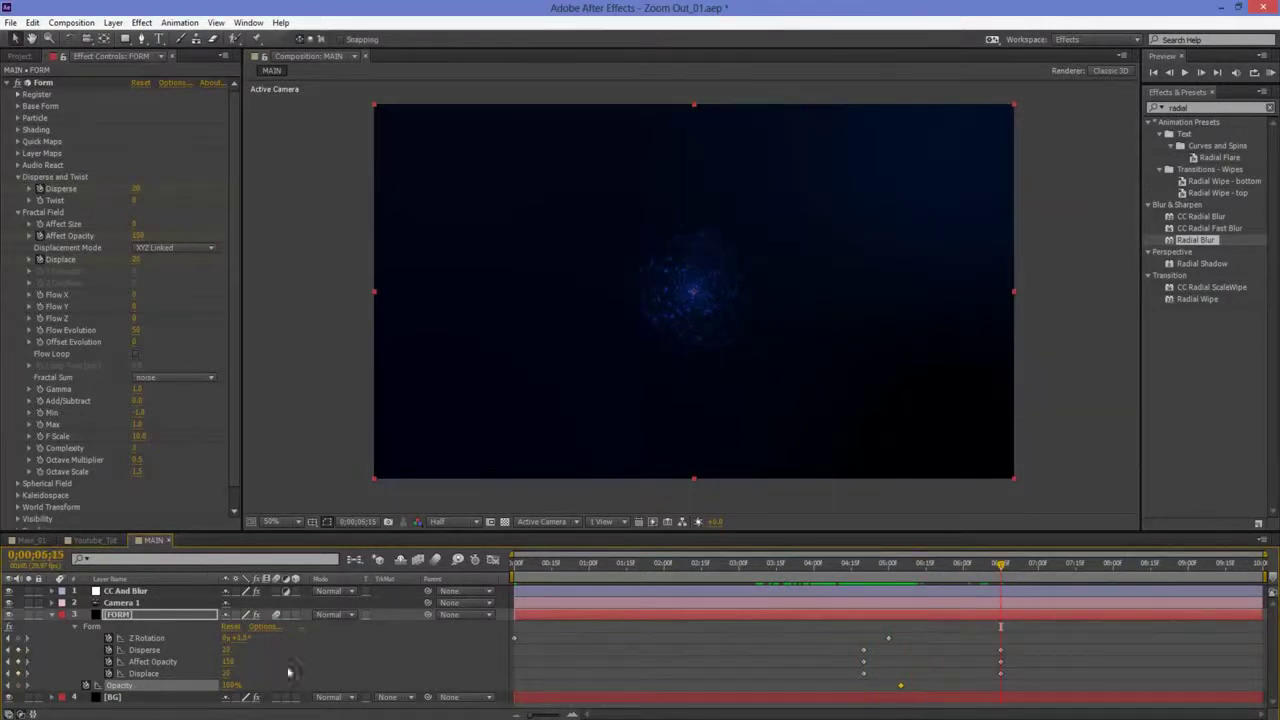
pyautogui.click(229, 686)
pyautogui.write('0')
pyautogui.press('Return')
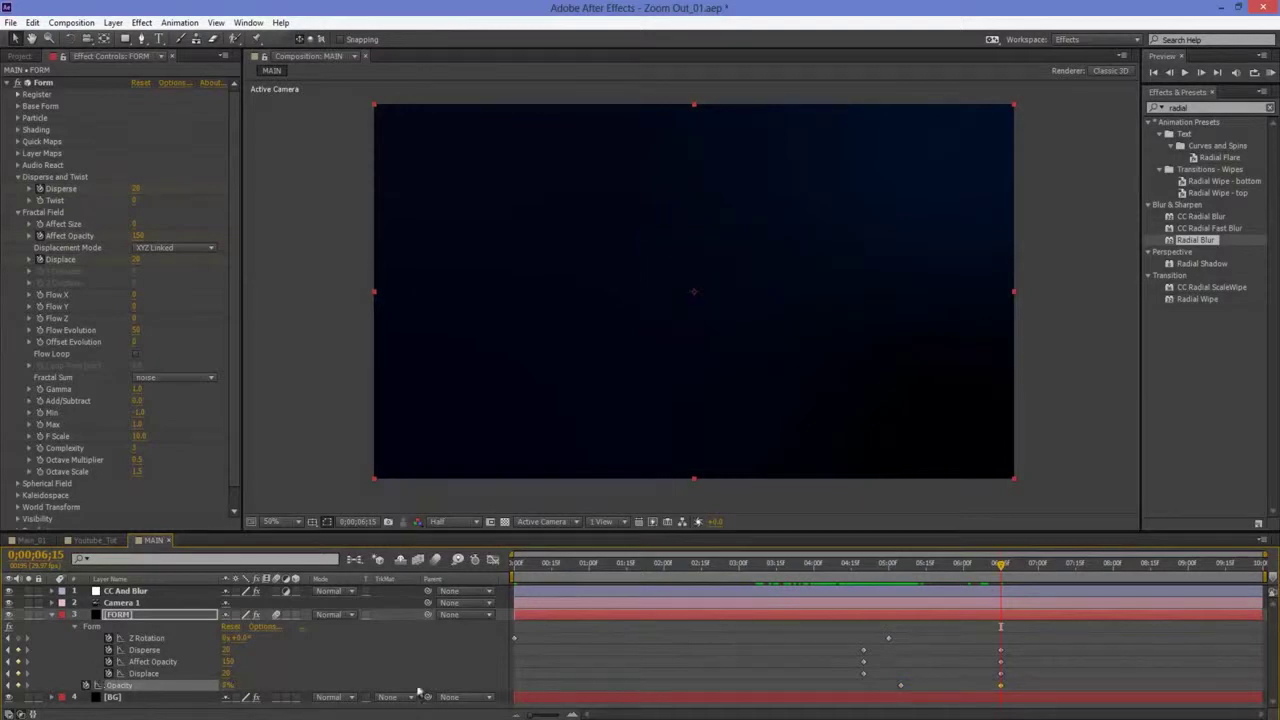
pyautogui.click(715, 669)
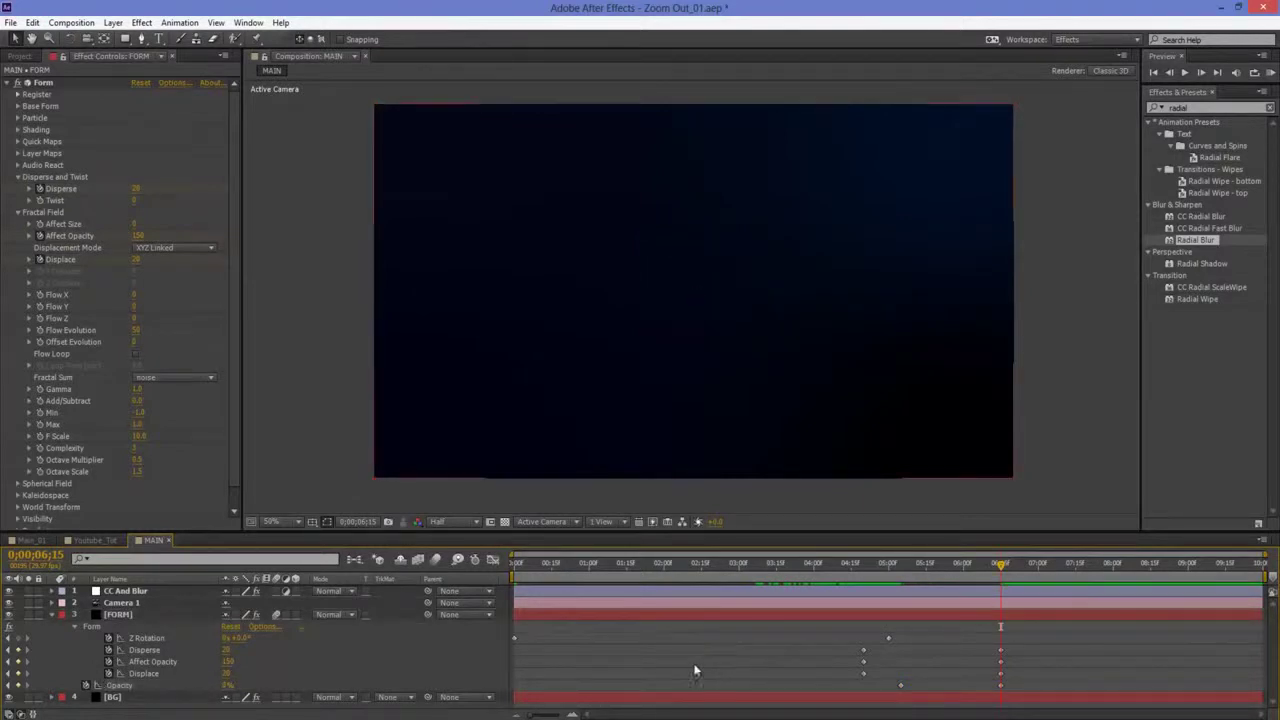
# Step: Reveal Camera 1's Position keyframes, select the one at 0;00;05;00 and preview the camera motion around it
pyautogui.click(153, 600)
pyautogui.press('p')
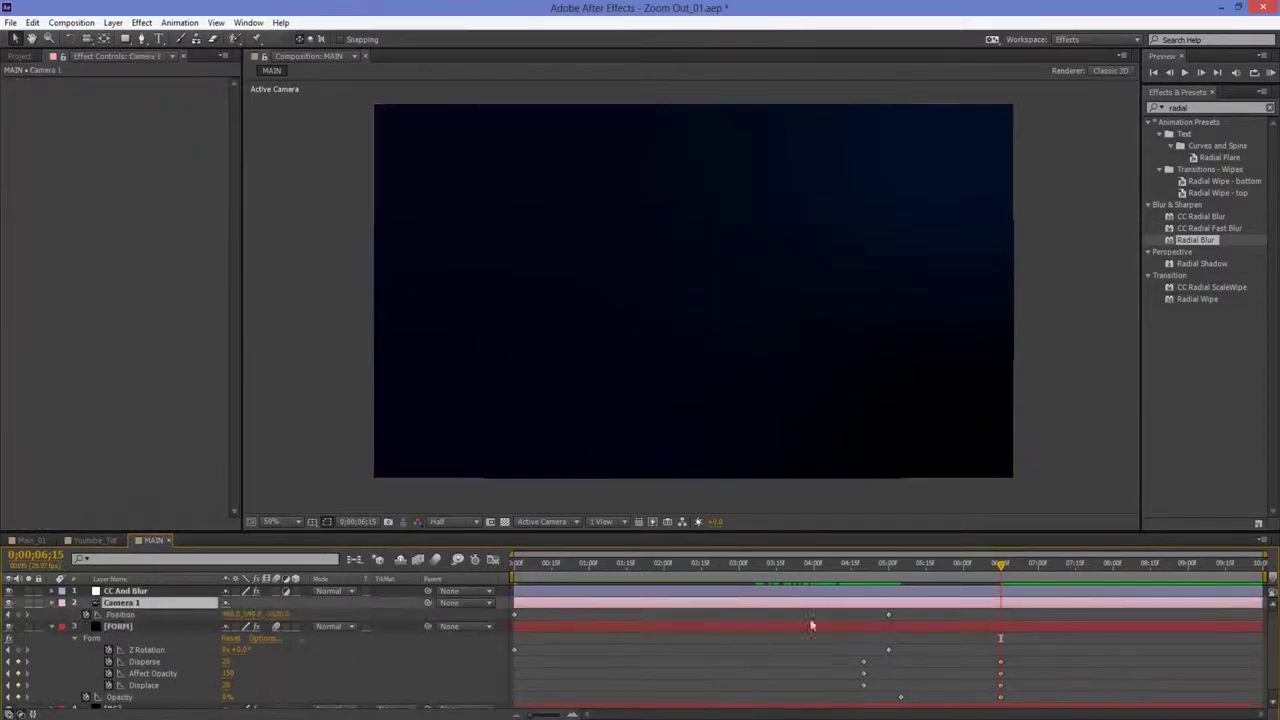
pyautogui.click(887, 565)
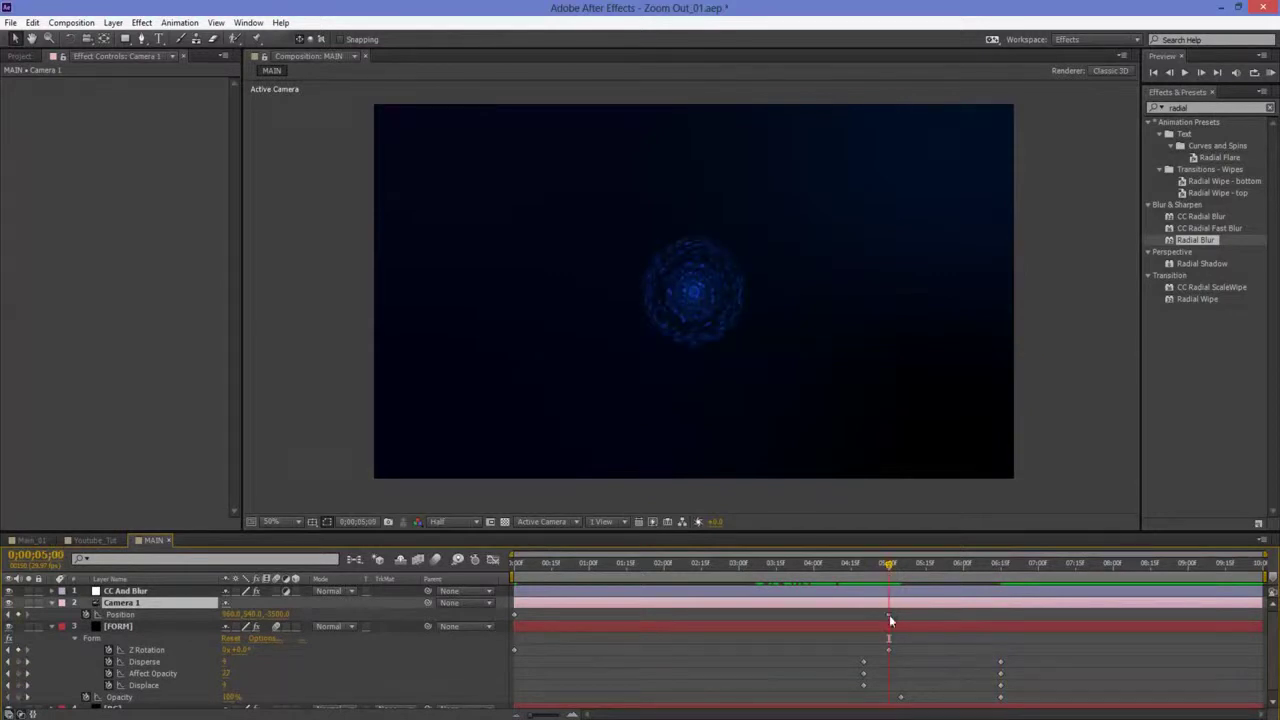
pyautogui.click(888, 614)
pyautogui.moveTo(888, 566); pyautogui.dragTo(859, 583)
pyautogui.press('space')
pyautogui.press('space')
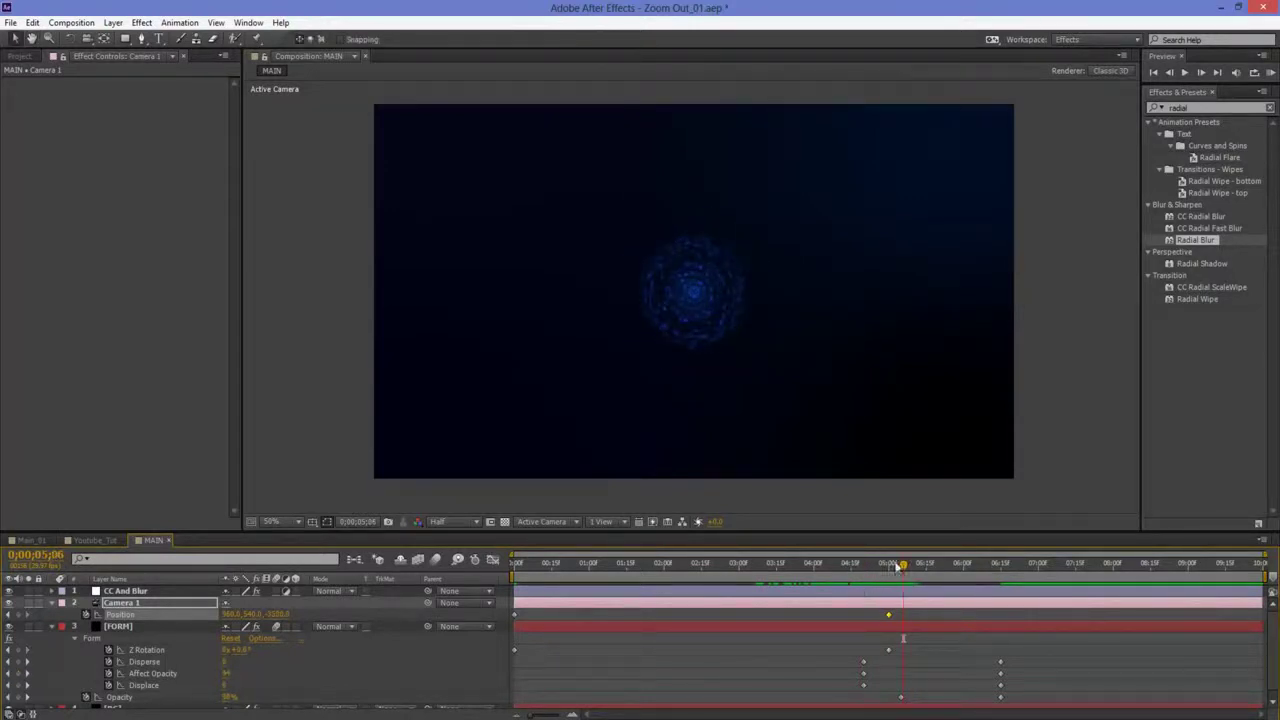
pyautogui.rightClick(888, 614)
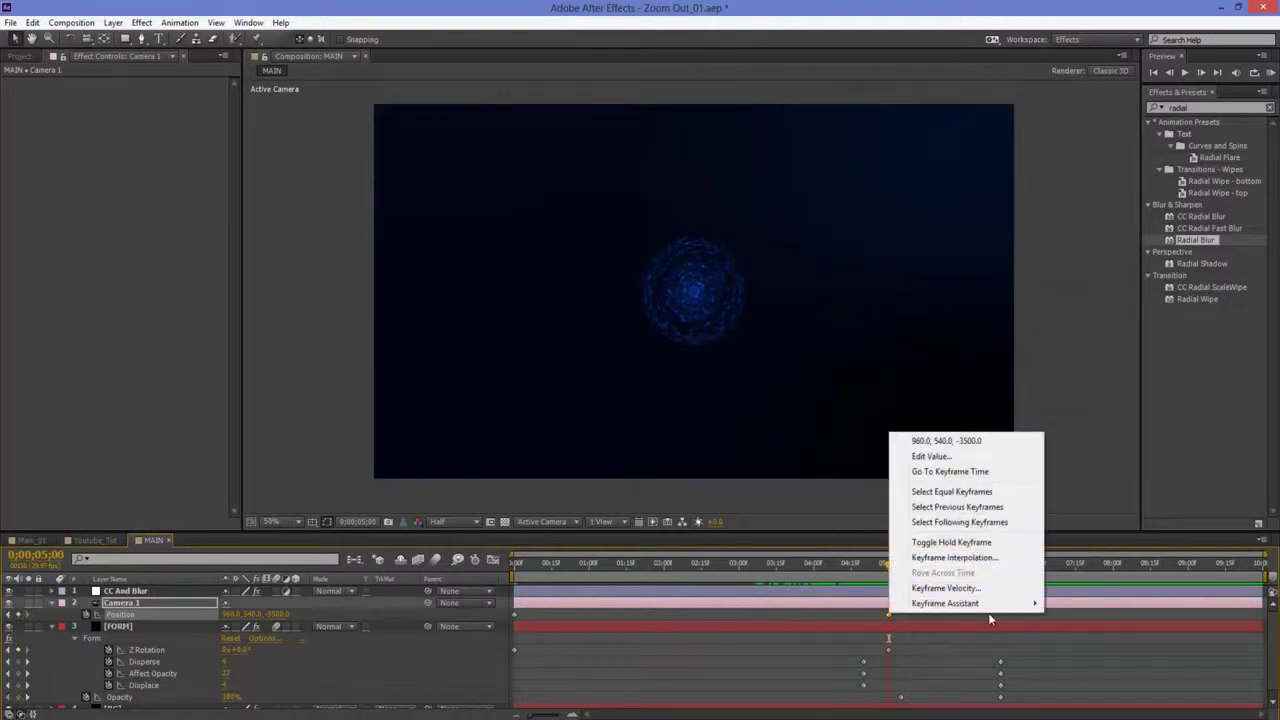
pyautogui.moveTo(967, 607)
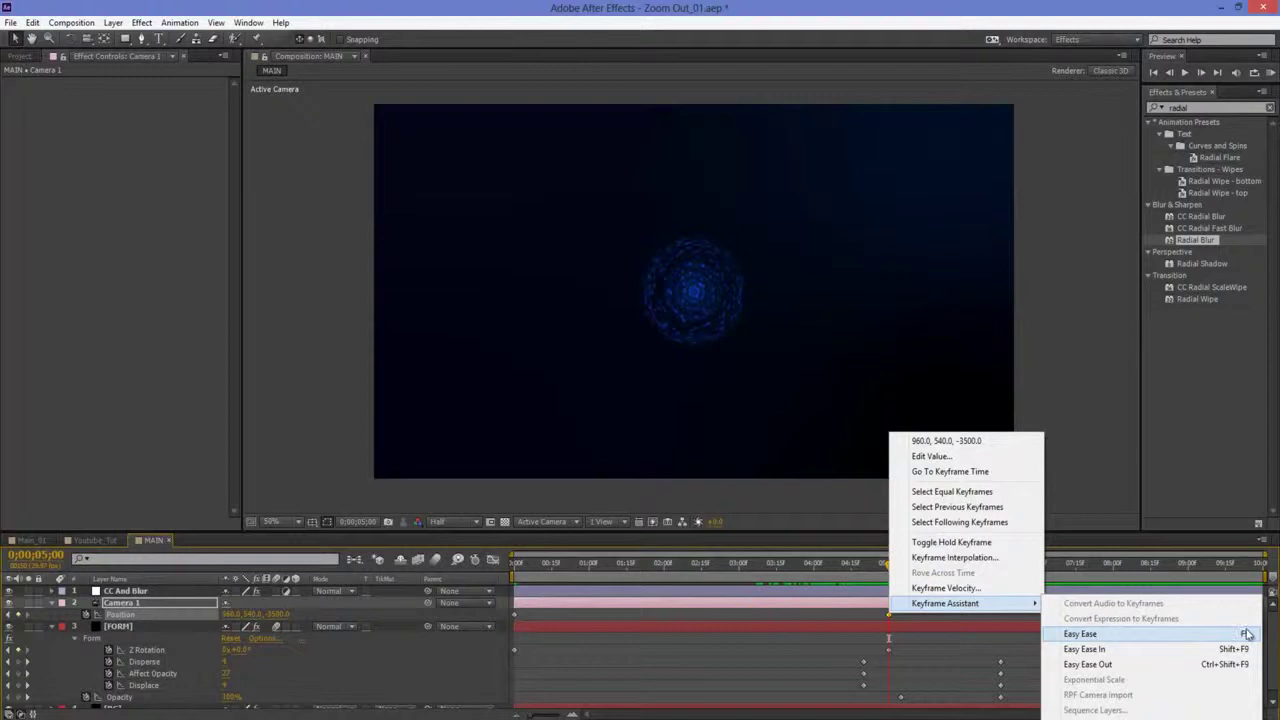
pyautogui.press('F9')
pyautogui.press('F9')
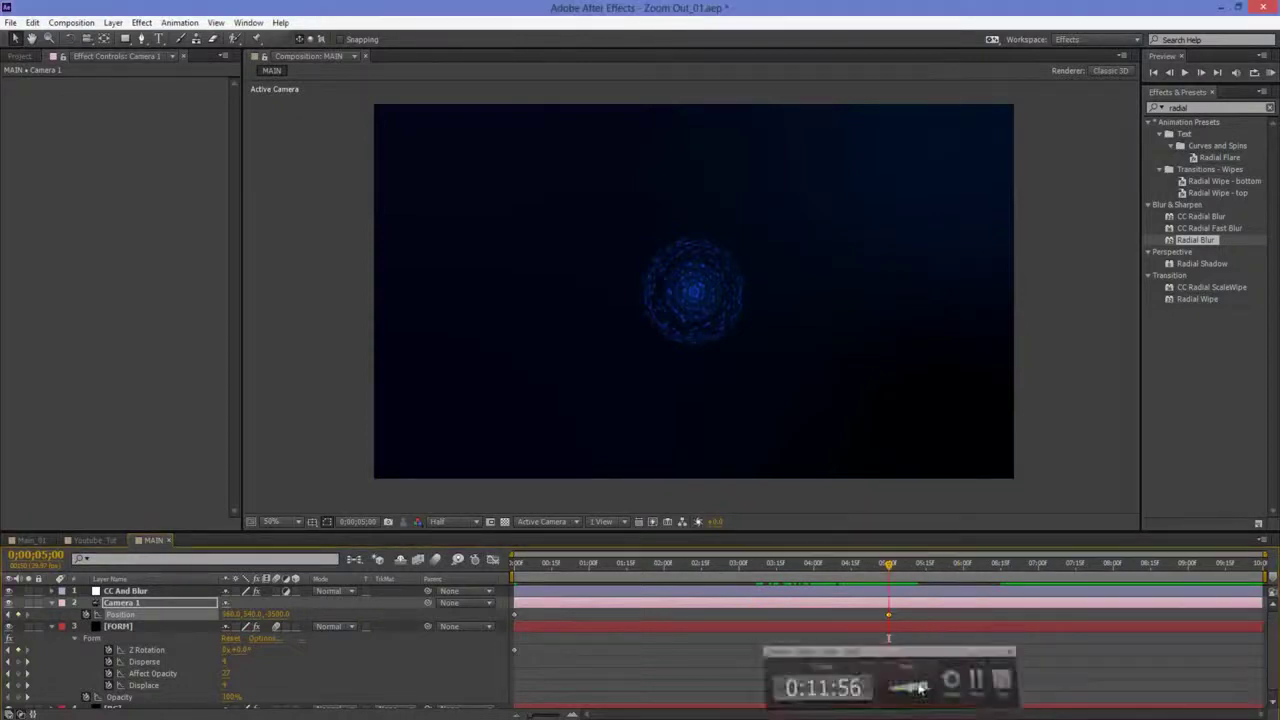
pyautogui.press('F9')
pyautogui.press('F9')
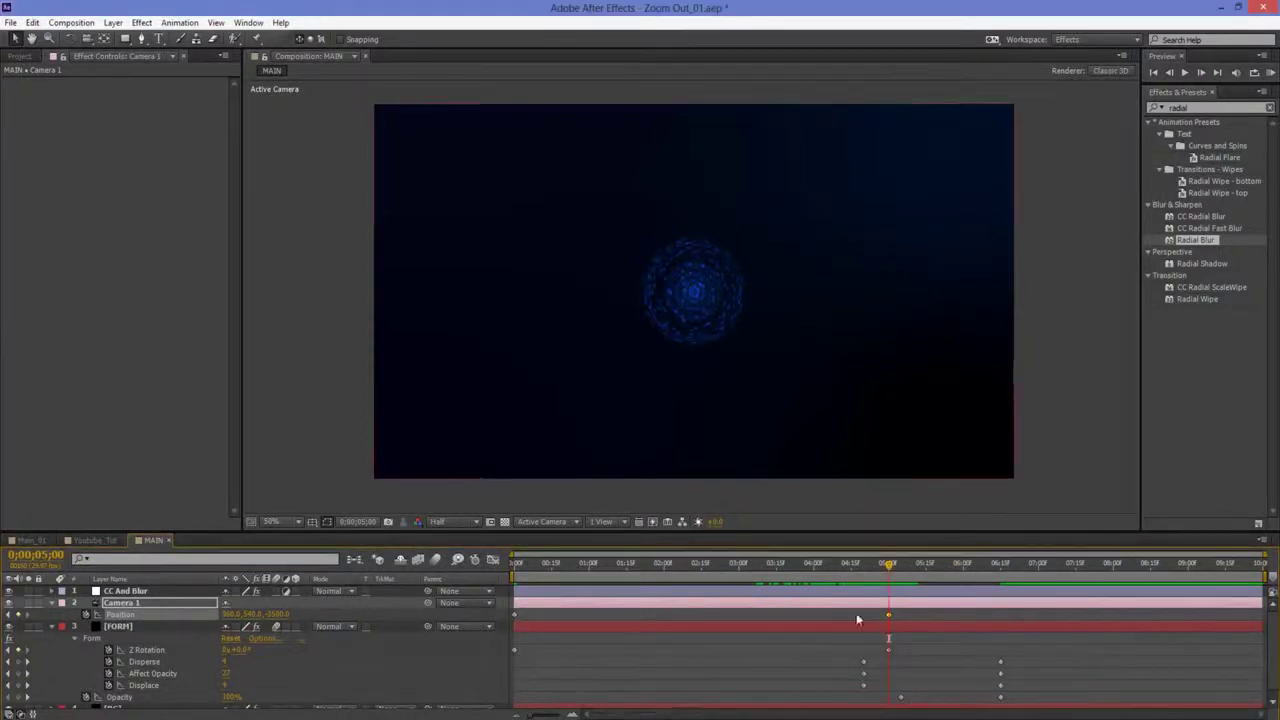
# Step: Apply Easy Ease to Camera 1's Position keyframe at 0;00;05;00 and preview the camera's slowdown
pyautogui.rightClick(887, 616)
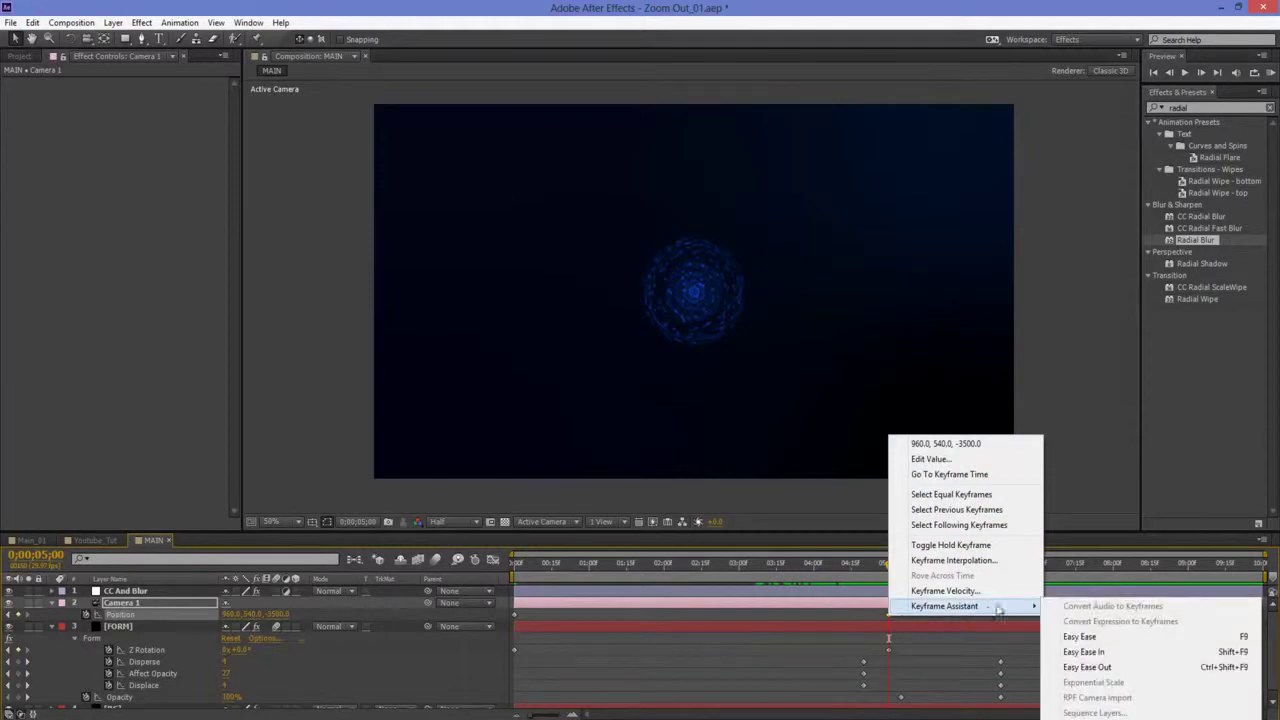
pyautogui.click(1106, 640)
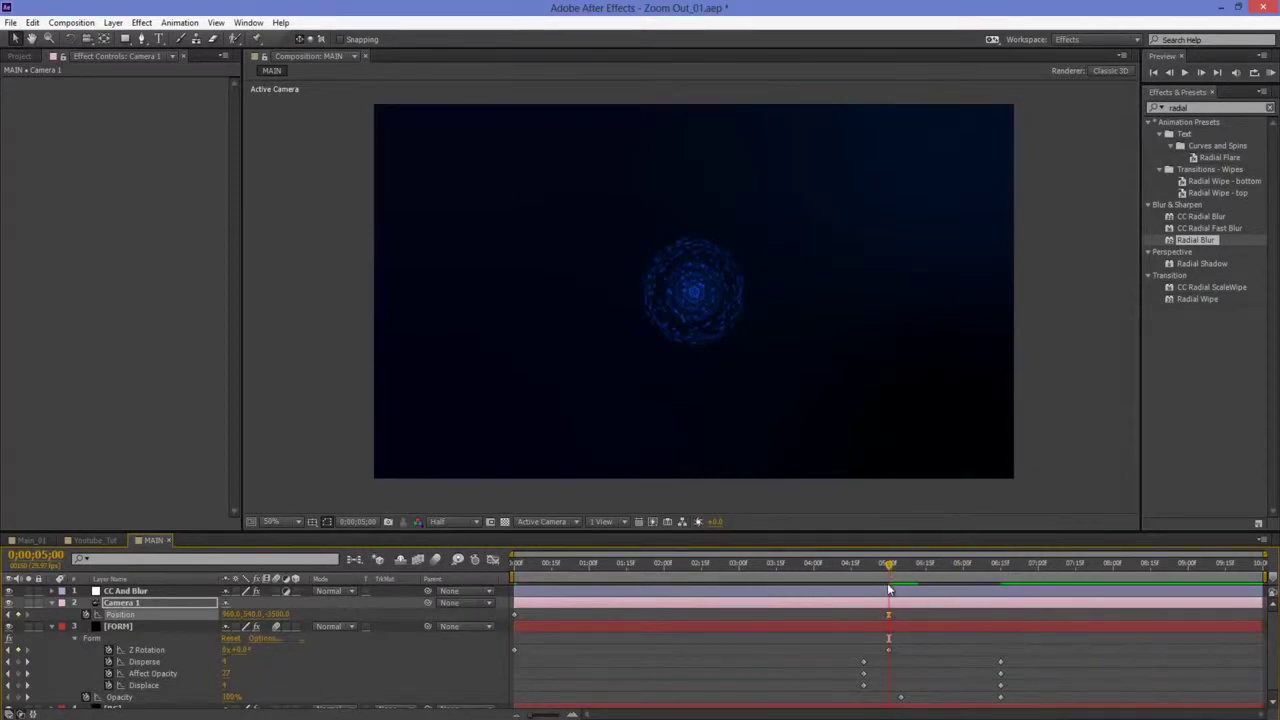
pyautogui.moveTo(887, 563); pyautogui.dragTo(828, 575)
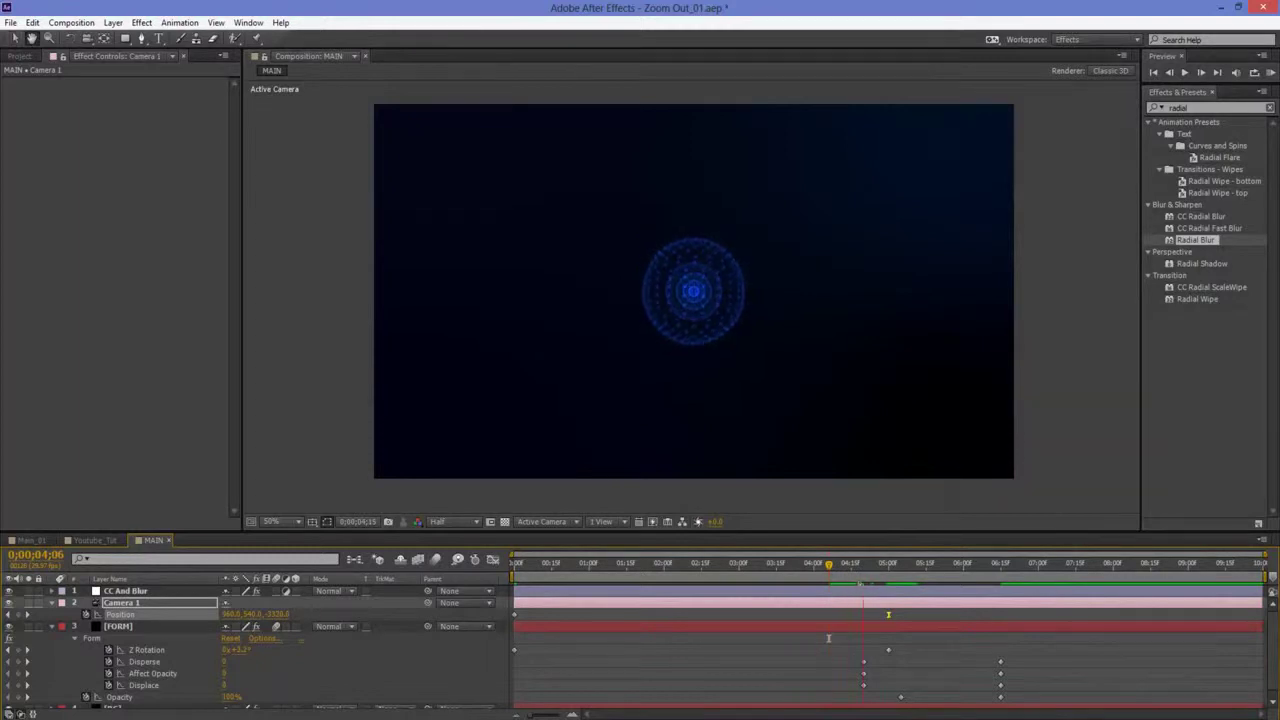
pyautogui.click(843, 566)
pyautogui.click(841, 568)
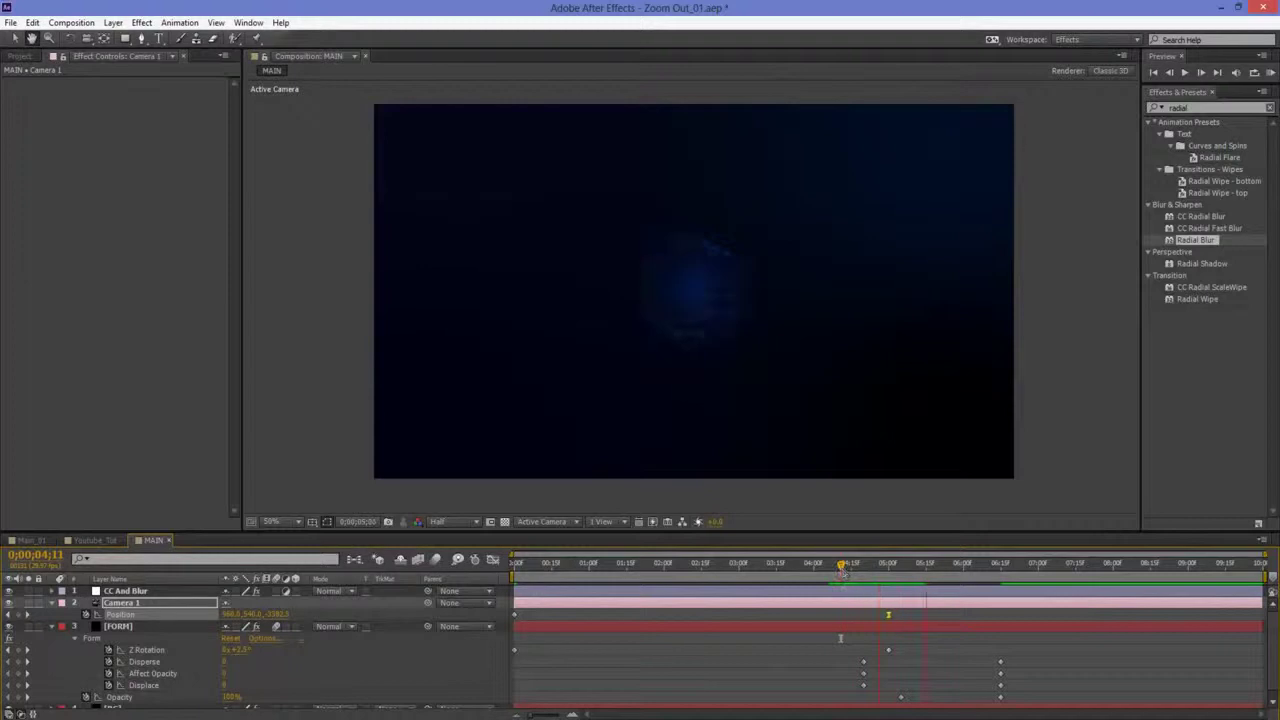
# Step: Collapse the expanded layers and add the Curves effect to the CC And Blur layer
pyautogui.click(52, 603)
pyautogui.click(52, 615)
pyautogui.click(89, 641)
pyautogui.click(122, 592)
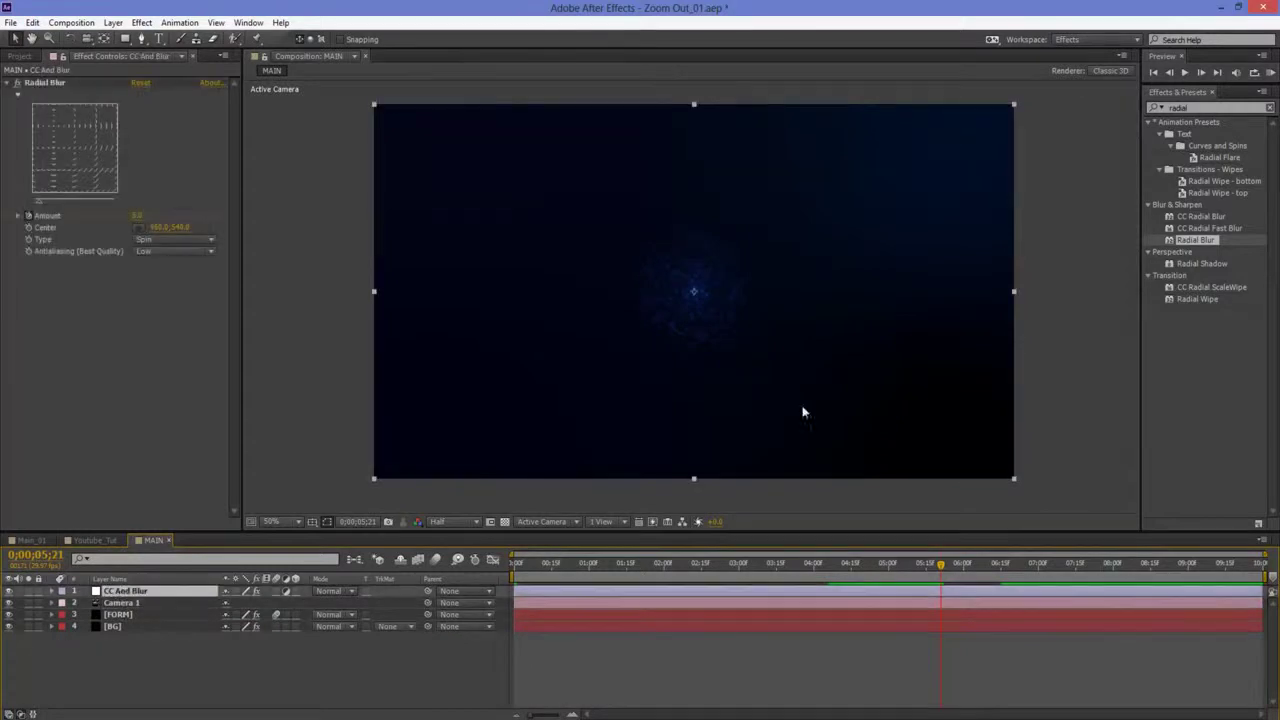
pyautogui.click(1270, 107)
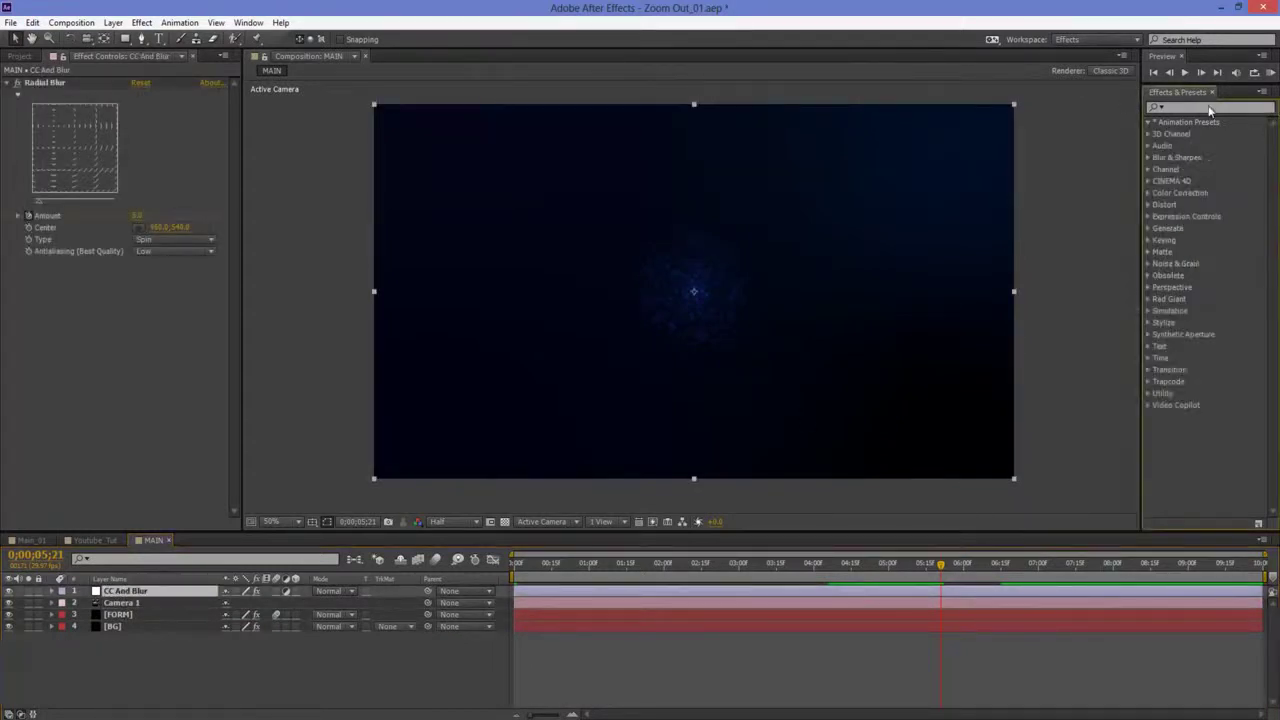
pyautogui.write('curves')
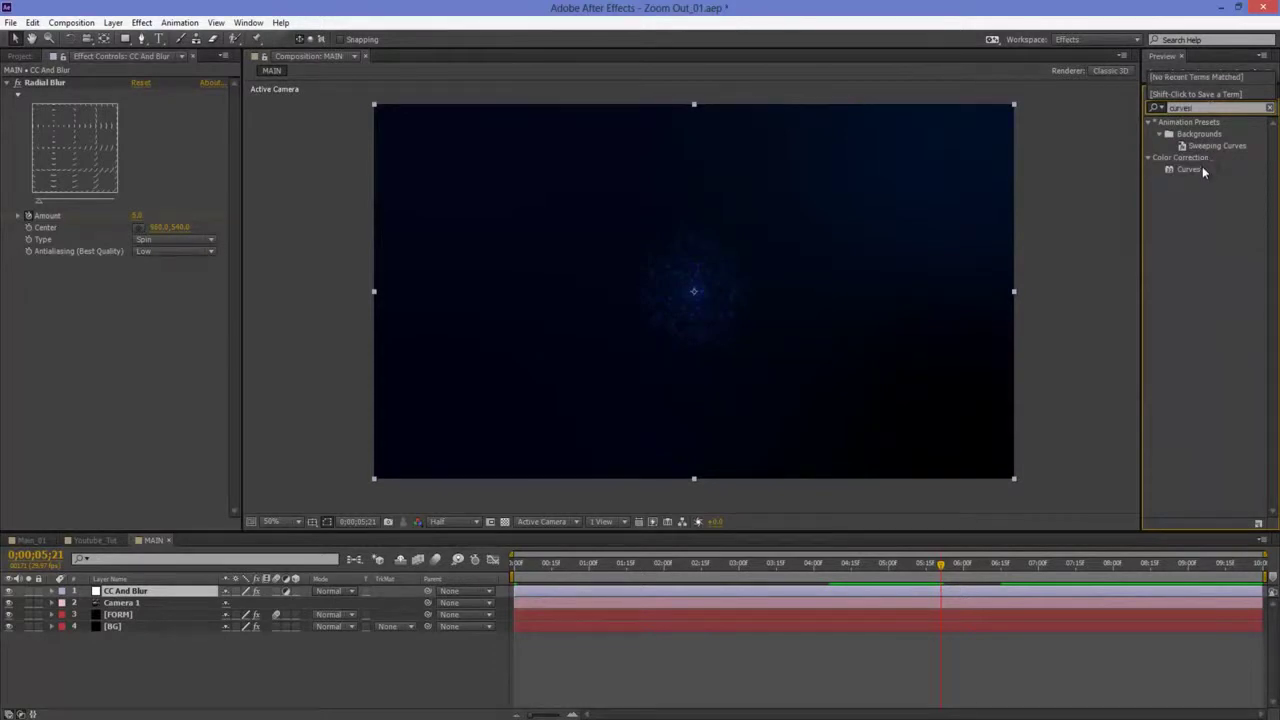
pyautogui.moveTo(1202, 169); pyautogui.dragTo(153, 589)
pyautogui.click(153, 589)
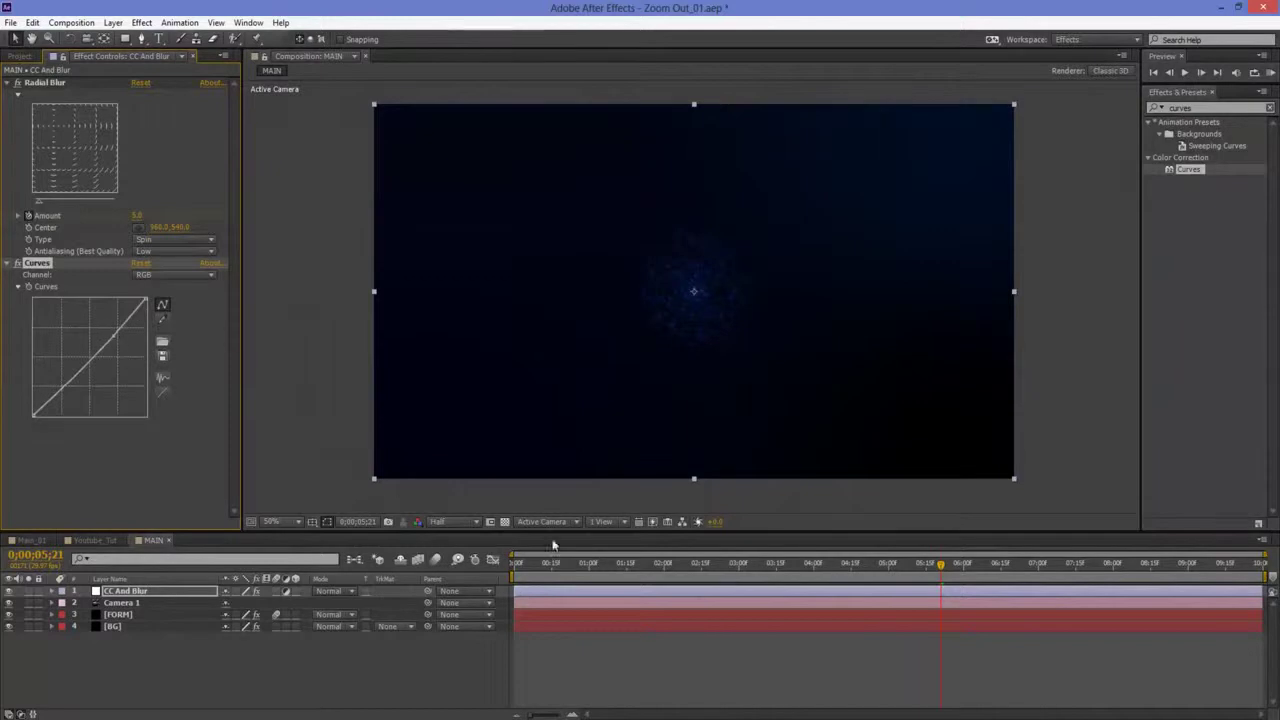
# Step: Bend the RGB curve of CC And Blur downward to darken the image and judge it at 0;00;00;10
pyautogui.click(585, 572)
pyautogui.moveTo(114, 342); pyautogui.dragTo(115, 341)
pyautogui.moveTo(548, 570)
pyautogui.mouseDown()
pyautogui.moveTo(520, 568)
pyautogui.moveTo(540, 568)
pyautogui.mouseUp()
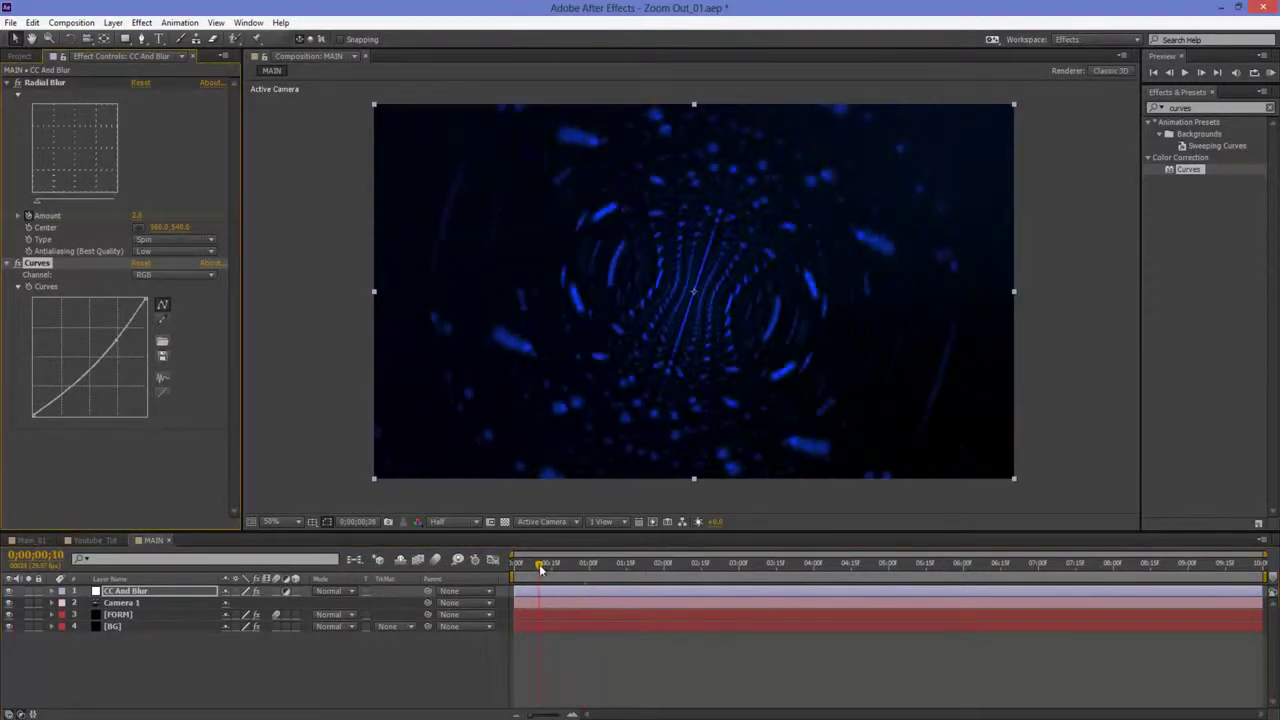
pyautogui.click(172, 277)
pyautogui.click(142, 634)
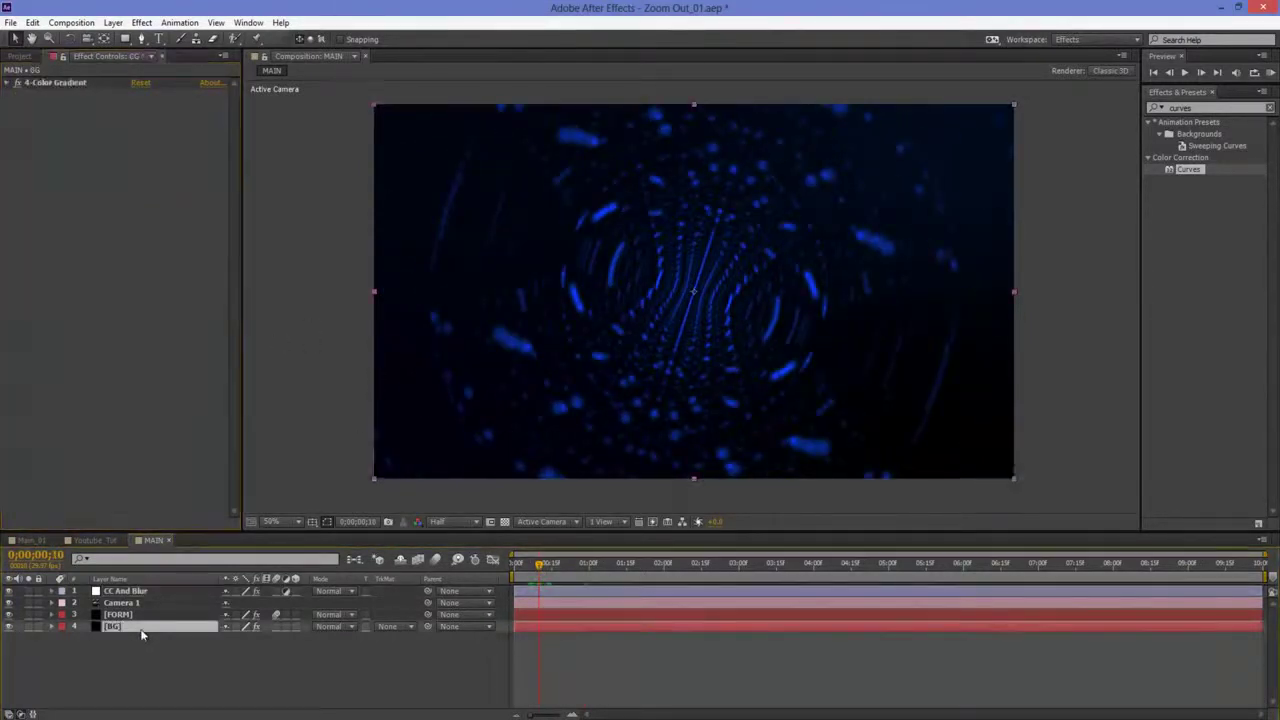
pyautogui.click(136, 592)
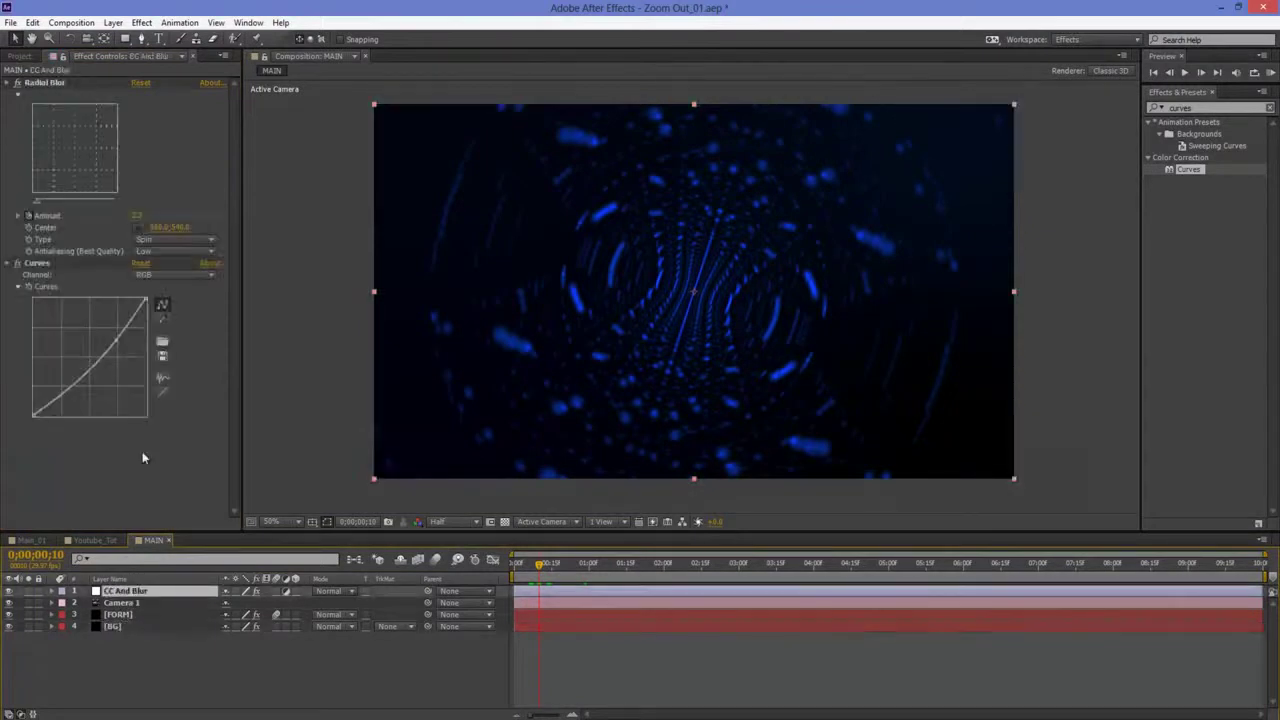
# Step: Check the Red channel in Curves, return to RGB, and lift the curve's shadows while keeping its upper tones lowered
pyautogui.click(168, 275)
pyautogui.click(165, 299)
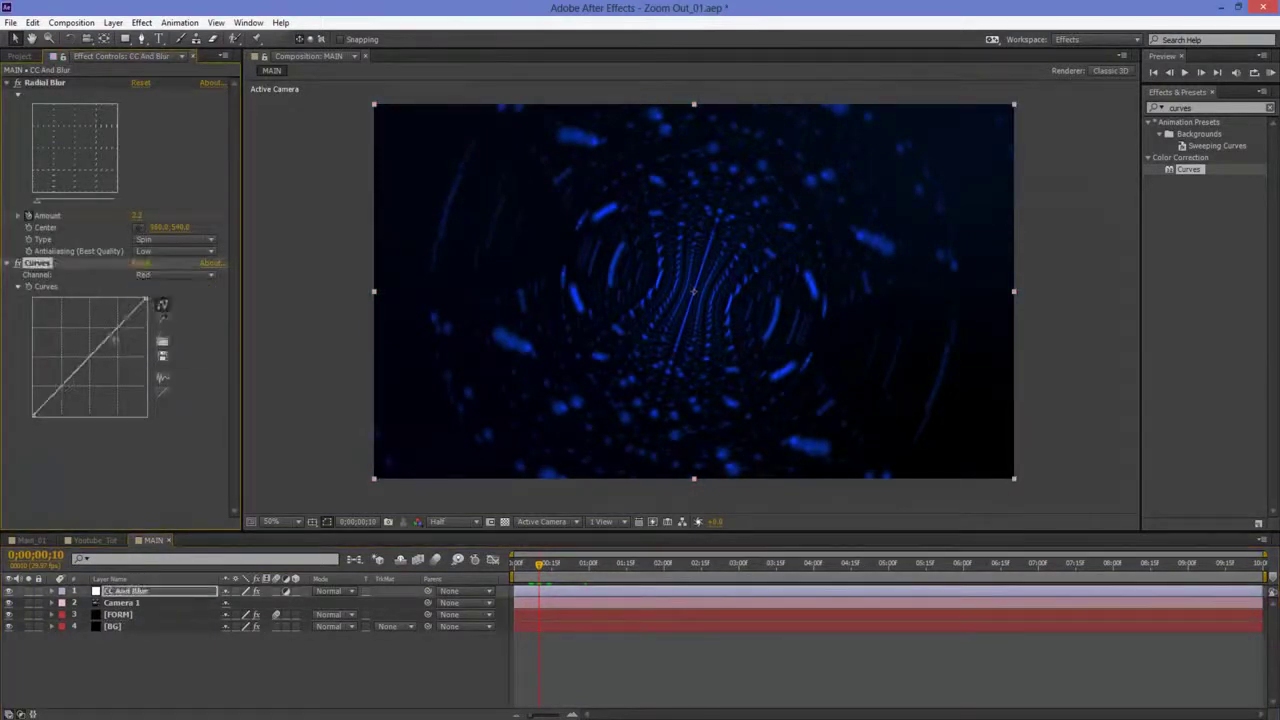
pyautogui.click(165, 275)
pyautogui.click(160, 286)
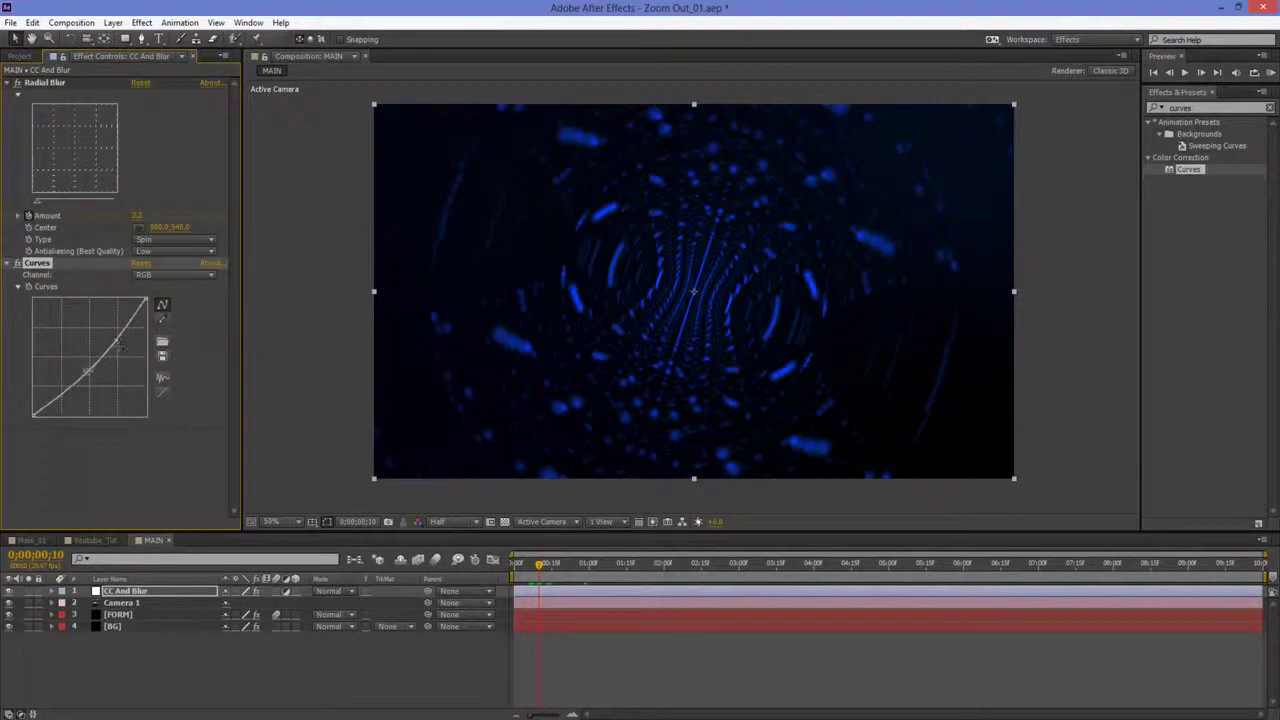
pyautogui.moveTo(86, 380); pyautogui.dragTo(117, 346)
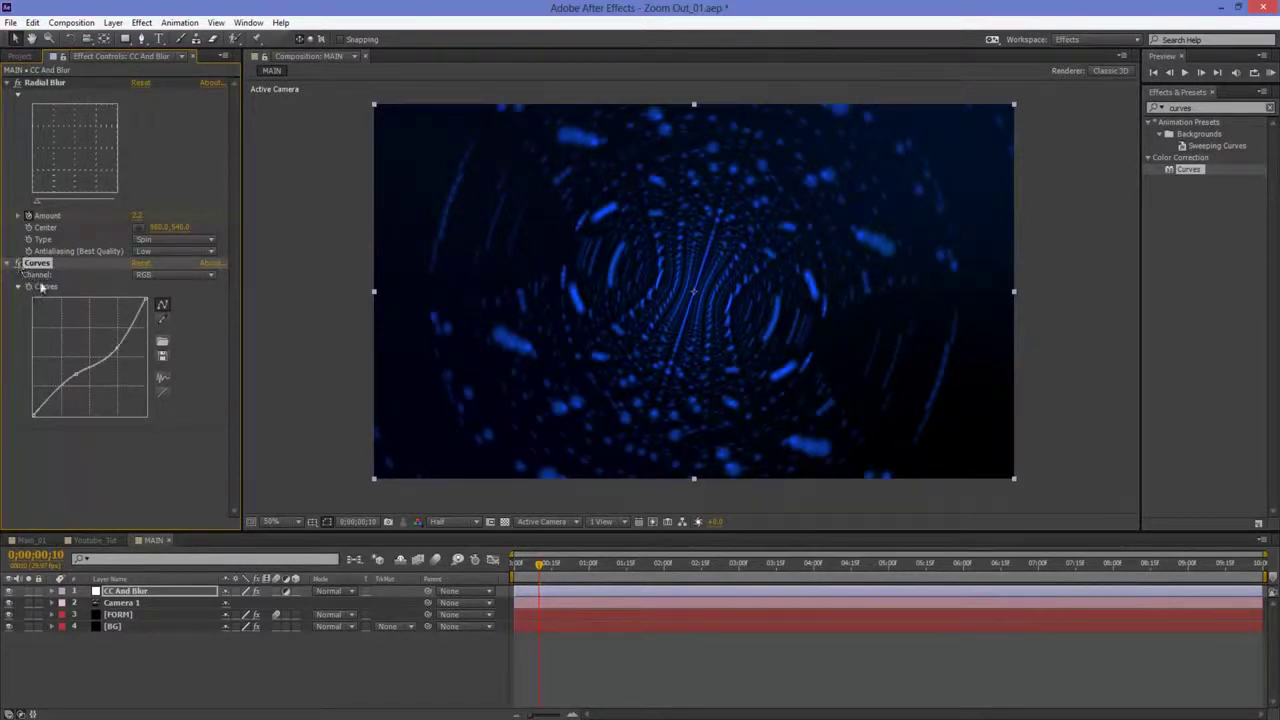
# Step: Set Color 1 of the BG layer's 4-Color Gradient to a brighter navy blue
pyautogui.click(112, 626)
pyautogui.click(10, 86)
pyautogui.click(138, 117)
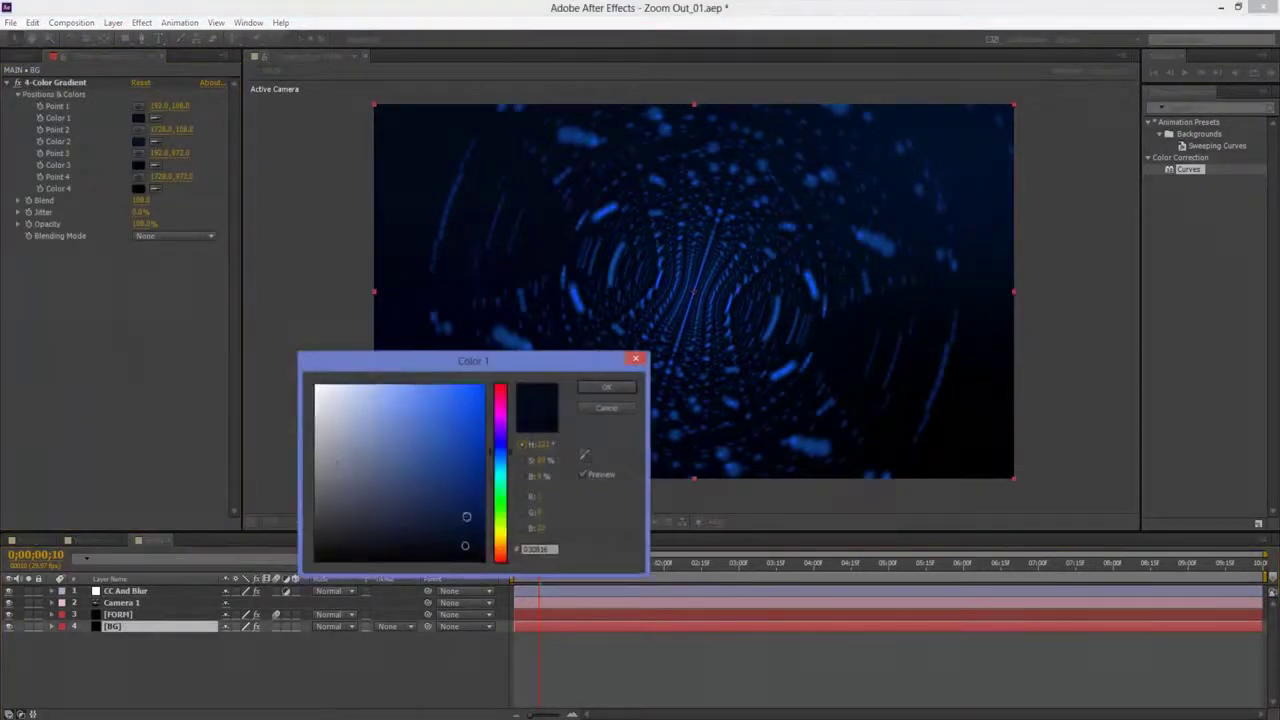
pyautogui.click(472, 518)
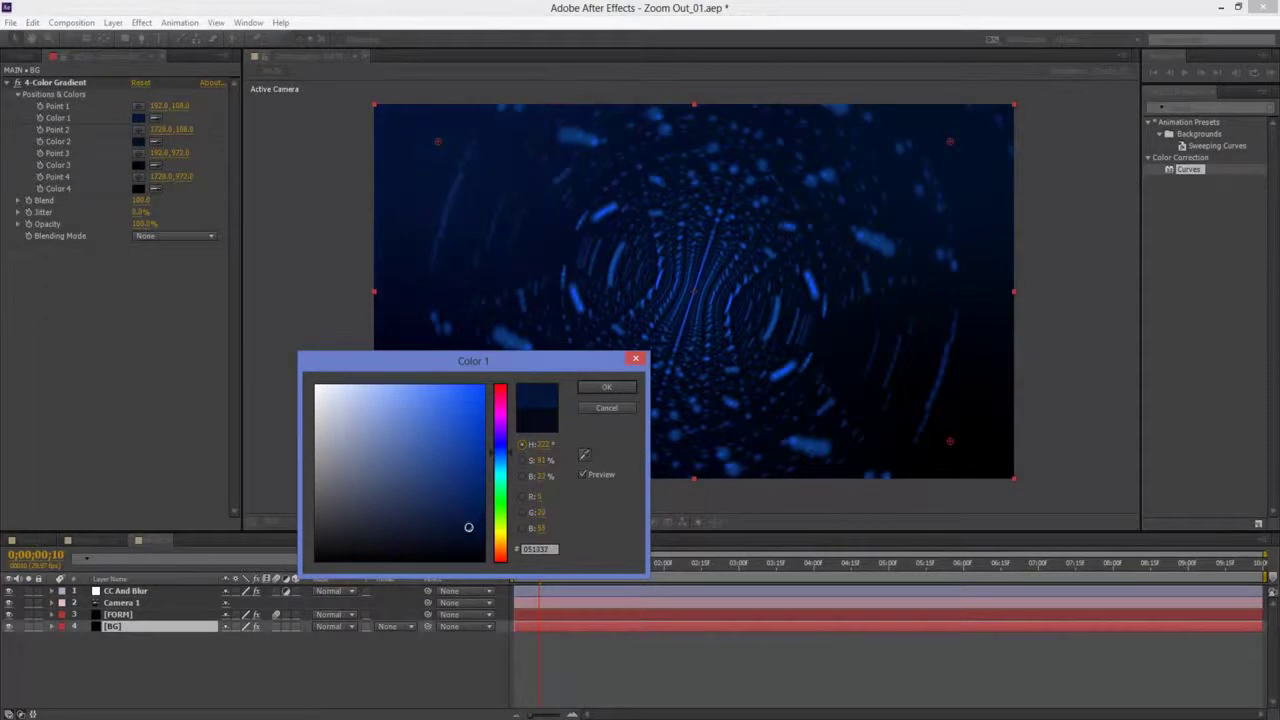
pyautogui.click(606, 387)
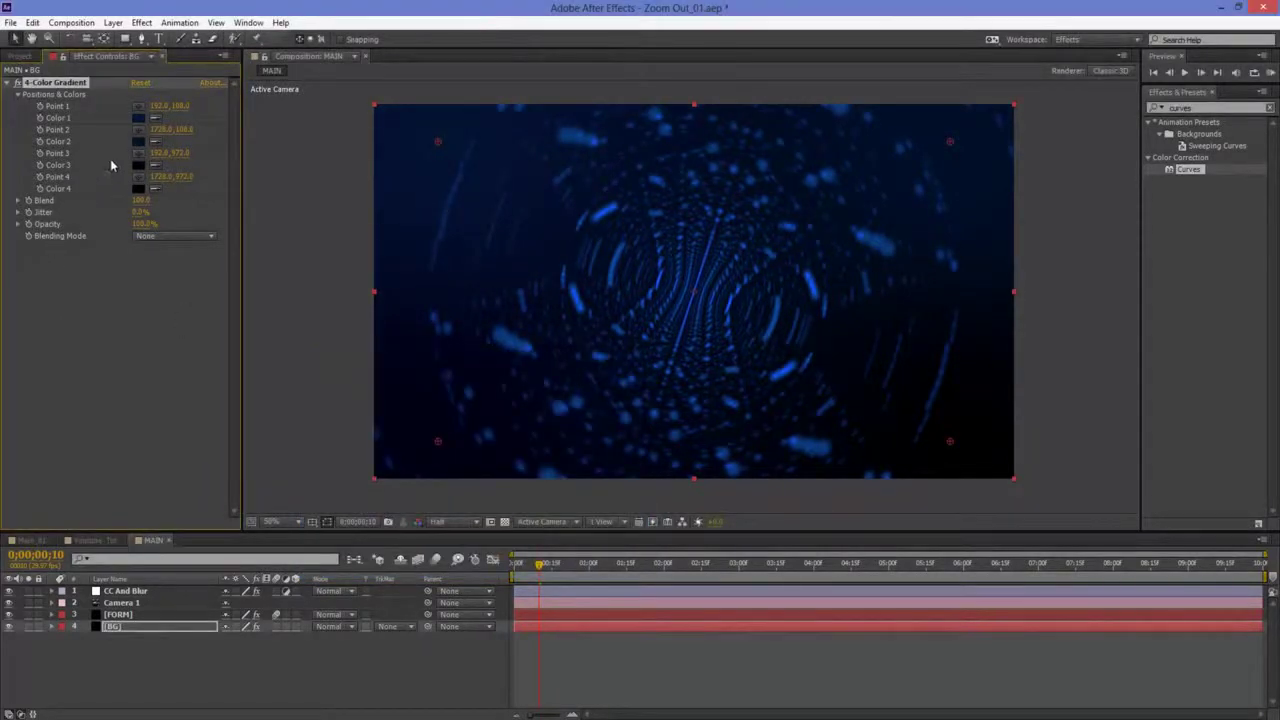
# Step: Set Color 2 of the BG layer's 4-Color Gradient to a brighter, more saturated dark blue
pyautogui.click(139, 143)
pyautogui.click(478, 490)
pyautogui.moveTo(474, 489); pyautogui.dragTo(478, 513)
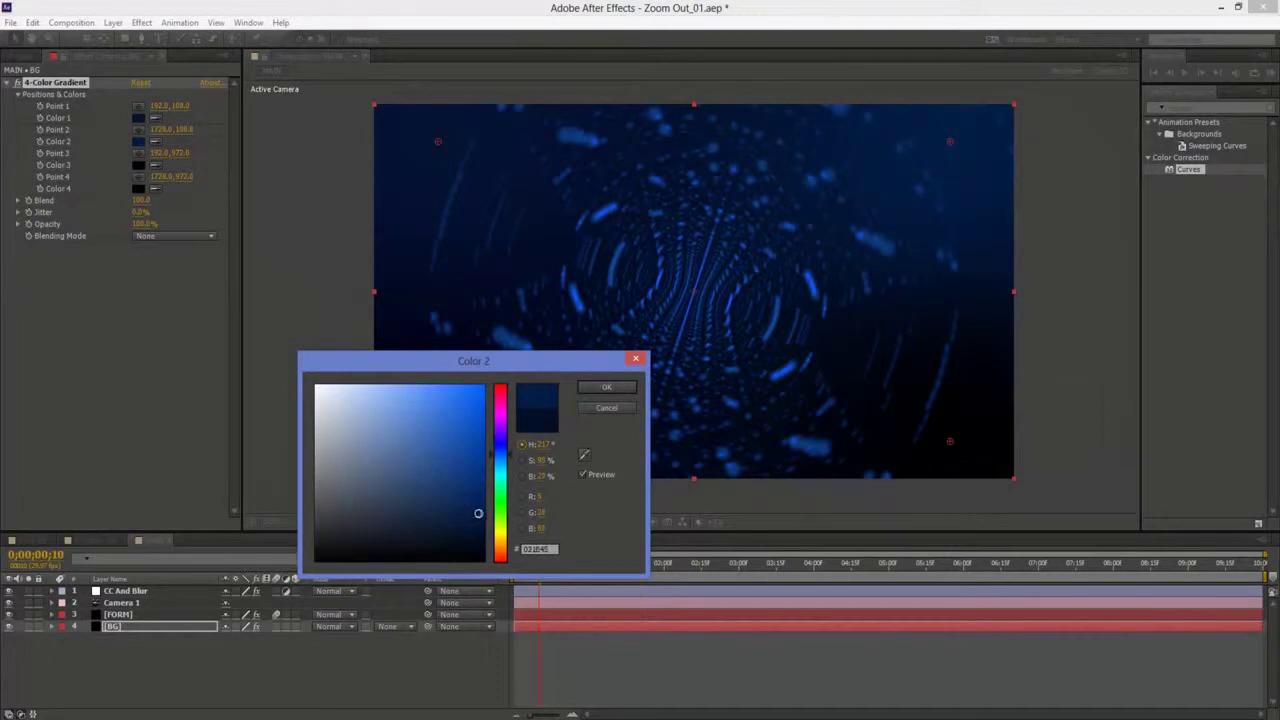
pyautogui.moveTo(499, 466); pyautogui.dragTo(507, 460)
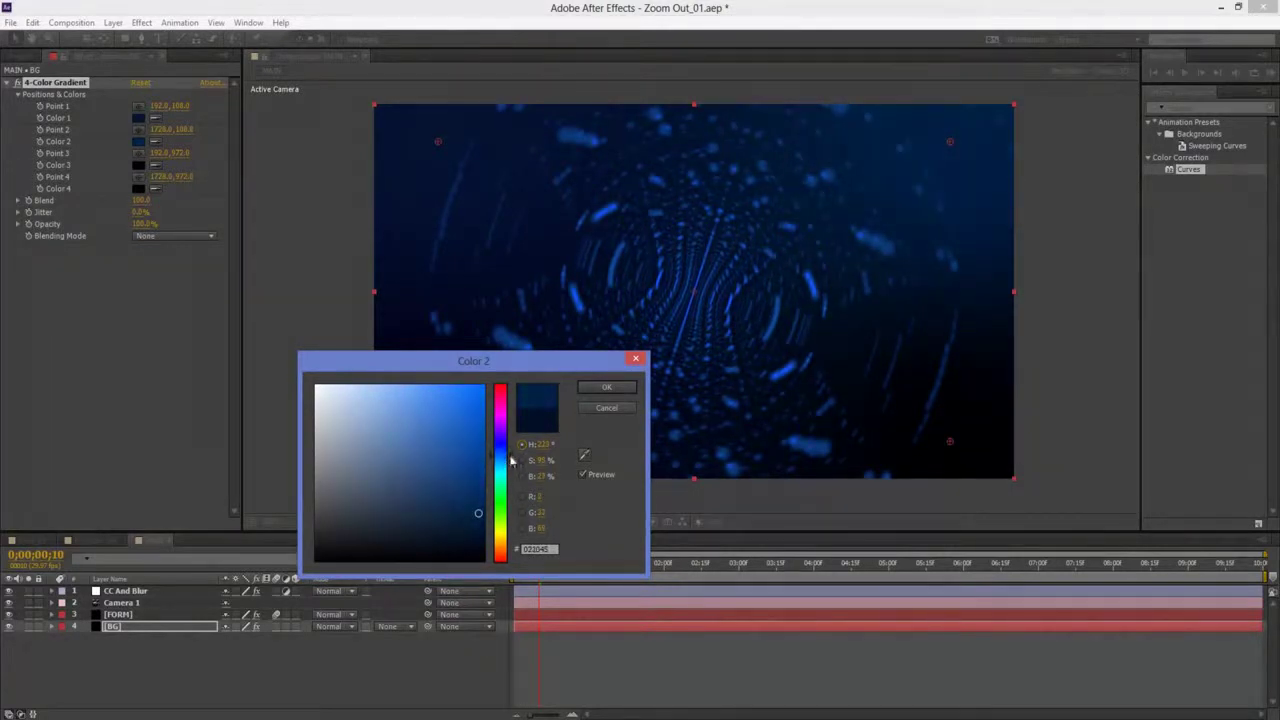
pyautogui.click(630, 390)
pyautogui.press(',')
pyautogui.press(',')
pyautogui.press('.')
pyautogui.press('.')
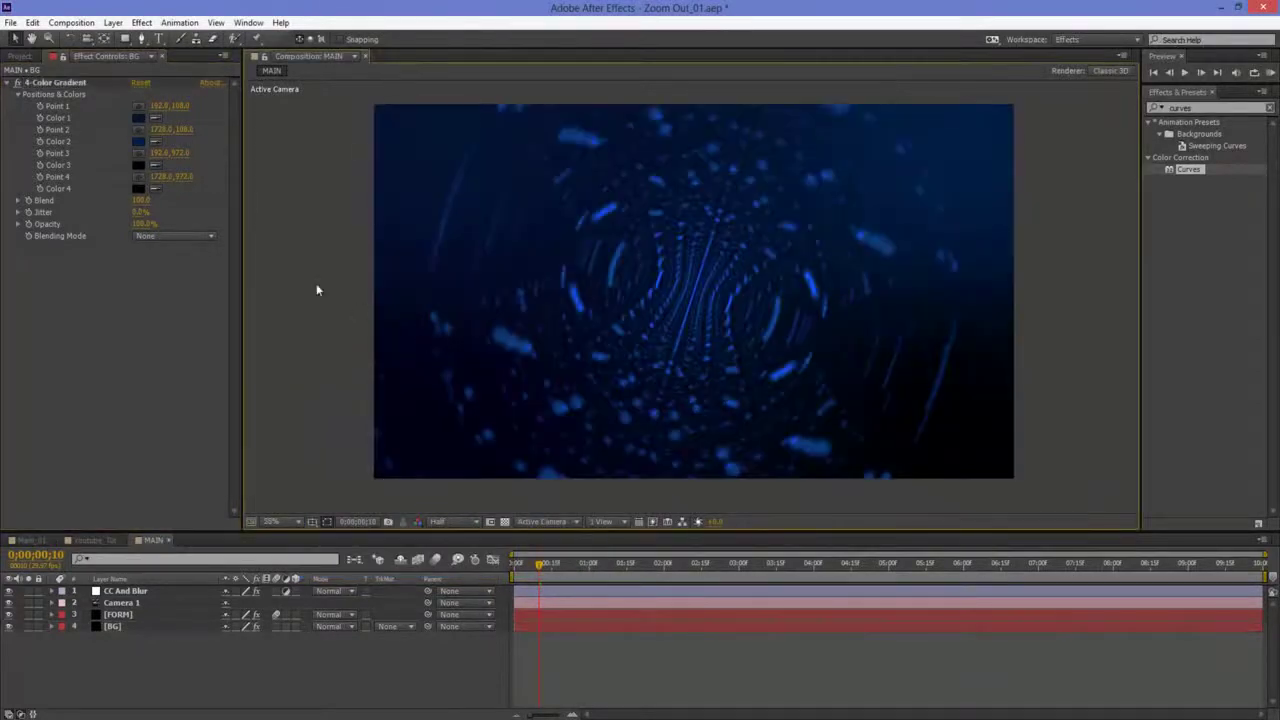
# Step: Check Color 4 of the BG layer's 4-Color Gradient in the color picker
pyautogui.click(139, 189)
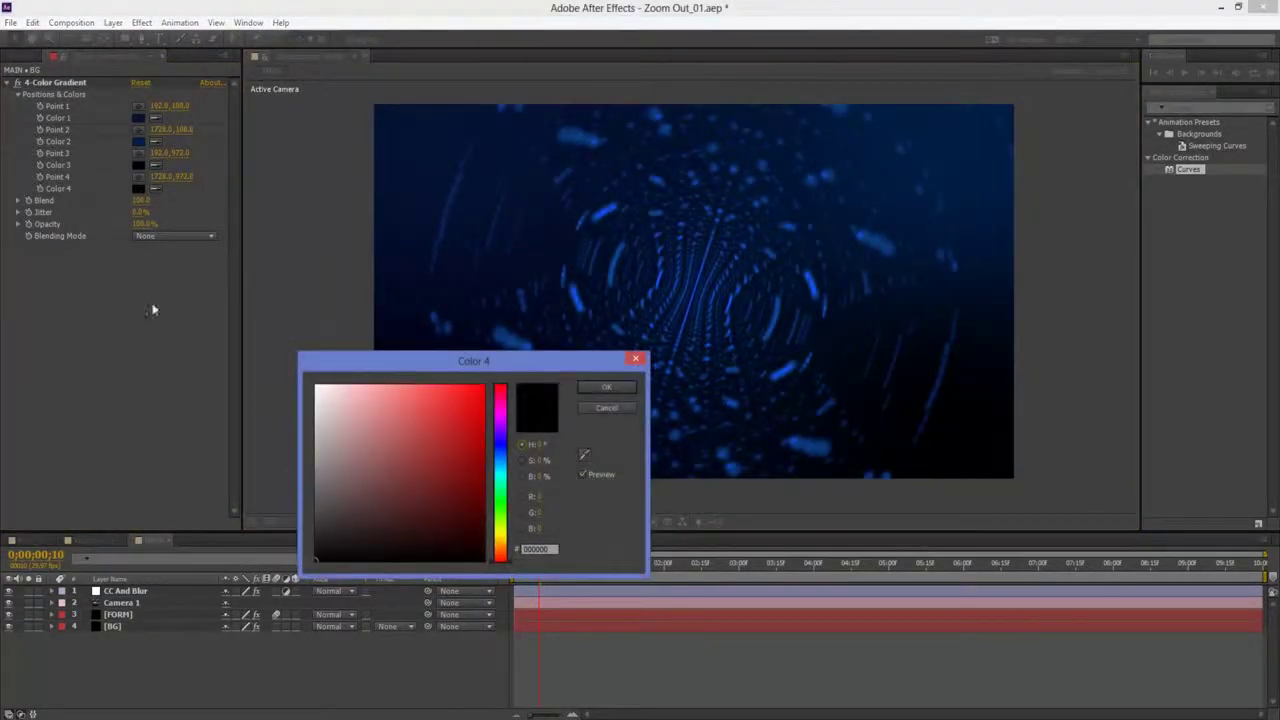
pyautogui.click(606, 387)
pyautogui.press(',')
pyautogui.press('.')
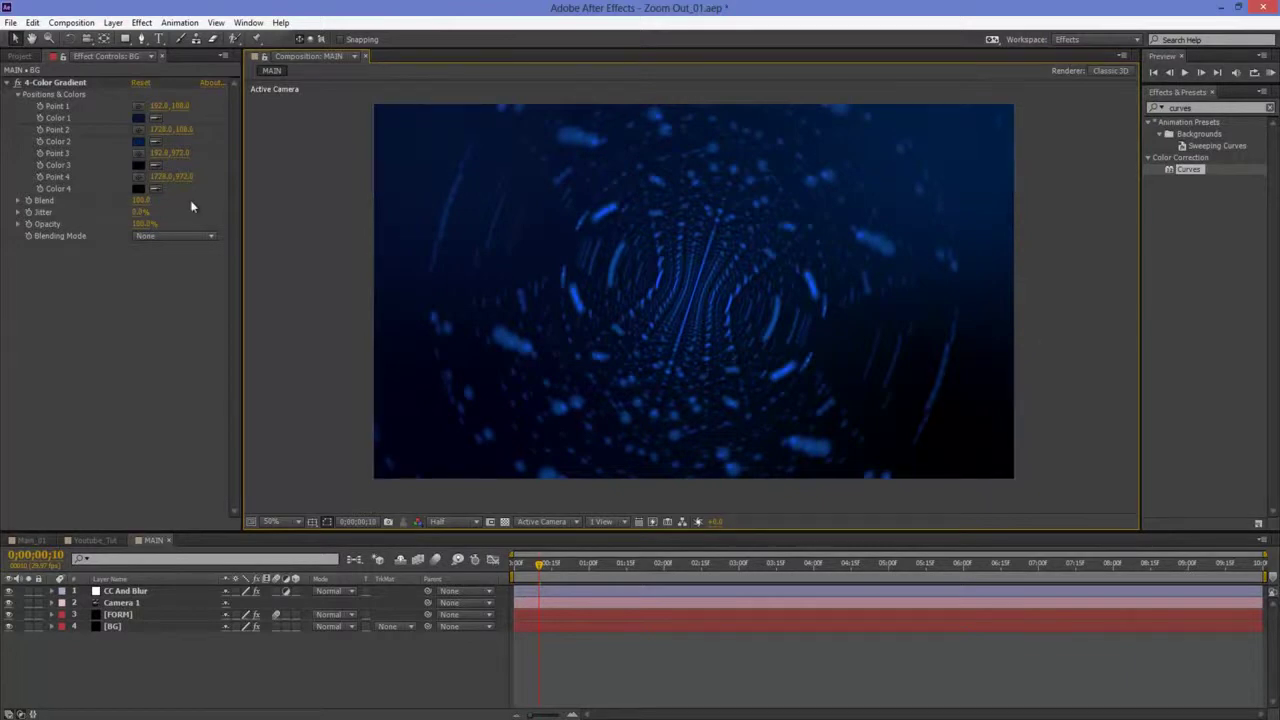
# Step: Set Color 3 of the BG layer's 4-Color Gradient to a very dark, saturated blue
pyautogui.click(138, 165)
pyautogui.moveTo(477, 528); pyautogui.dragTo(480, 531)
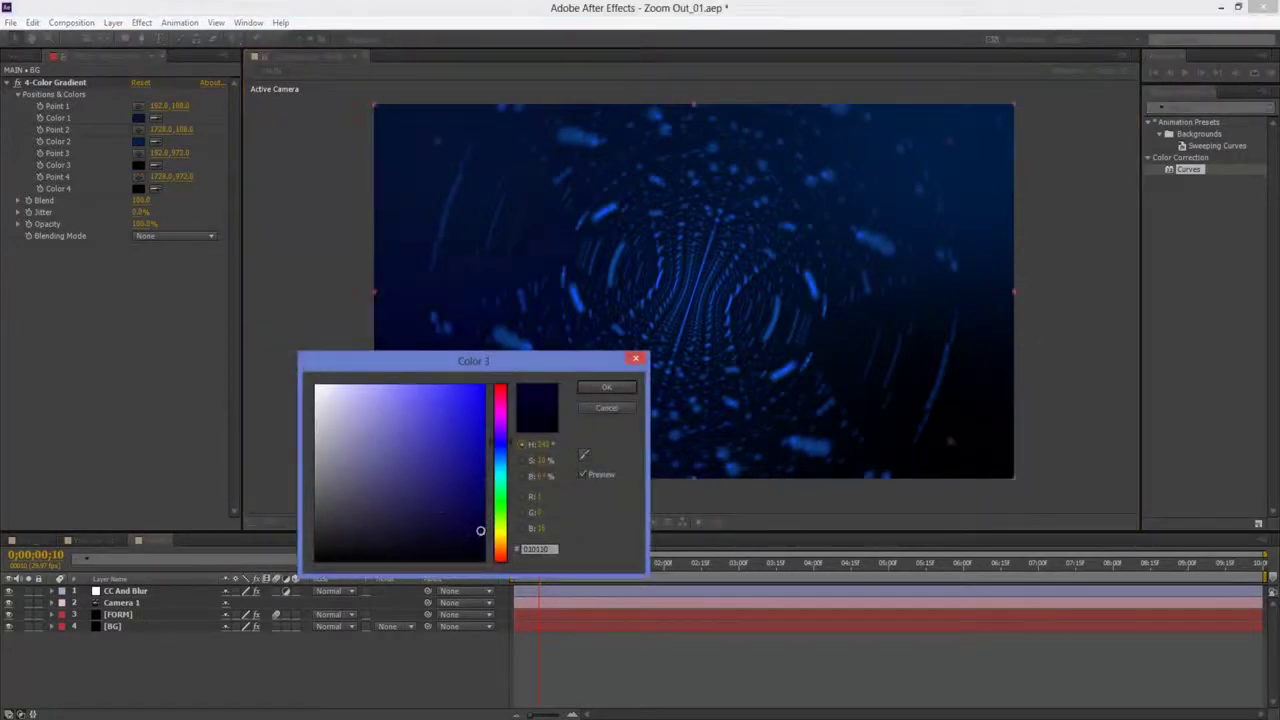
pyautogui.moveTo(508, 364); pyautogui.dragTo(827, 456)
pyautogui.click(945, 482)
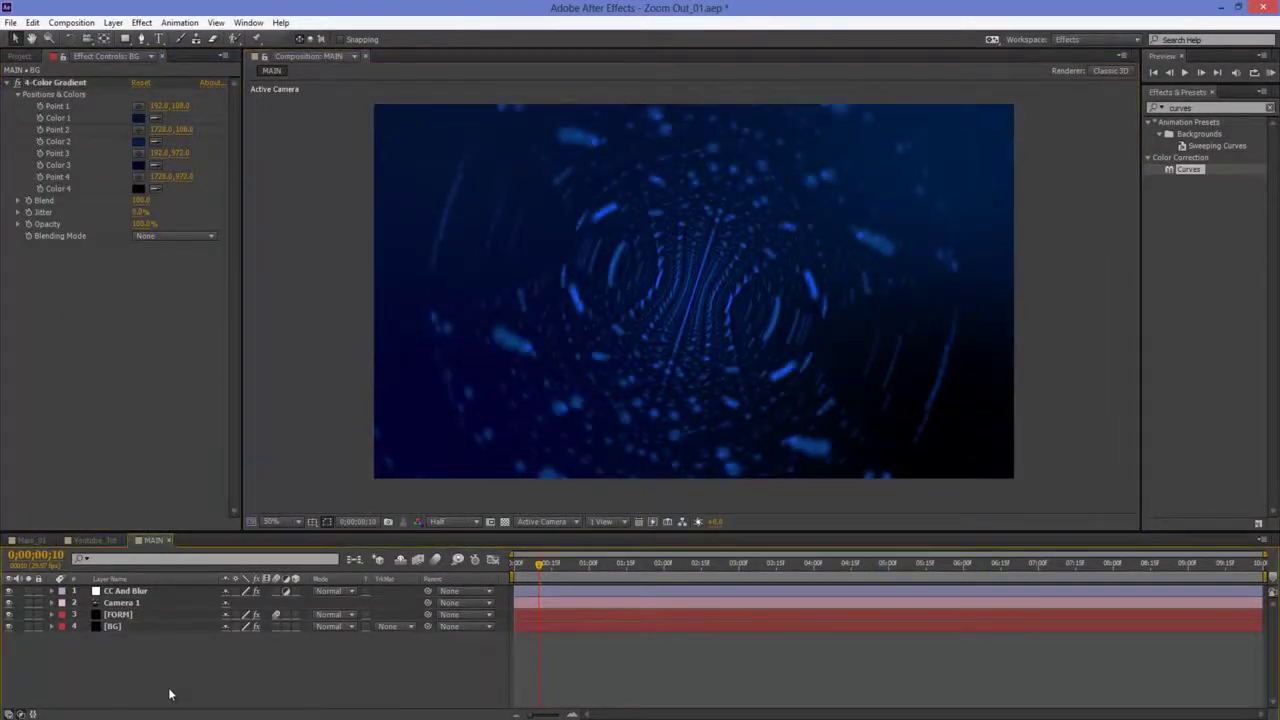
# Step: Add a black solid named LB as the top layer of MAIN and set its blending mode to Stencil Alpha
pyautogui.hotkey('ctrl', 'y')
pyautogui.write('LB')
pyautogui.press('Return')
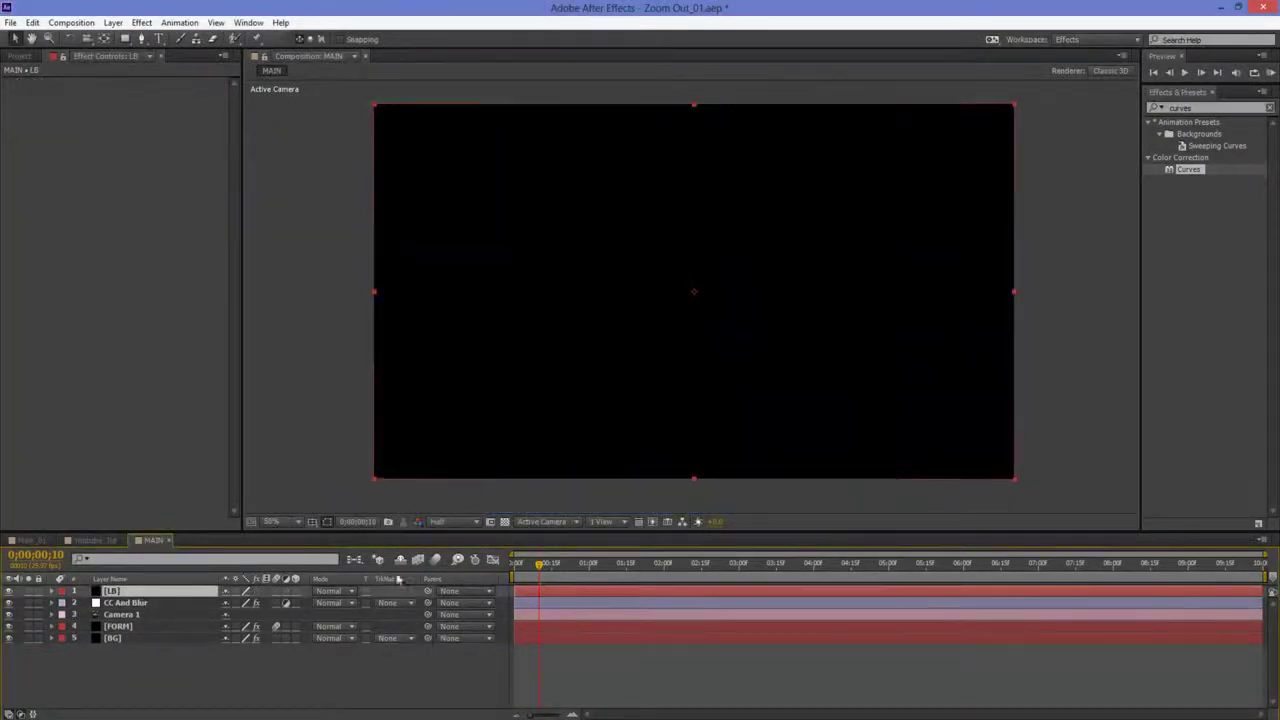
pyautogui.click(328, 593)
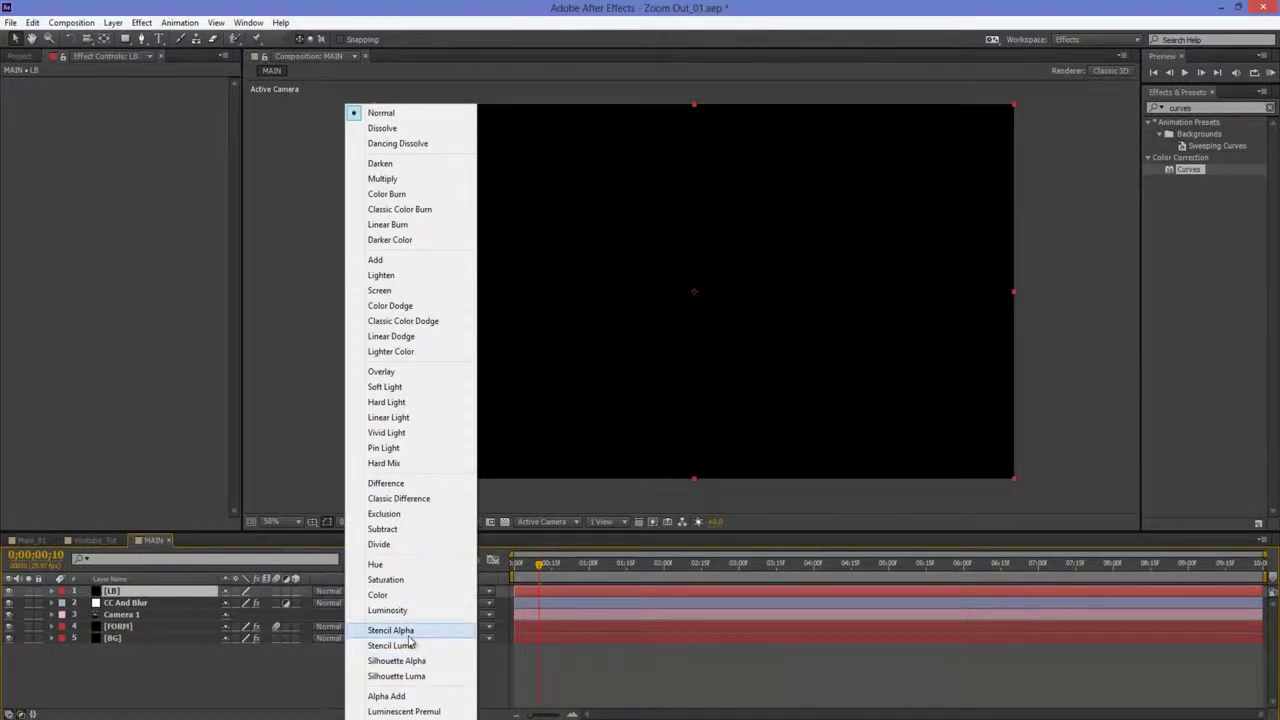
pyautogui.click(405, 632)
# Step: Unlink the LB layer's scale dimensions and set its vertical scale to 80% to form letterbox bars
pyautogui.press('s')
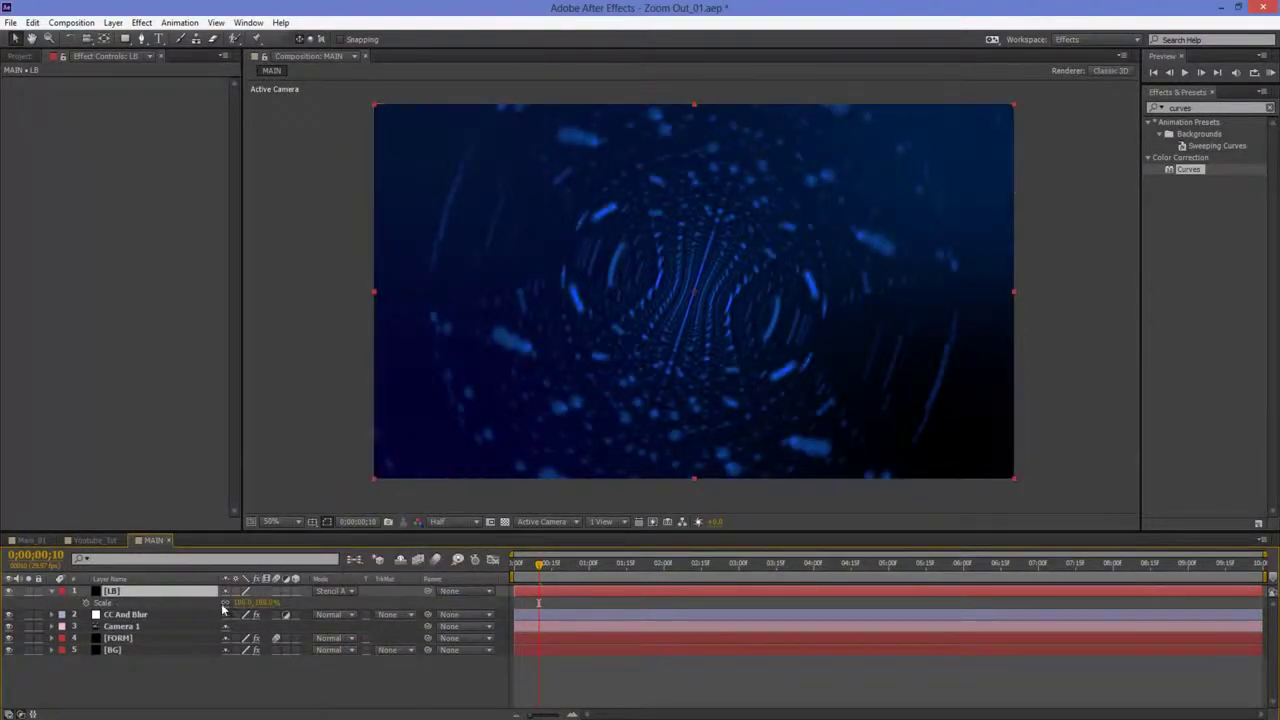
pyautogui.click(224, 603)
pyautogui.click(268, 603)
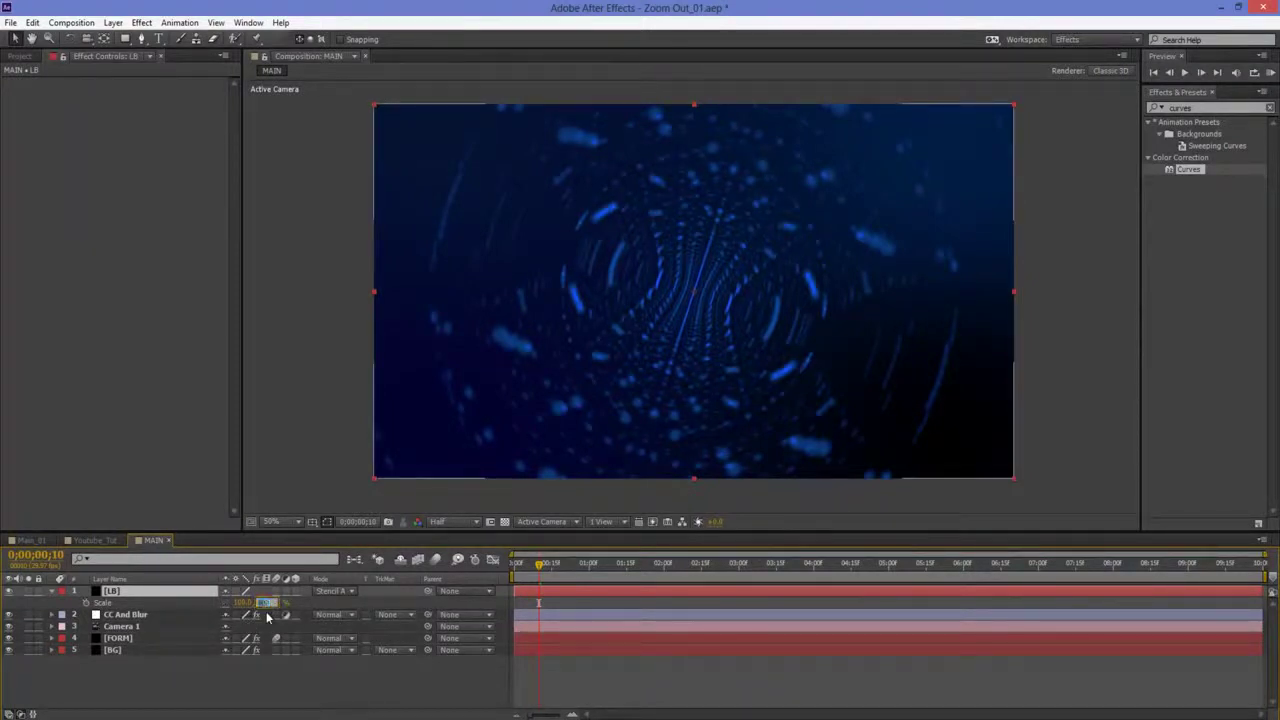
pyautogui.write('80')
pyautogui.press('Return')
pyautogui.press(',')
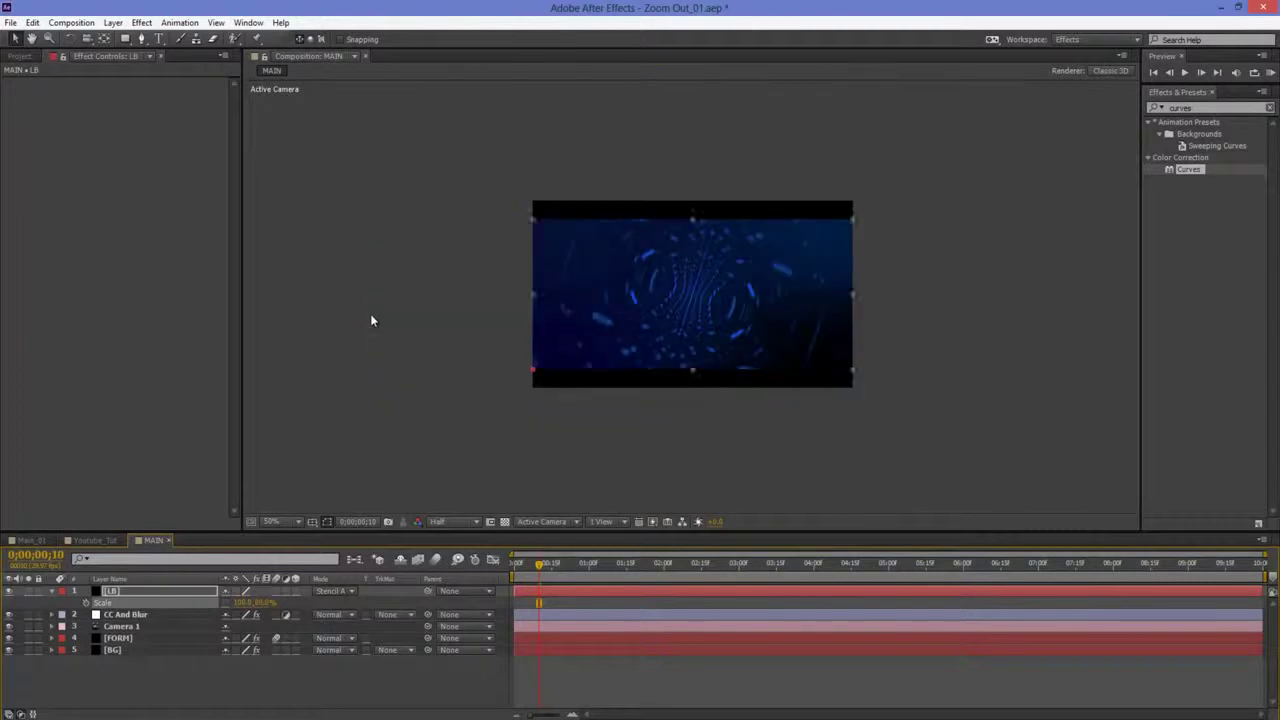
pyautogui.click(370, 313)
pyautogui.press('.')
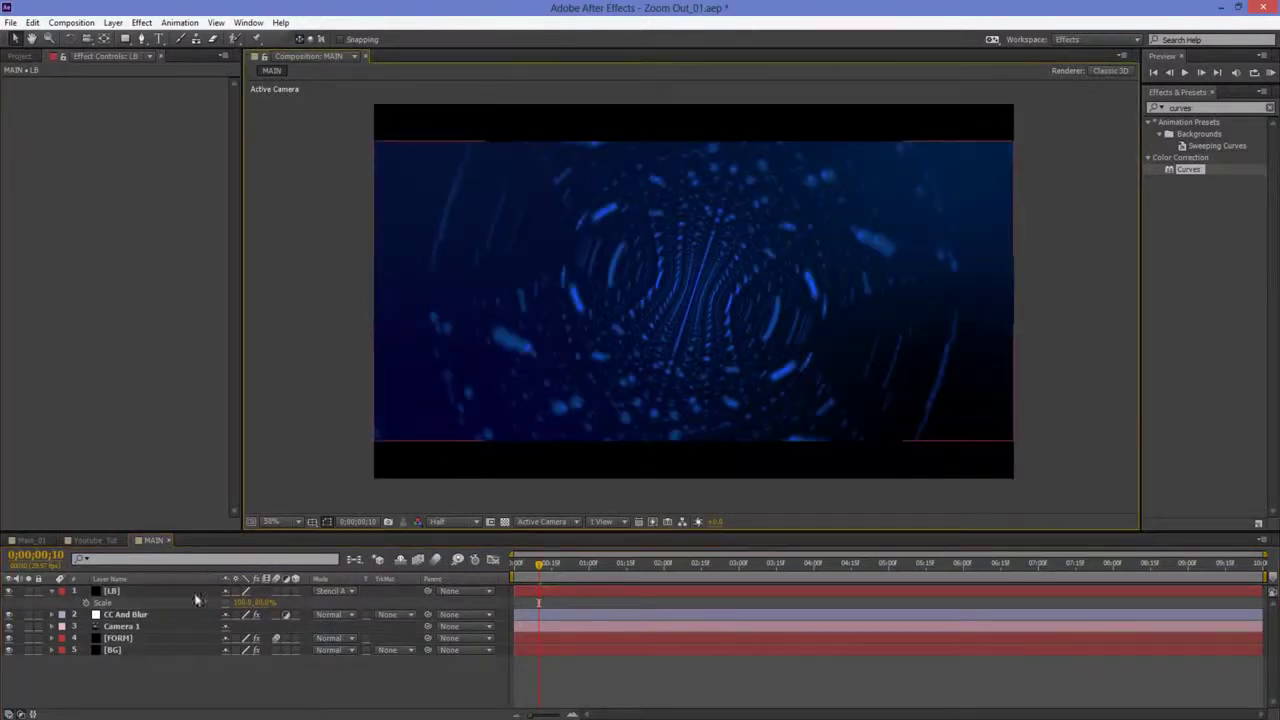
pyautogui.click(53, 591)
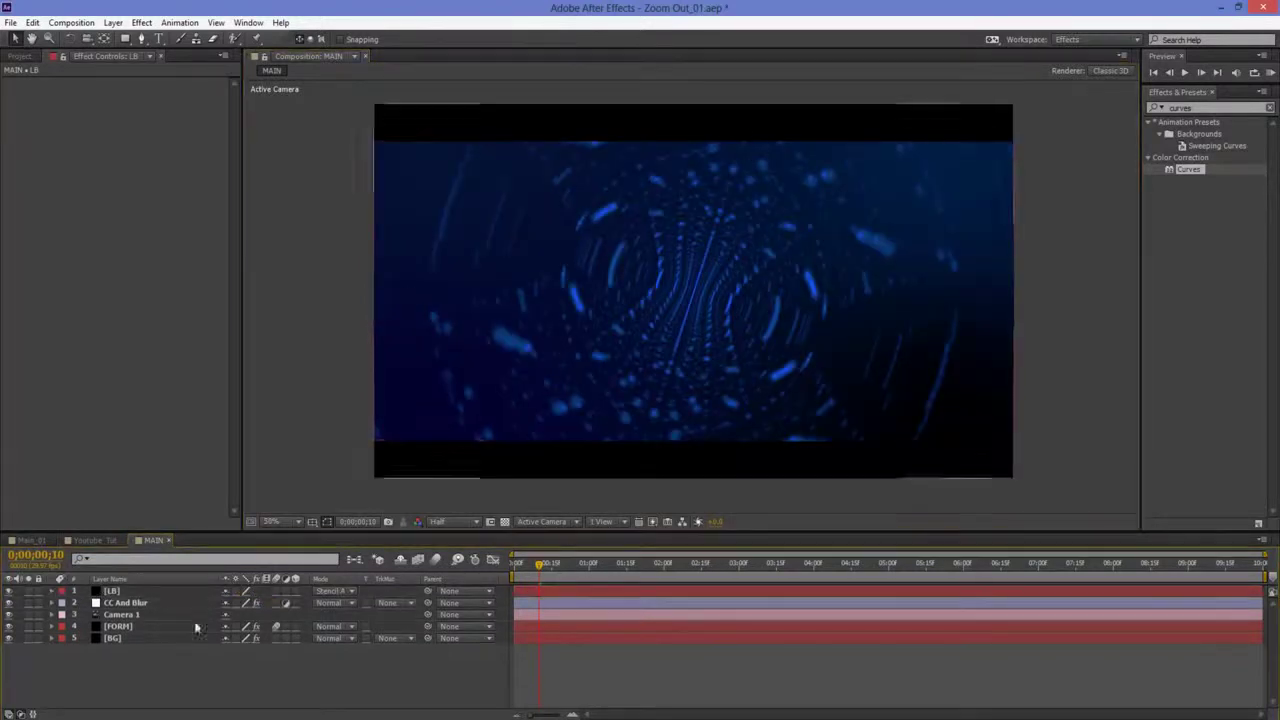
# Step: Hide the LB layer and add a new 1920 x 1080 black solid on top of the layer stack
pyautogui.click(9, 591)
pyautogui.rightClick(176, 690)
pyautogui.moveTo(297, 552)
pyautogui.click(370, 574)
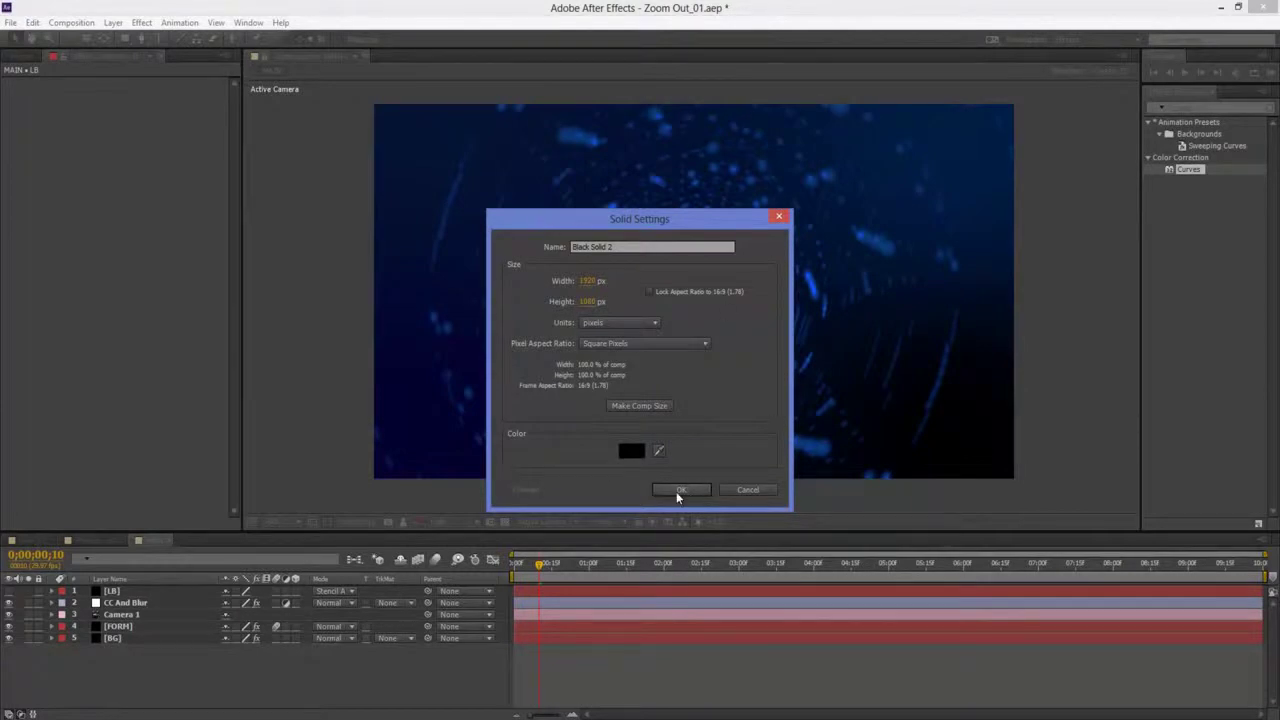
pyautogui.click(678, 492)
# Step: Add a full-frame elliptical mask to the new black solid and invert it
pyautogui.click(125, 38)
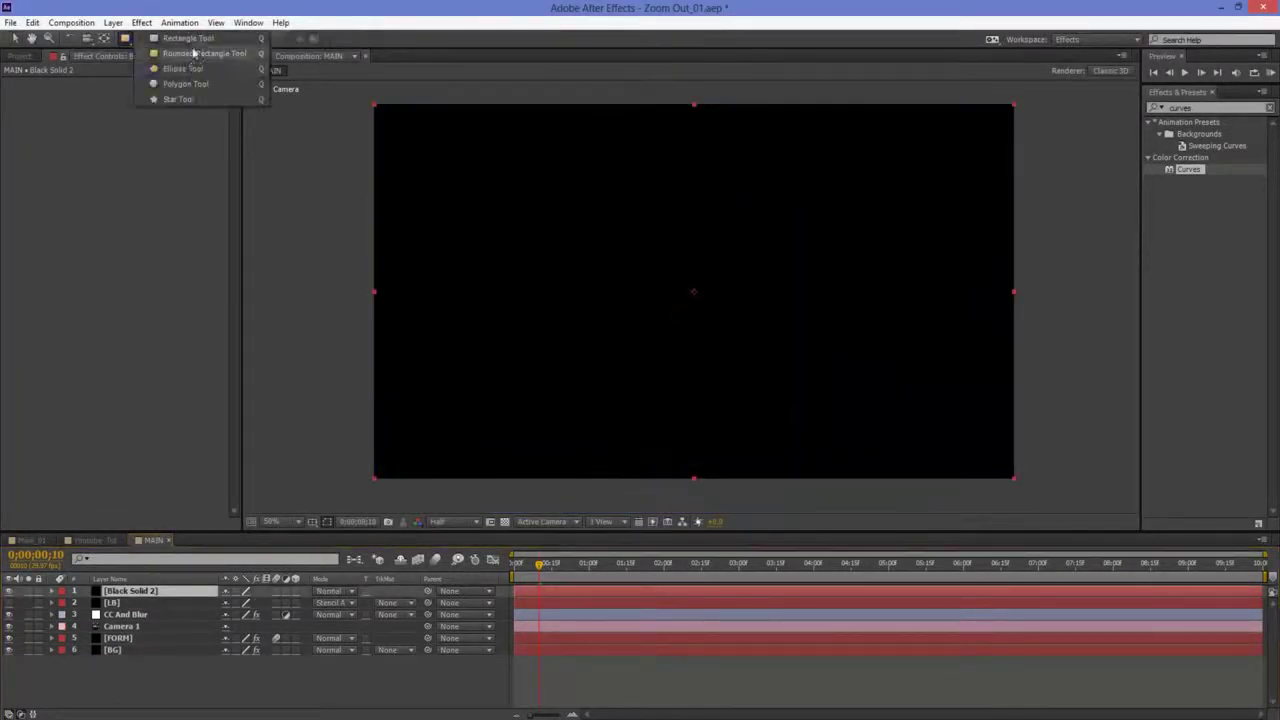
pyautogui.click(186, 72)
pyautogui.doubleClick(125, 38)
pyautogui.click(271, 615)
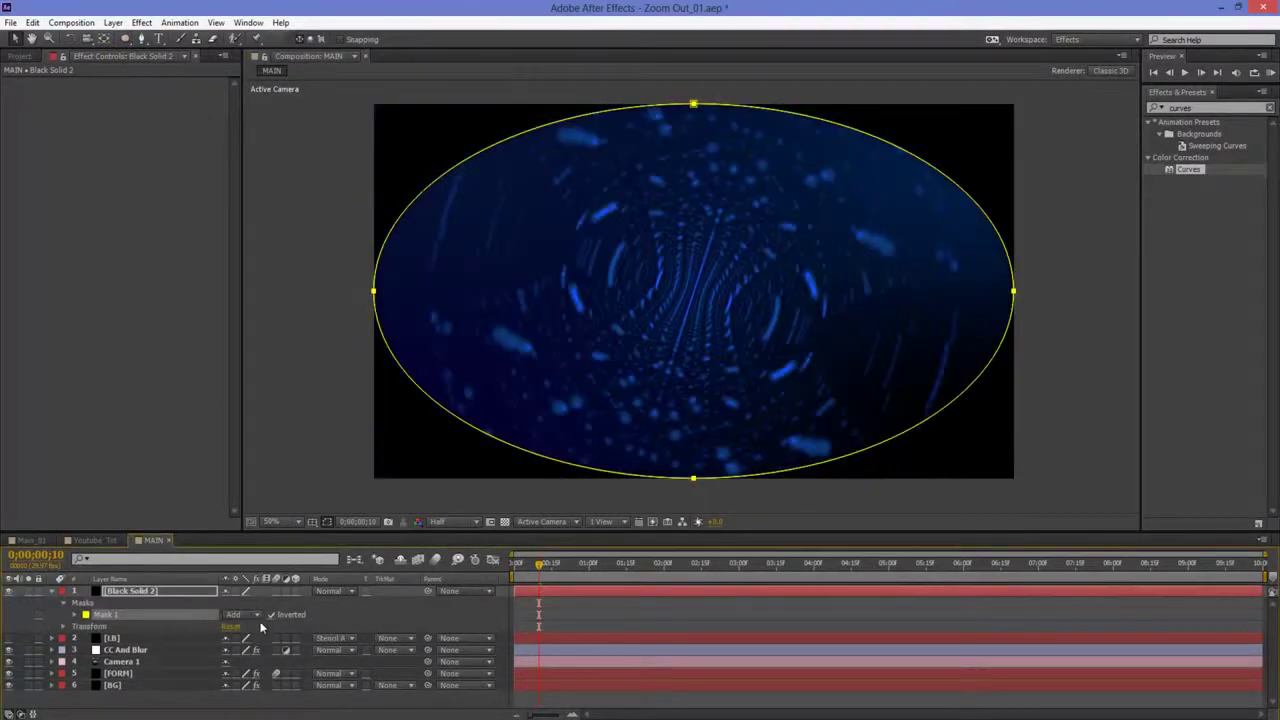
# Step: Try a 200-pixel feather on the black solid's ellipse mask, followed by a much larger one, to judge the vignette falloff
pyautogui.press('f')
pyautogui.click(240, 614)
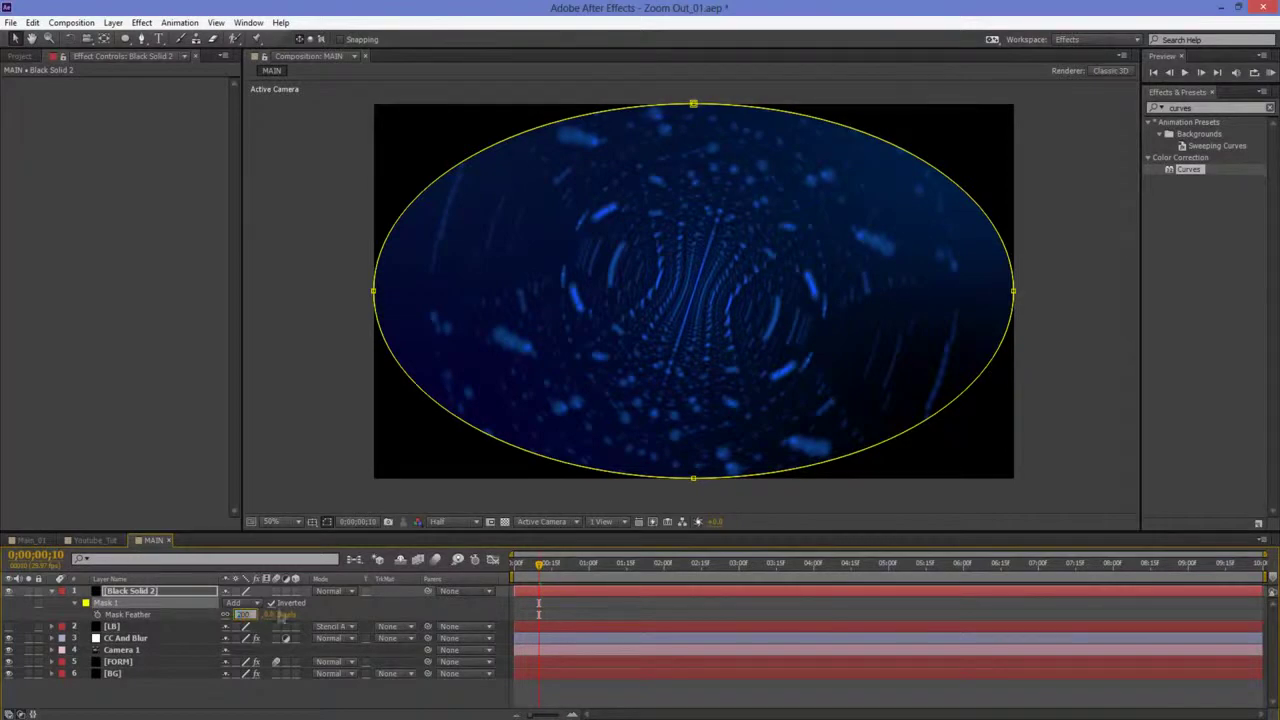
pyautogui.write('200')
pyautogui.press('Return')
pyautogui.scroll(-2, 352, 428)
pyautogui.scroll(2, 352, 428)
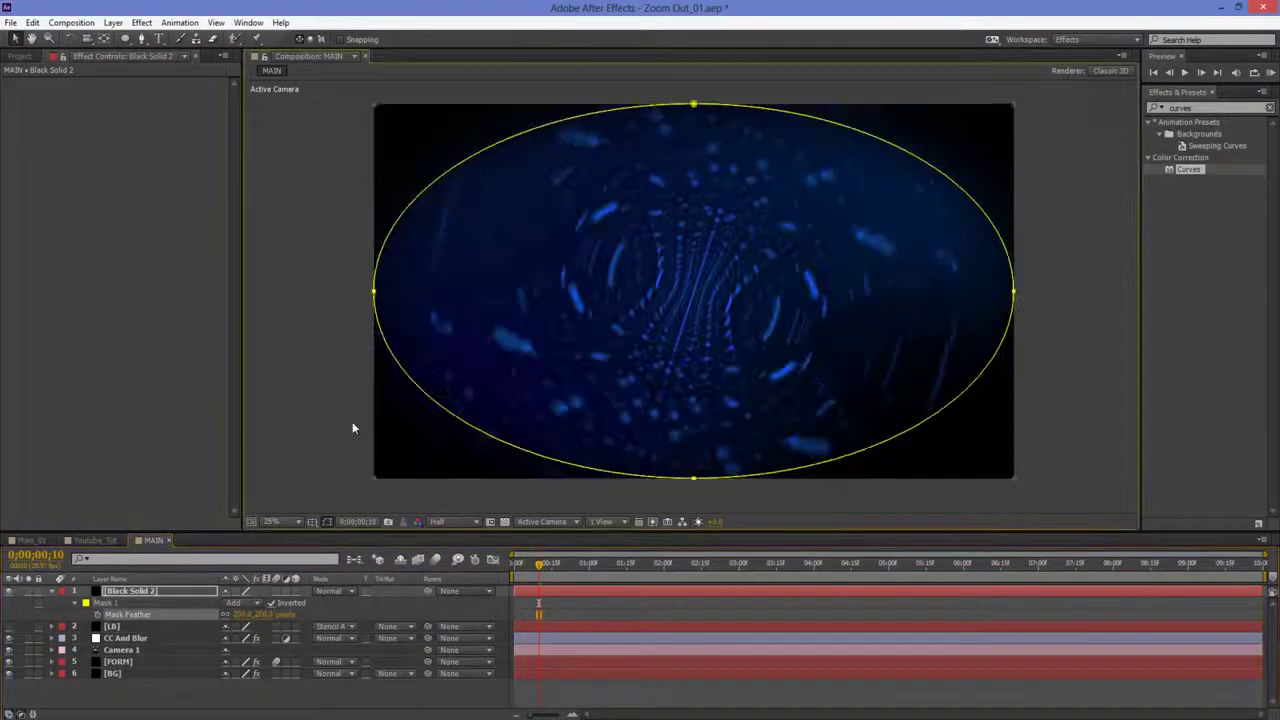
pyautogui.moveTo(240, 614); pyautogui.dragTo(280, 614)
pyautogui.moveTo(378, 615); pyautogui.dragTo(677, 627)
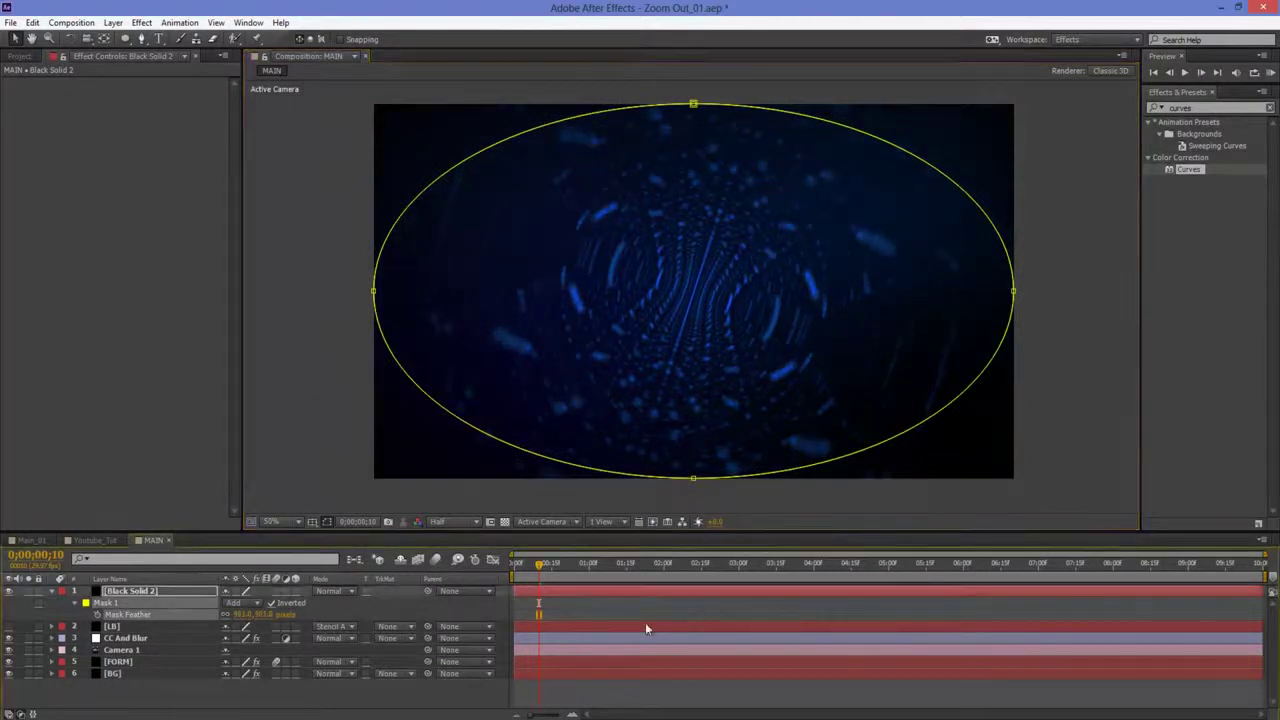
# Step: Set the black solid's mask feather to 500 pixels and inspect the vignette
pyautogui.click(244, 614)
pyautogui.write('500')
pyautogui.press('Return')
pyautogui.press(',')
pyautogui.click(352, 409)
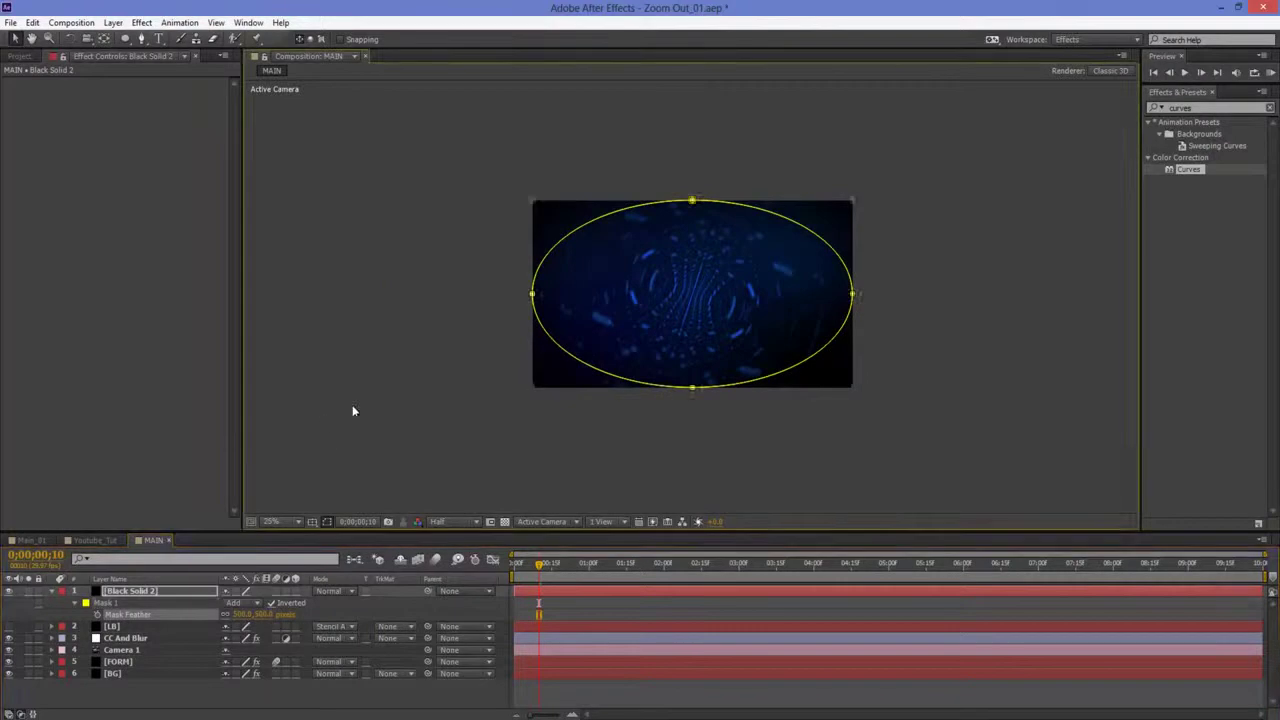
pyautogui.press('.')
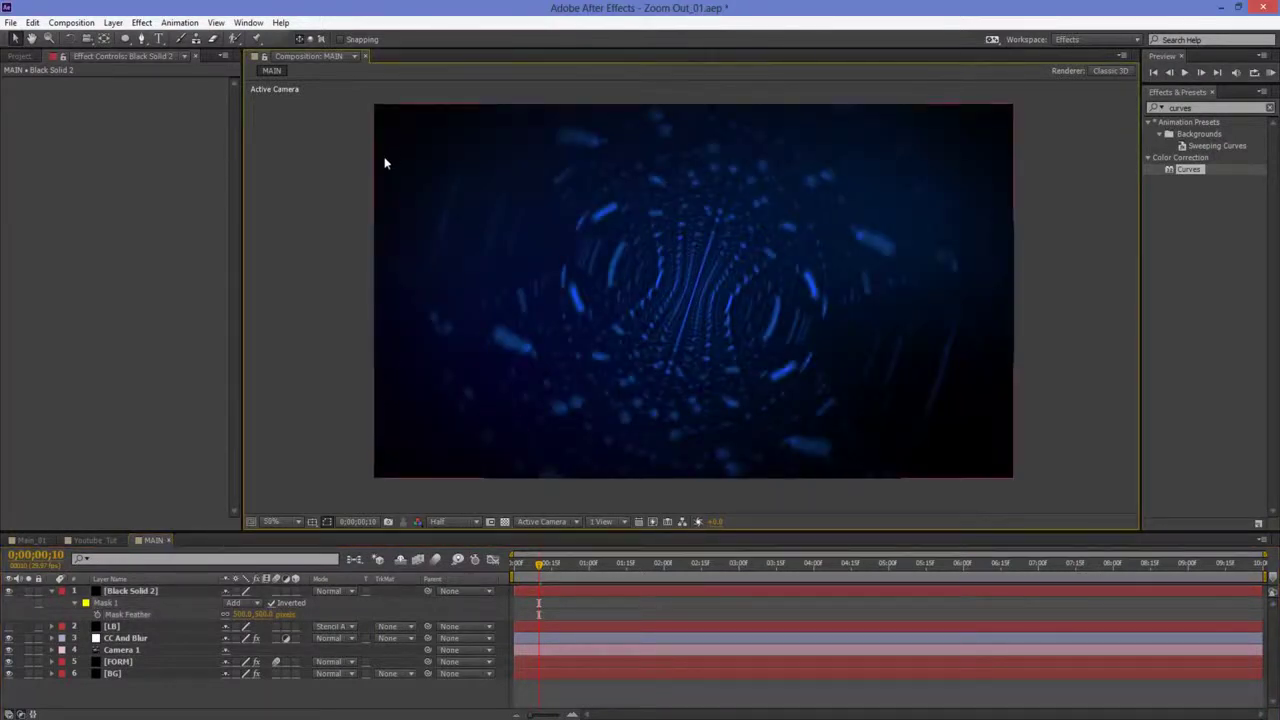
# Step: Scale the black vignette solid to 110% in both dimensions and view it without the mask outline
pyautogui.click(146, 591)
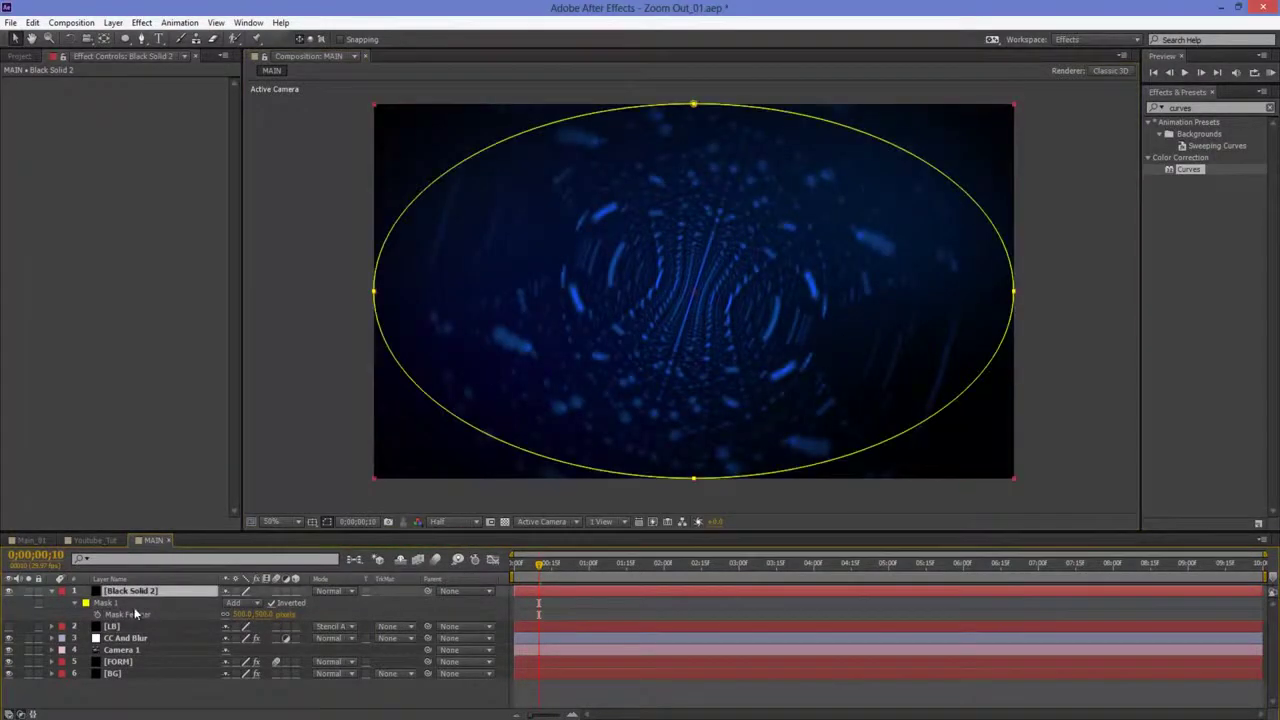
pyautogui.press('s')
pyautogui.moveTo(245, 603)
pyautogui.mouseDown()
pyautogui.moveTo(262, 602)
pyautogui.moveTo(246, 602)
pyautogui.mouseUp()
pyautogui.click(245, 603)
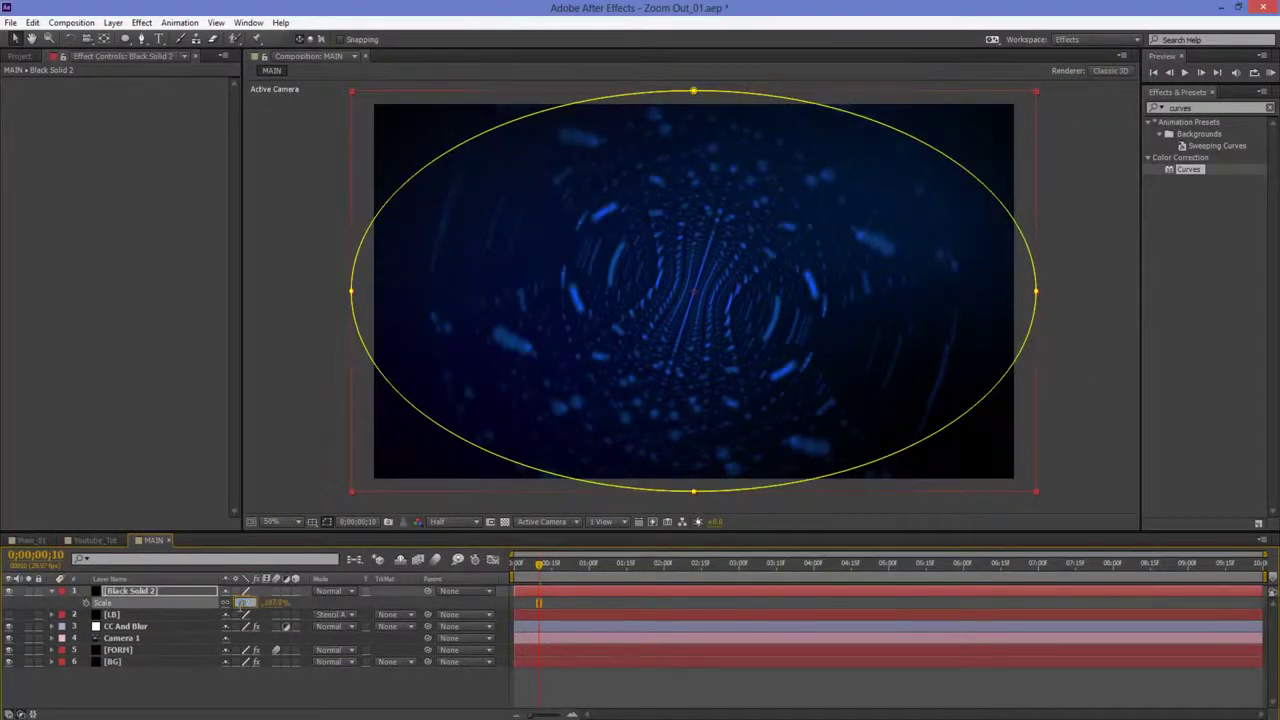
pyautogui.press('Return')
pyautogui.press(',')
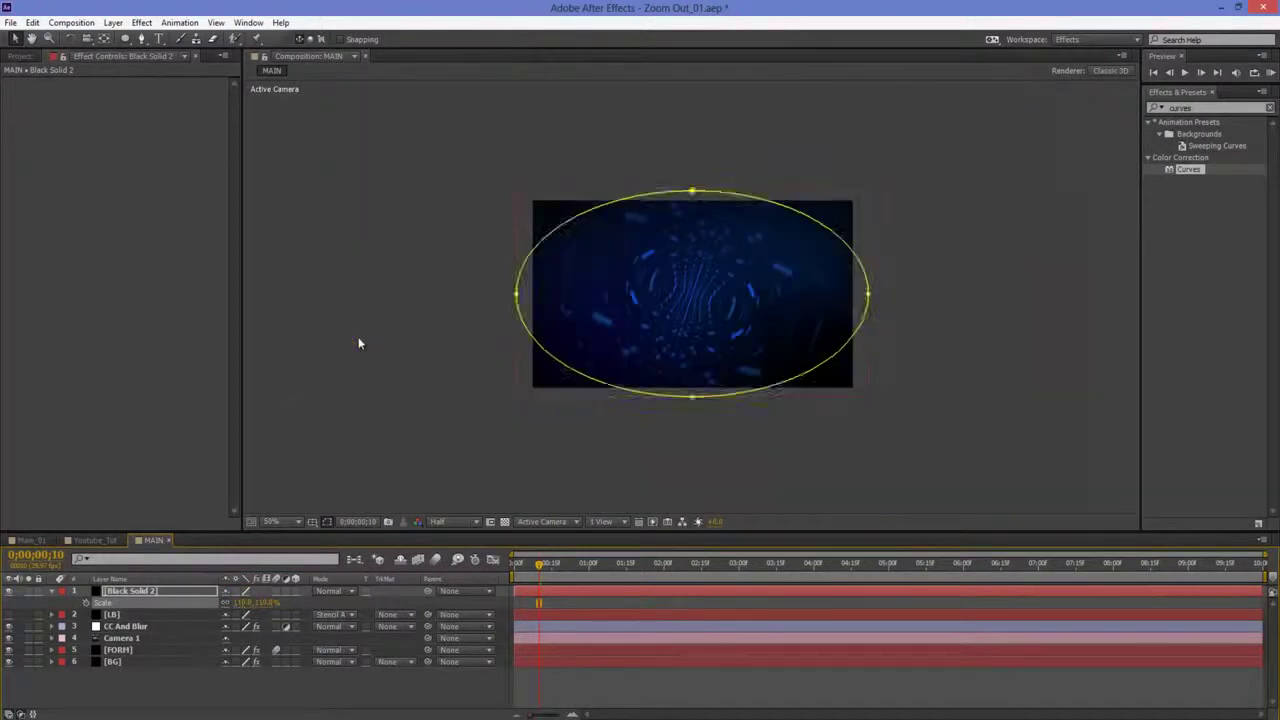
pyautogui.click(372, 361)
pyautogui.press('.')
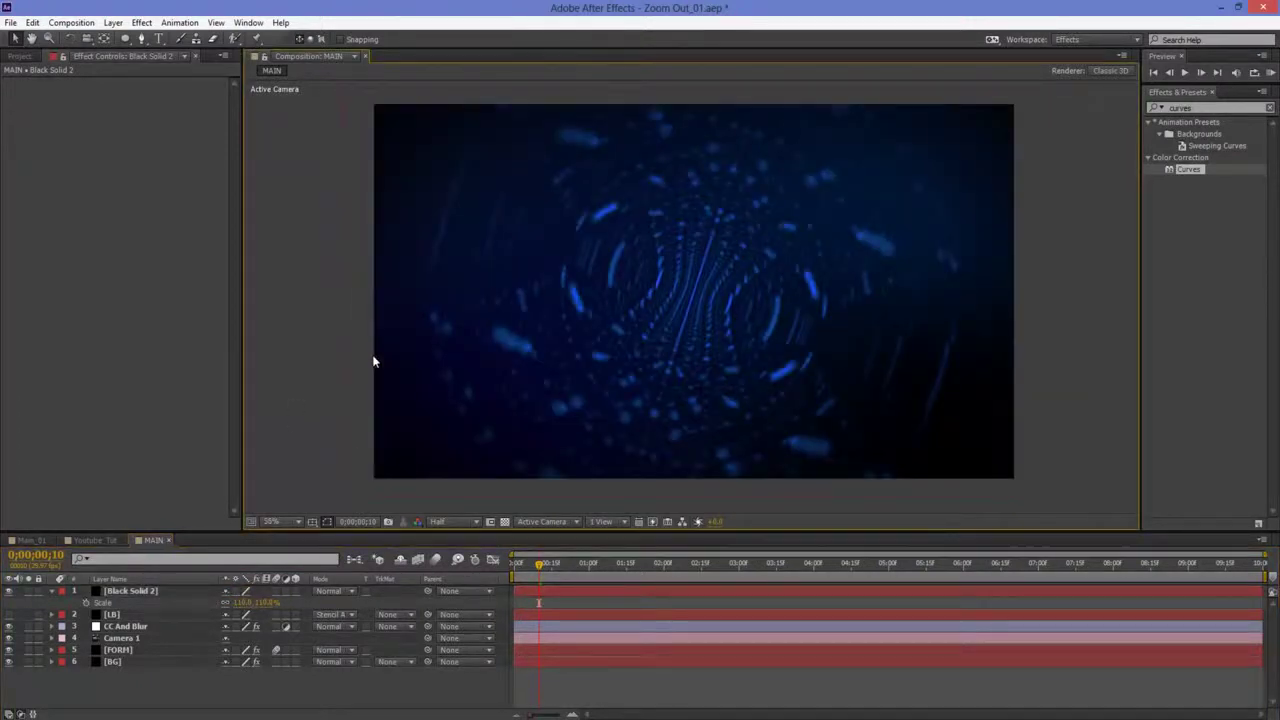
# Step: Preview the opening of the animation and enable motion blur for the MAIN composition
pyautogui.press('KP_0')
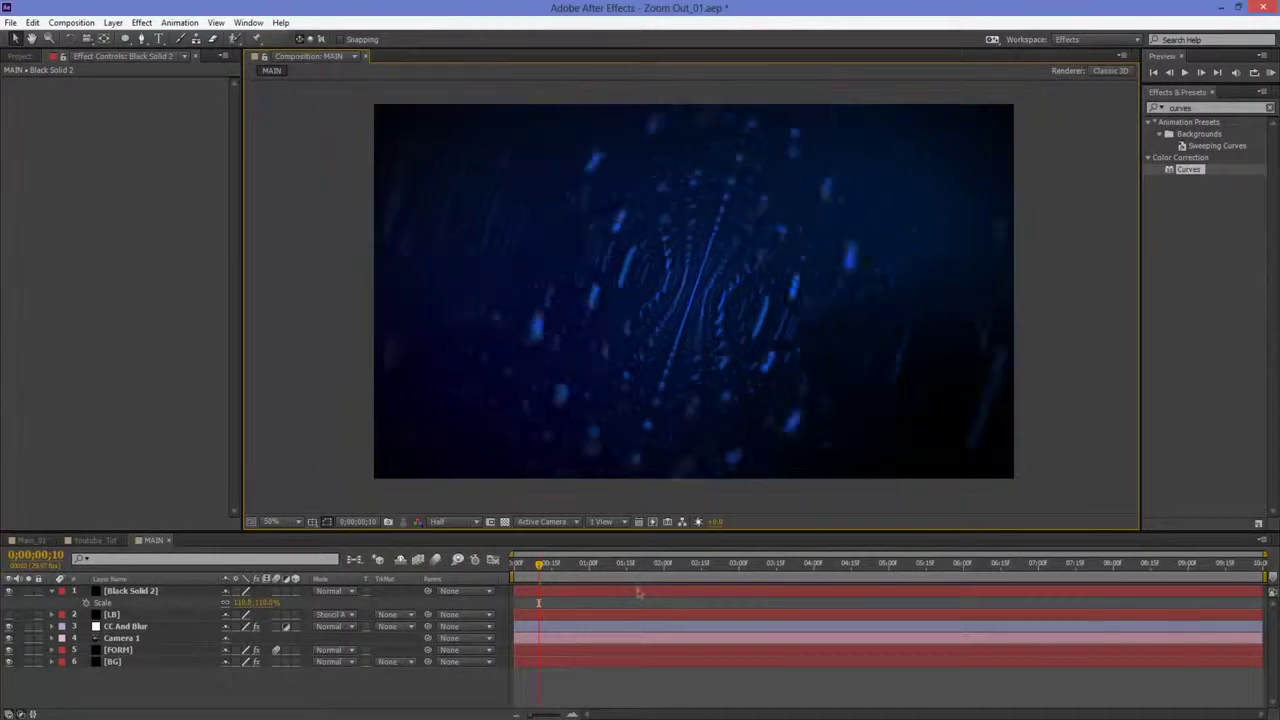
pyautogui.click(600, 584)
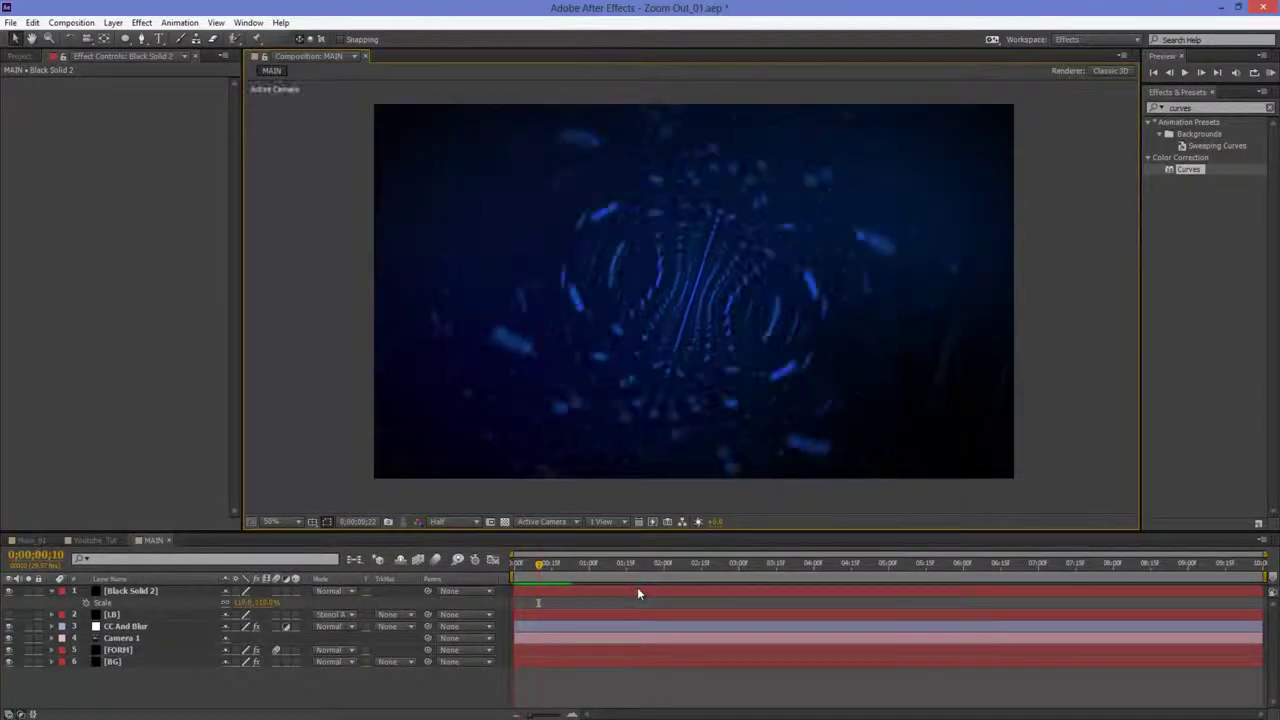
pyautogui.click(437, 561)
# Step: Inspect the motion-blurred animation at 0;00;04;28, play a RAM preview, and move the current time to 0;00;00;08
pyautogui.moveTo(540, 563); pyautogui.dragTo(885, 552)
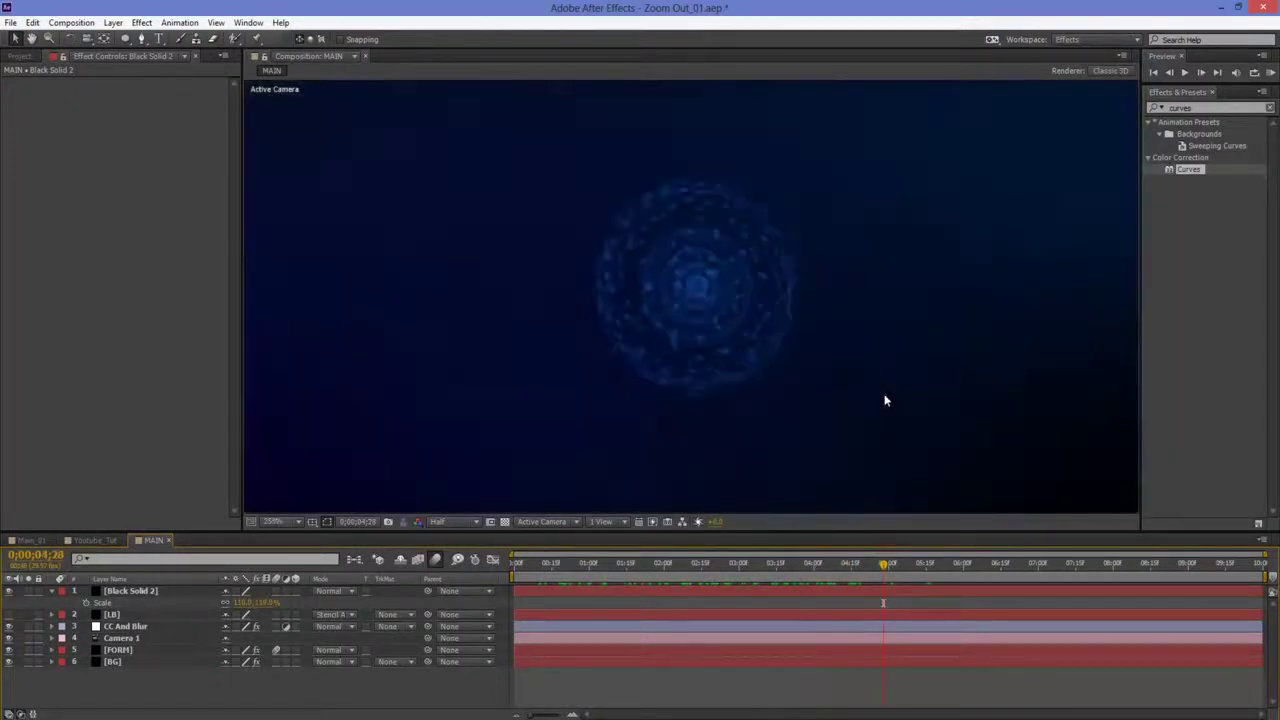
pyautogui.press('KP_0')
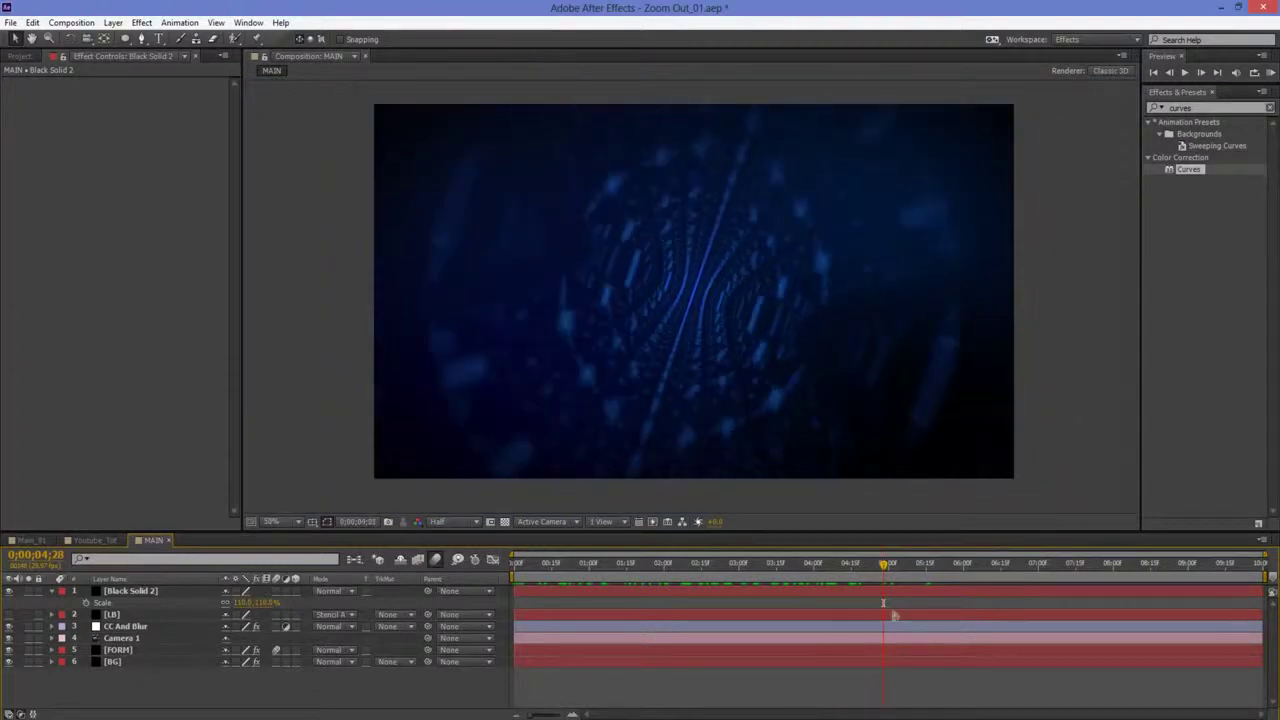
pyautogui.click(532, 566)
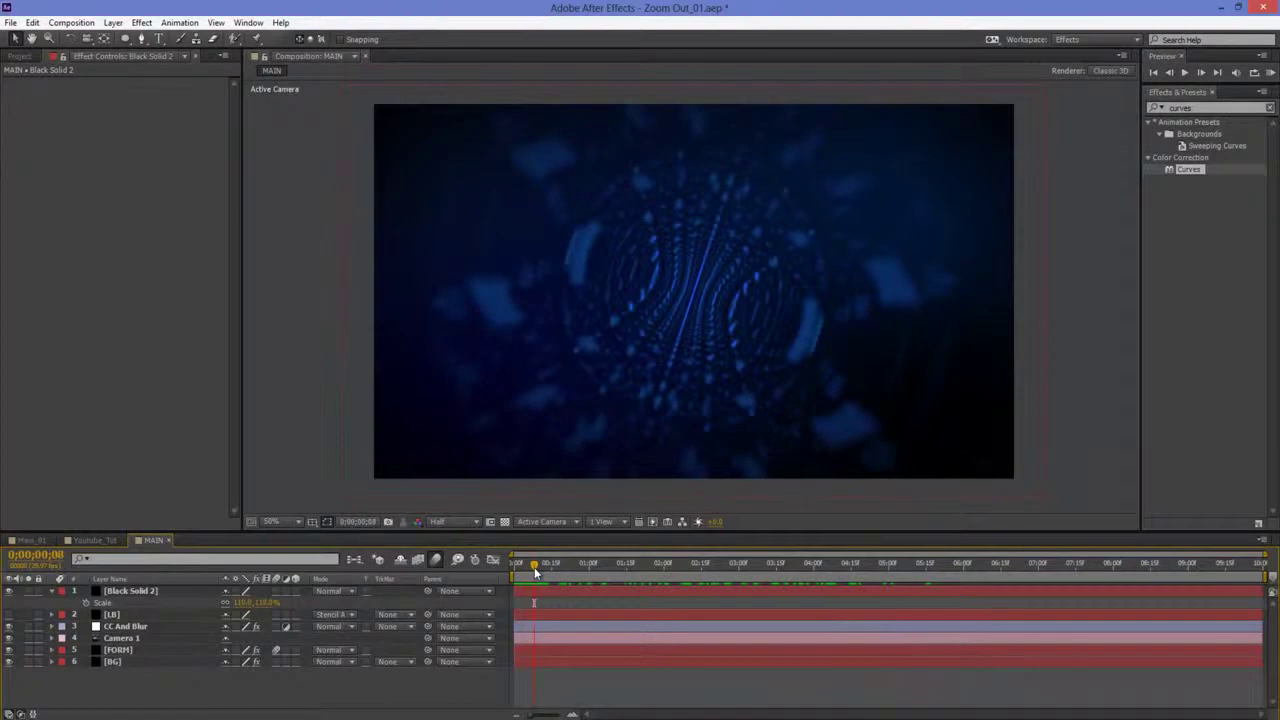